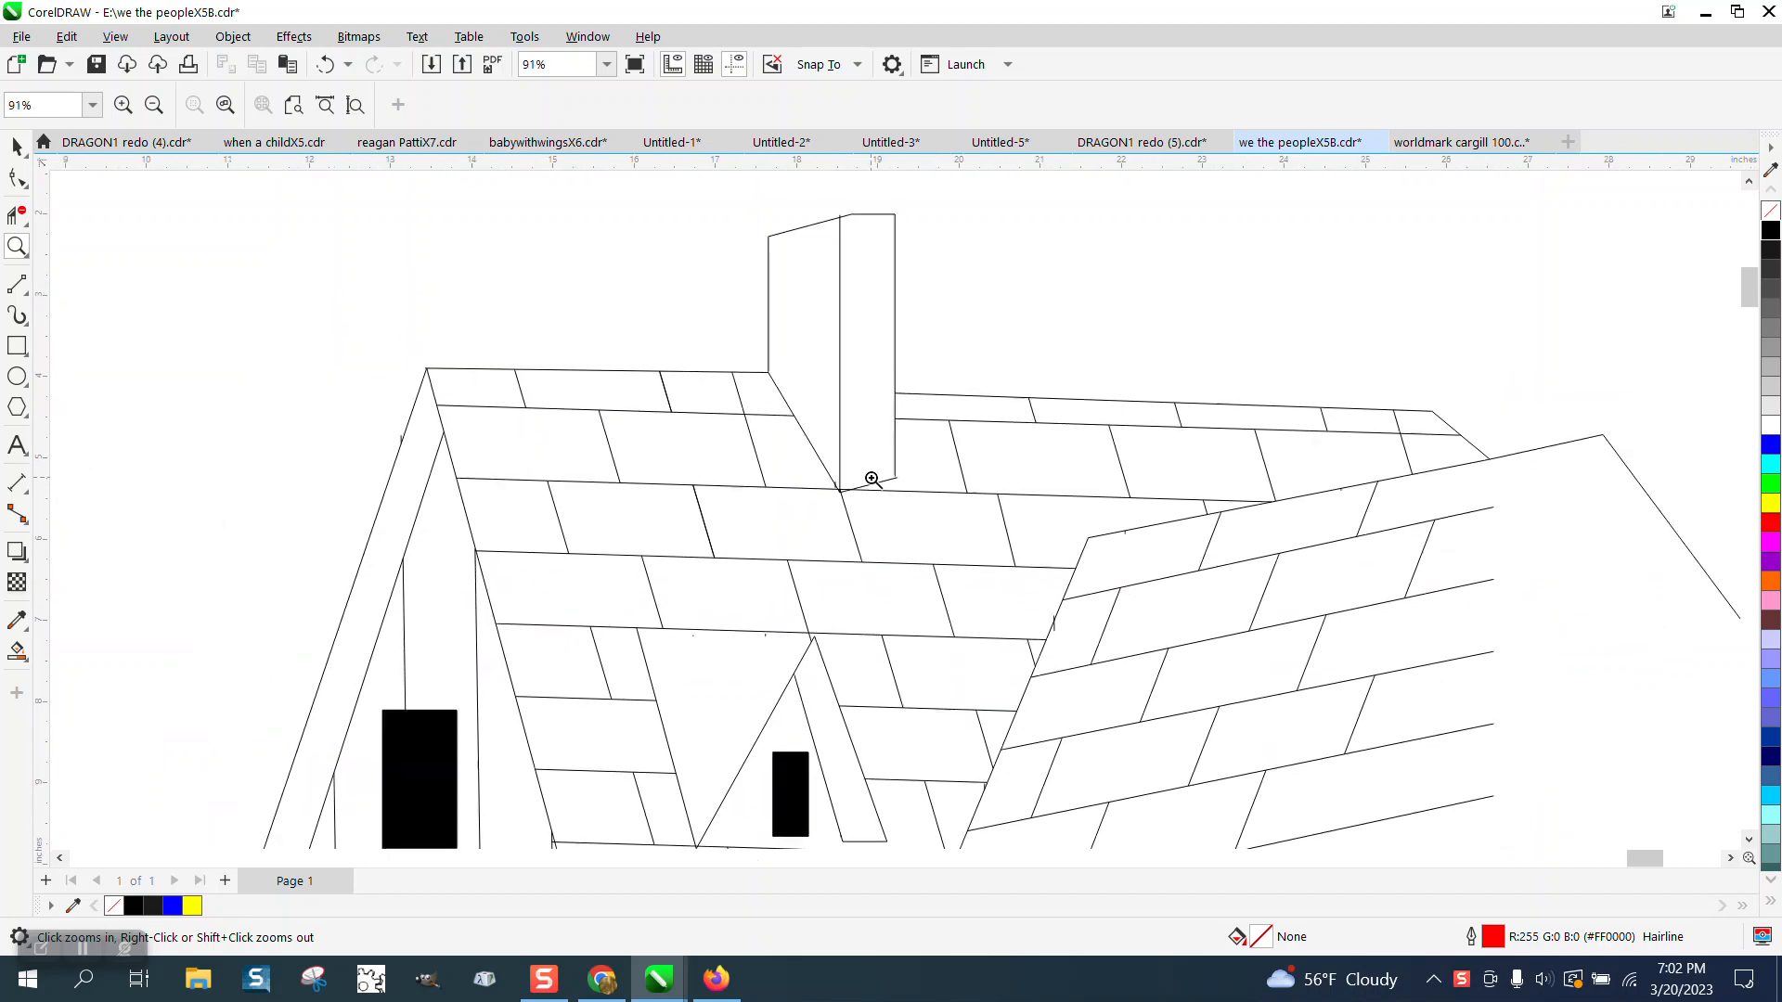
Break apart the curve containing the short stray vertical mark at the chimney's base and delete that mark
scroll(877, 474, "down", 1)
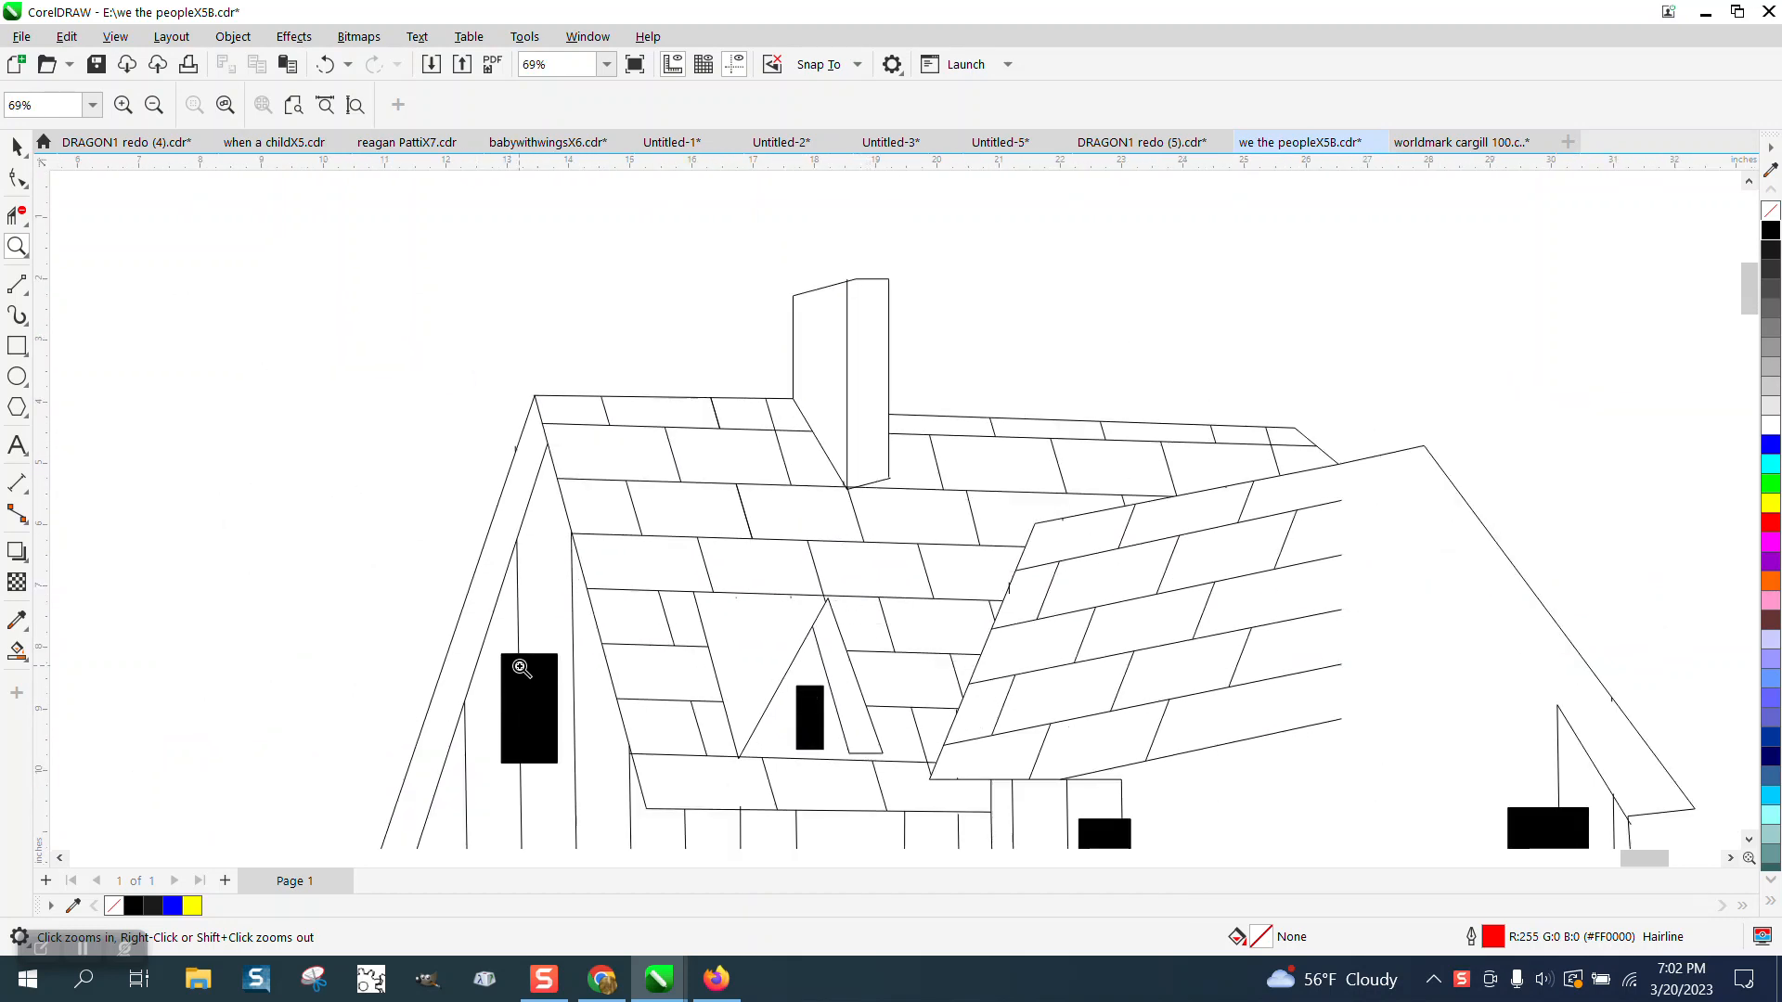
left_click_drag(779, 374, 1006, 581)
left_click_drag(689, 490, 990, 643)
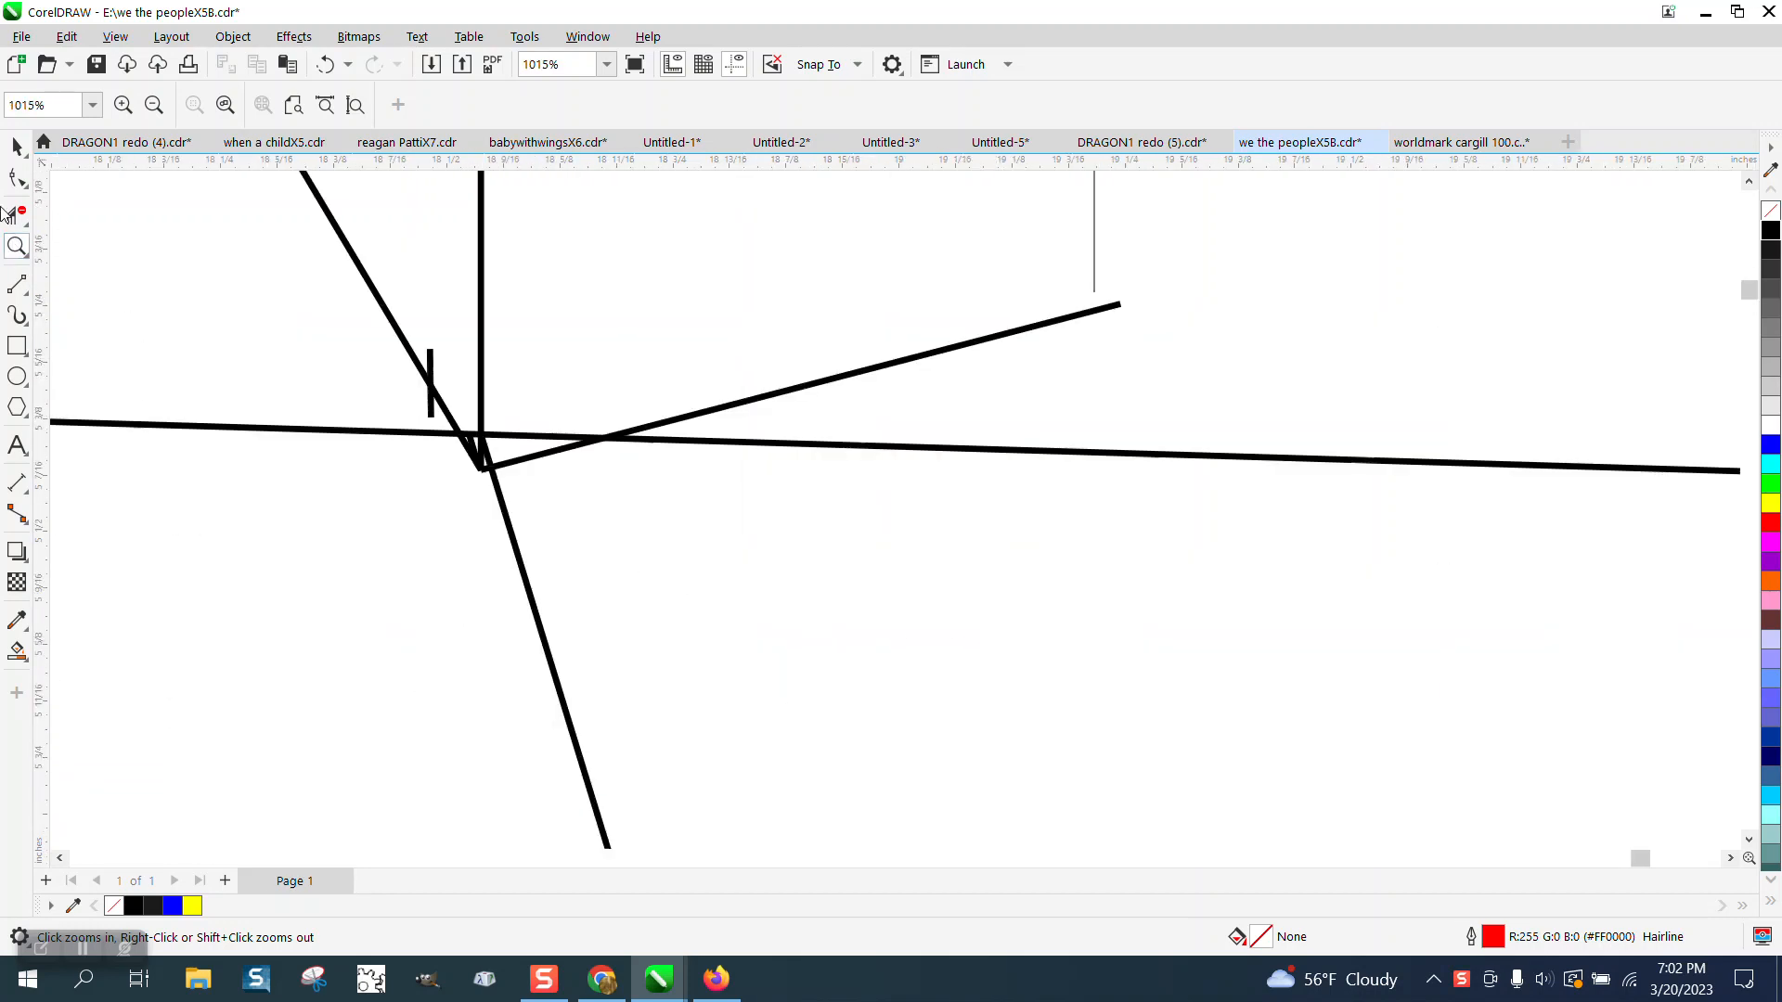
left_click(16, 147)
left_click(432, 363)
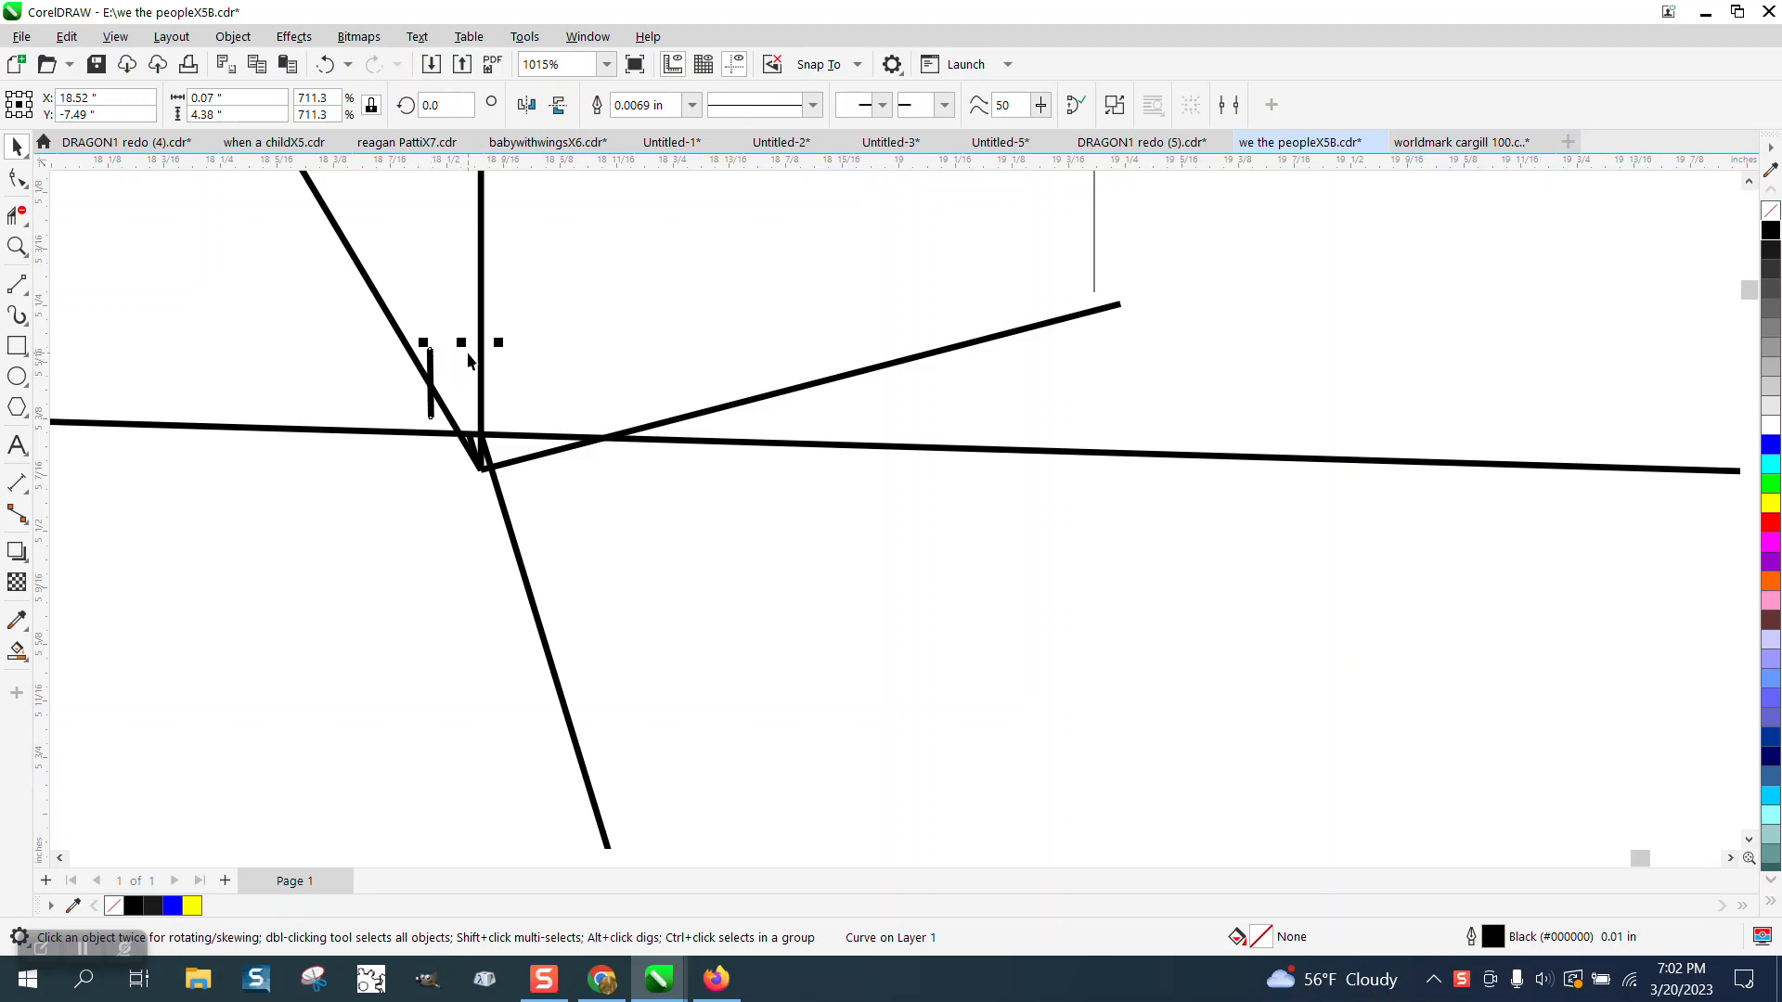
scroll(460, 362, "down", 6)
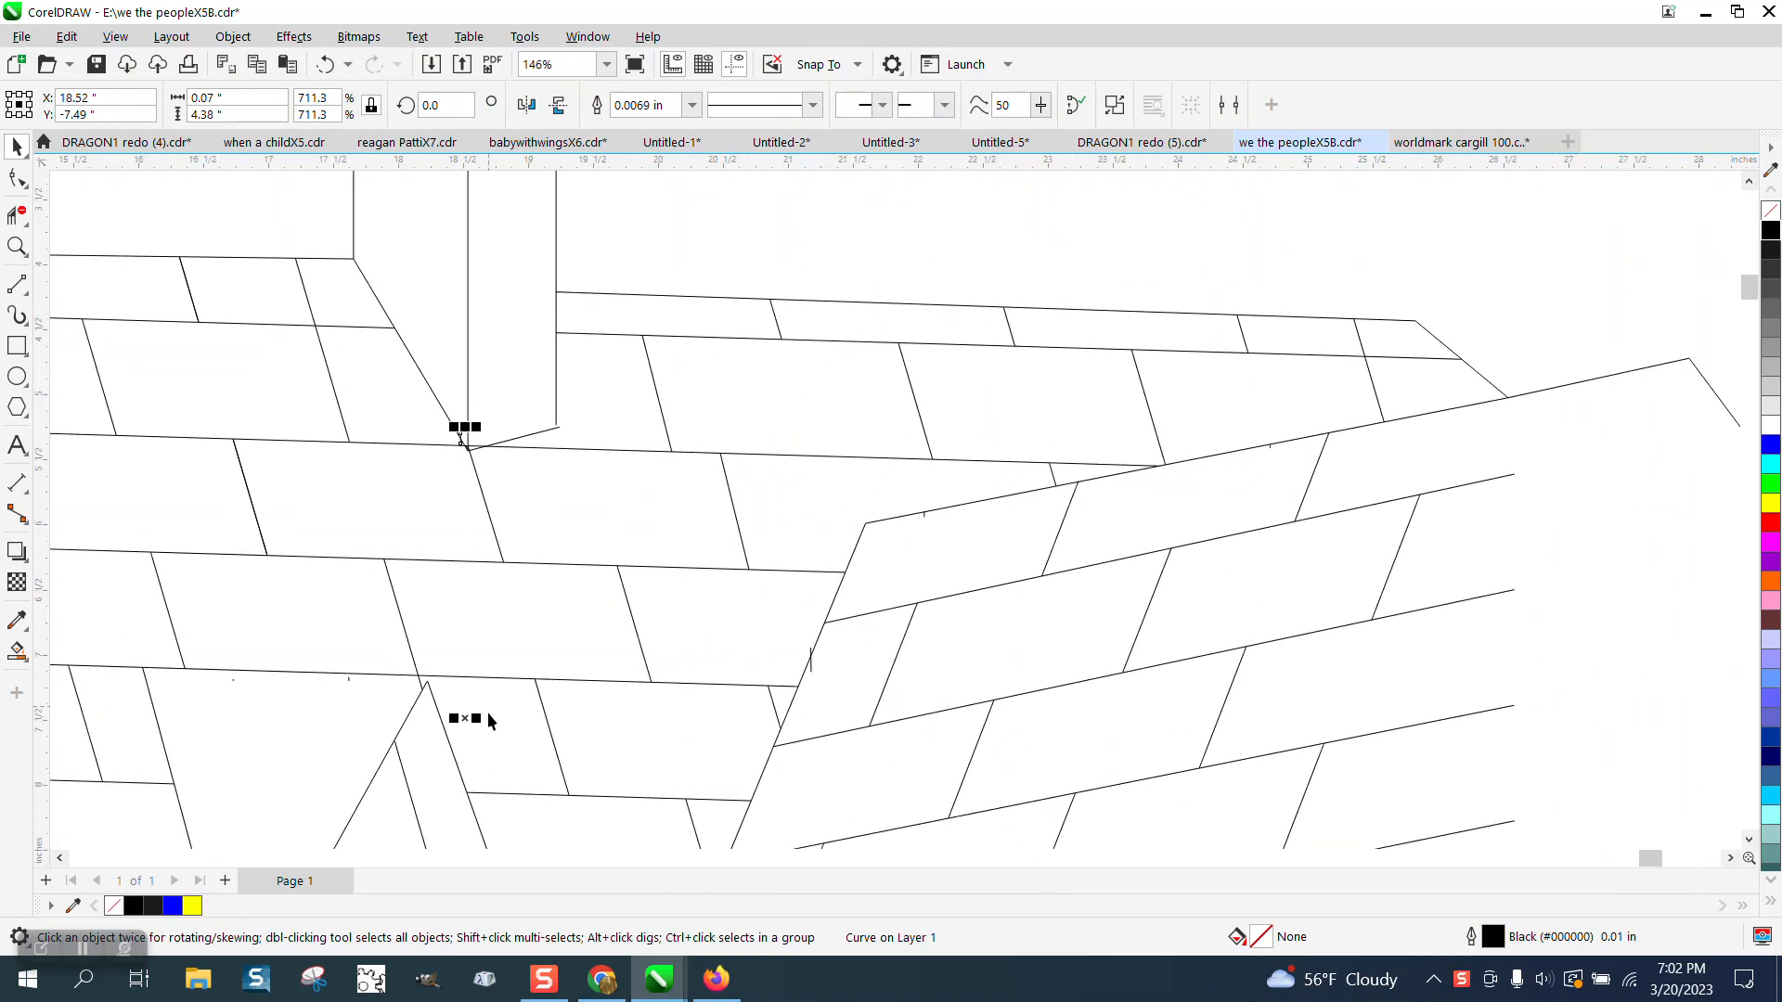
scroll(490, 721, "down", 3)
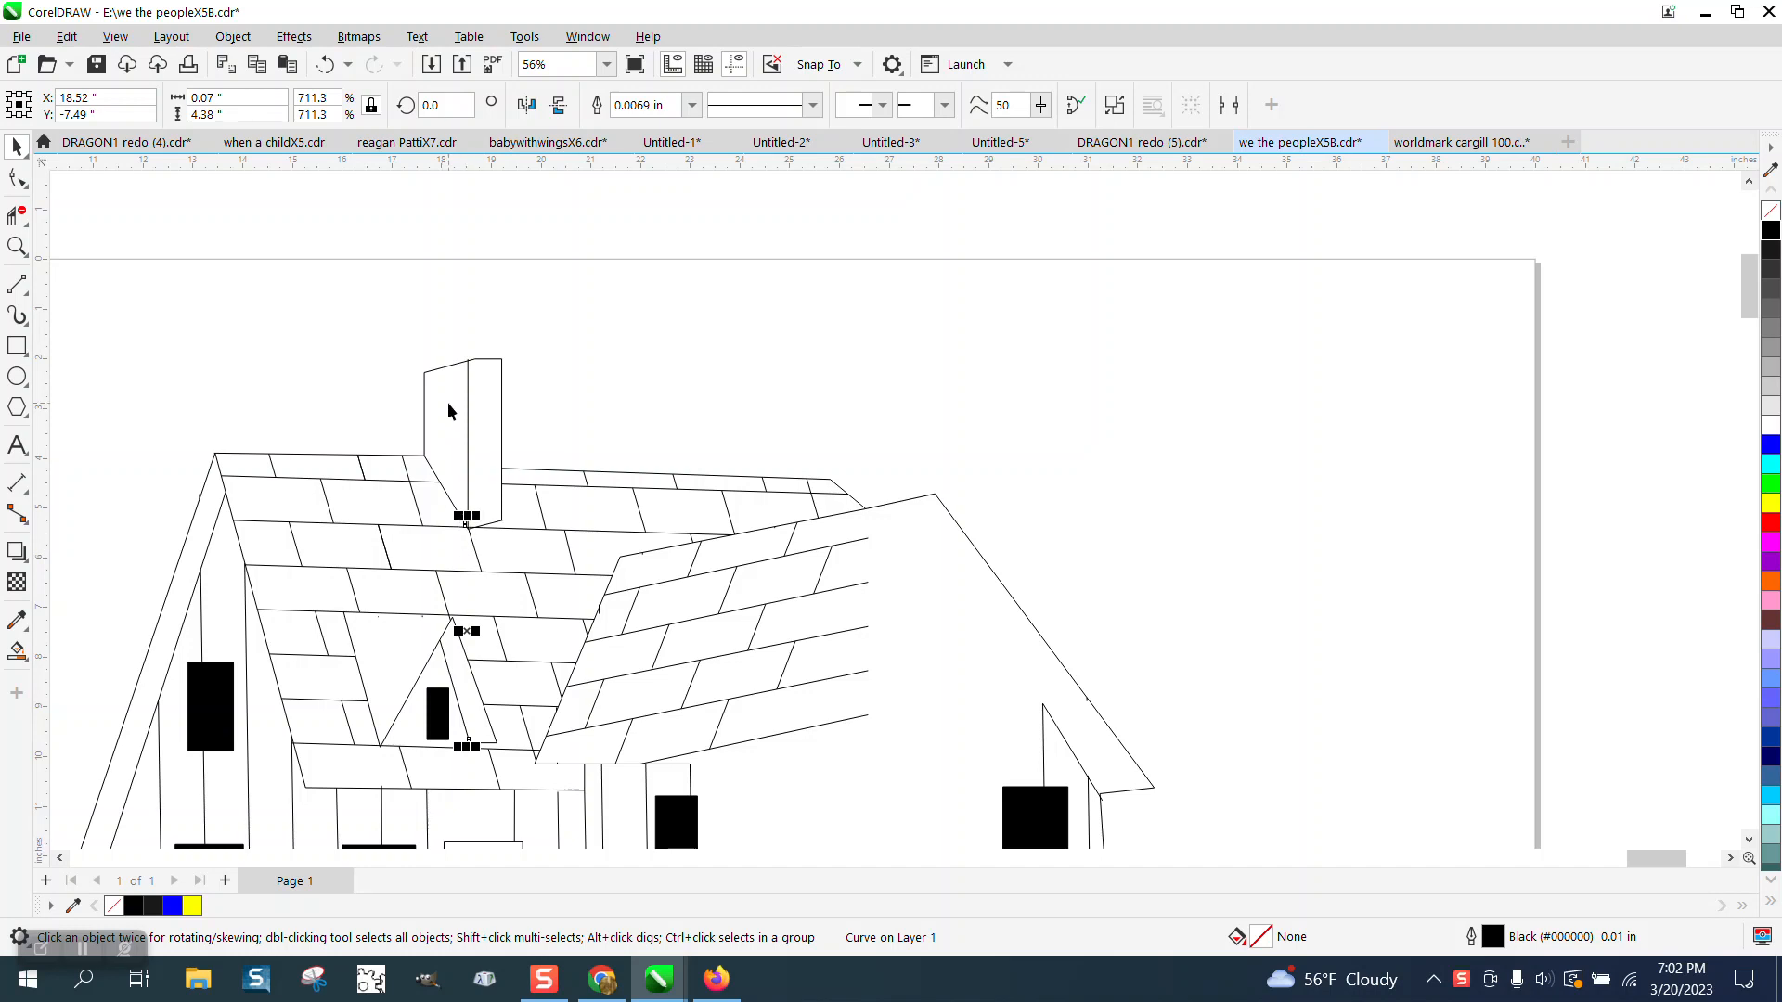
left_click(17, 246)
left_click_drag(430, 498, 580, 571)
left_click(17, 145)
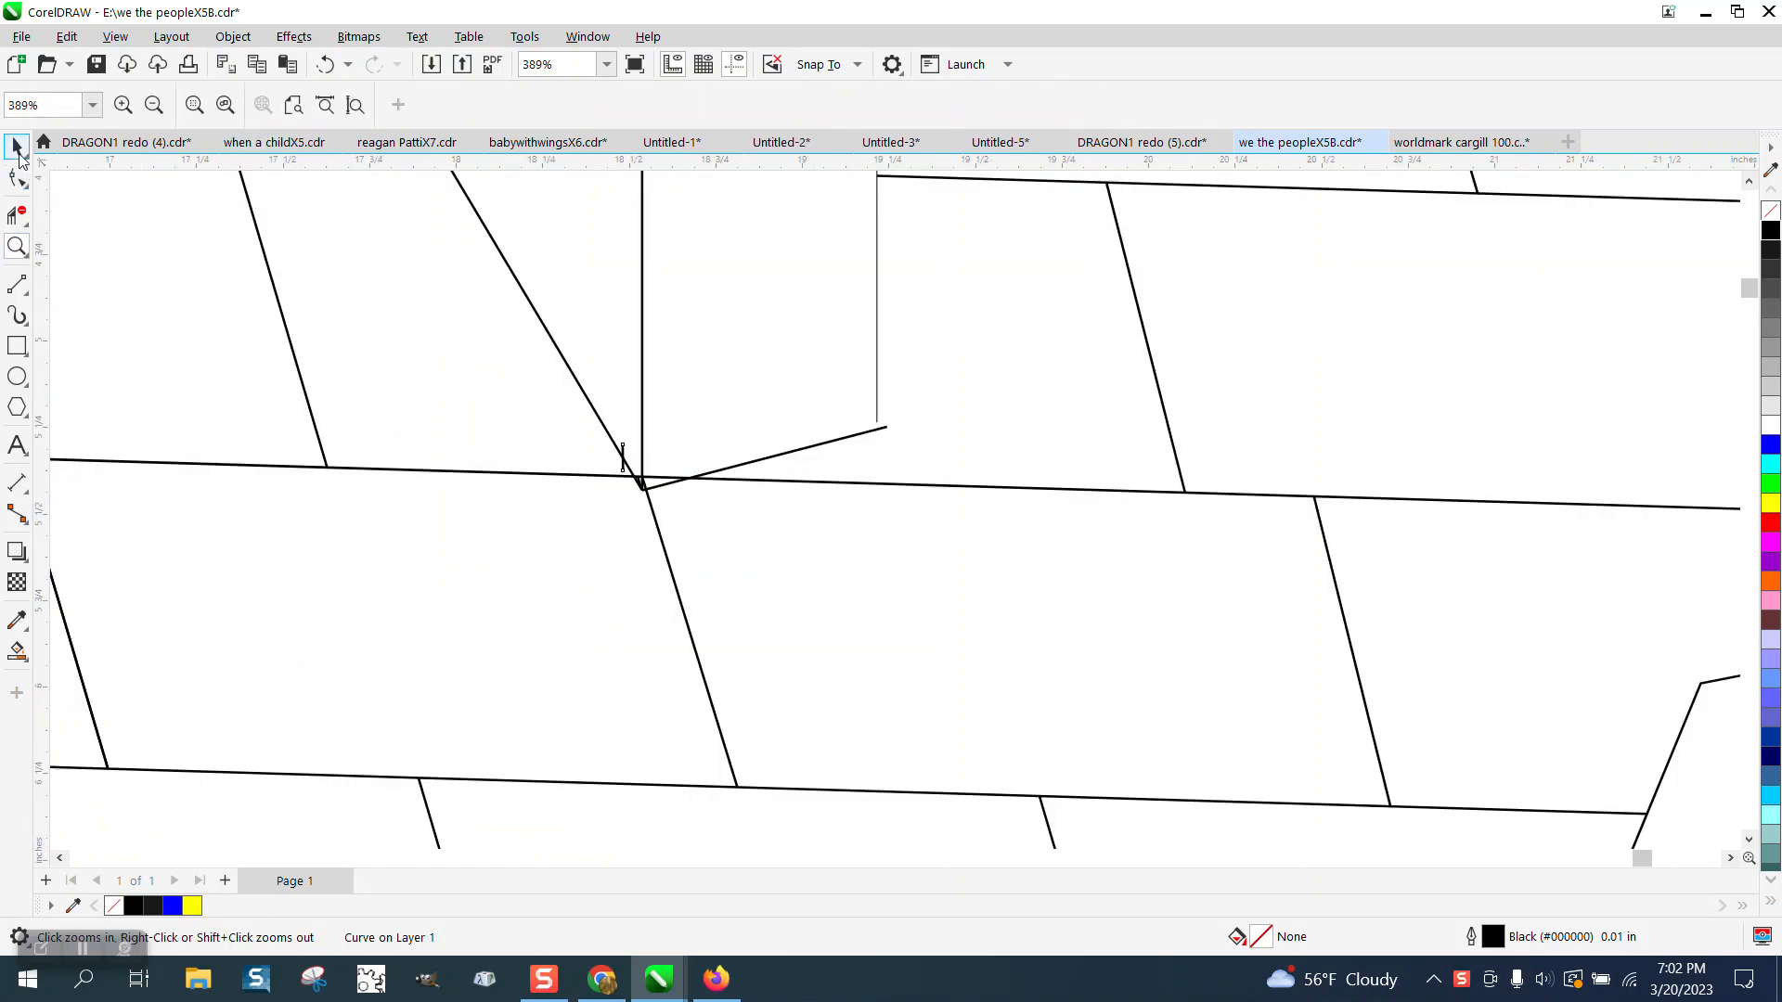
left_click(239, 42)
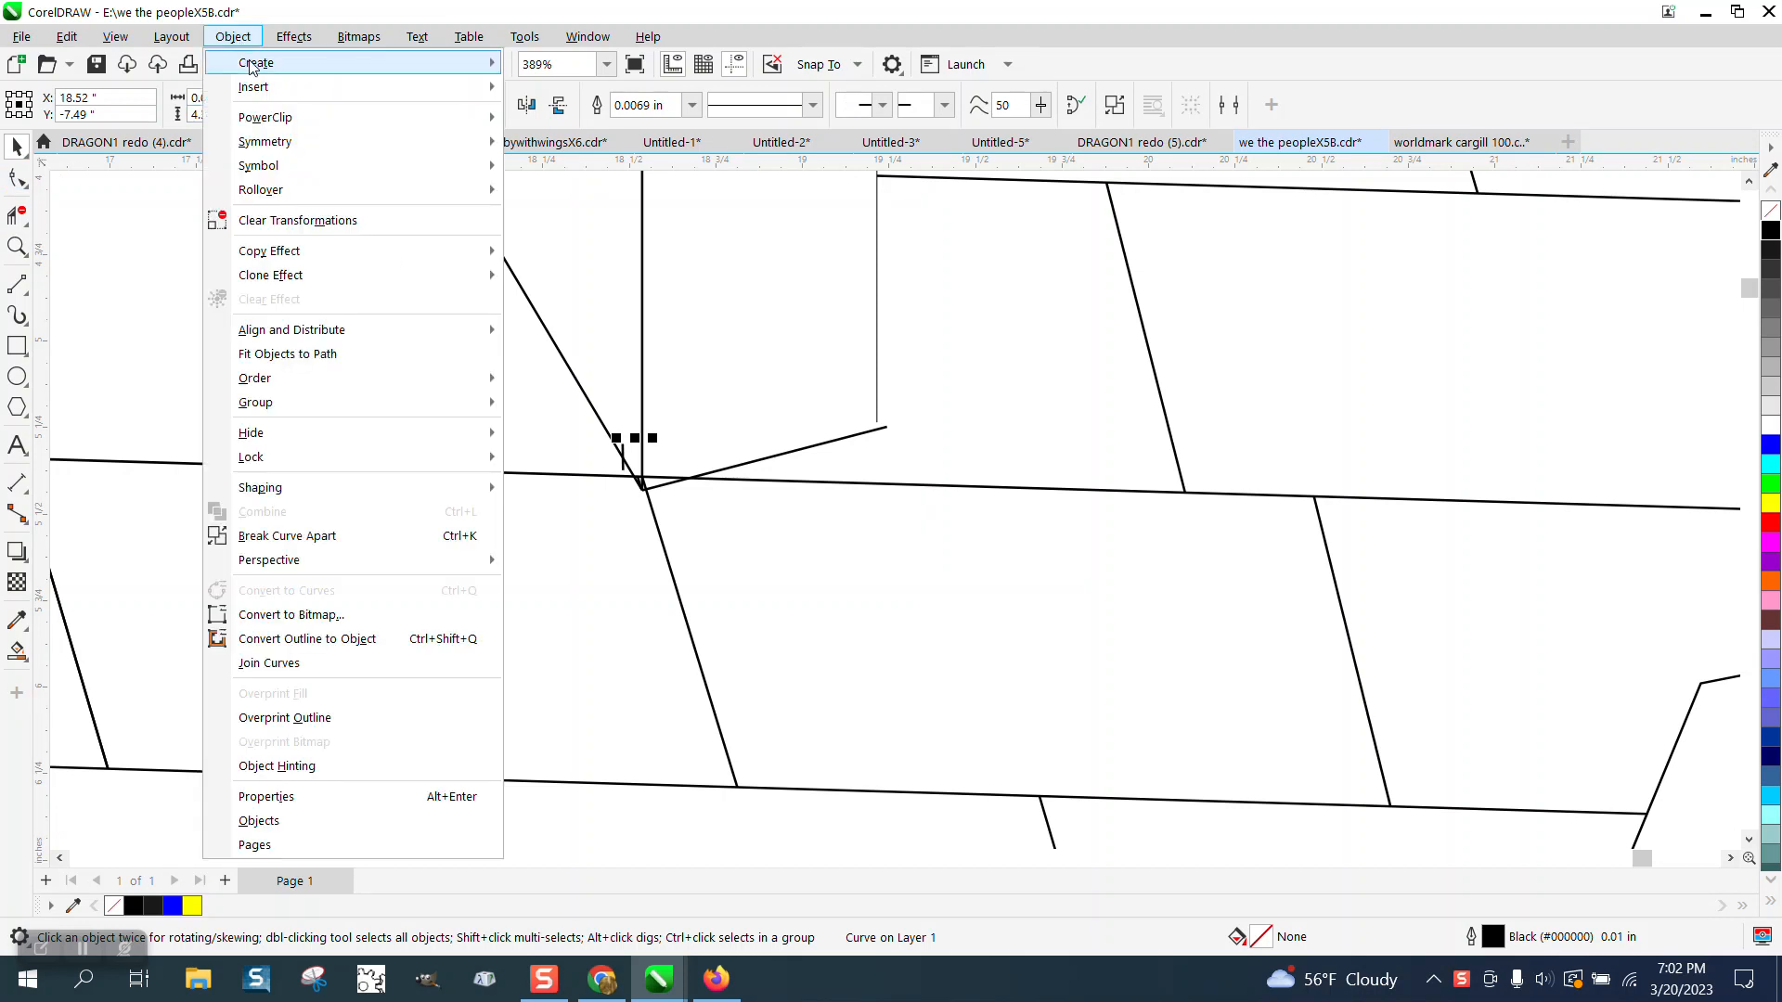
left_click(316, 532)
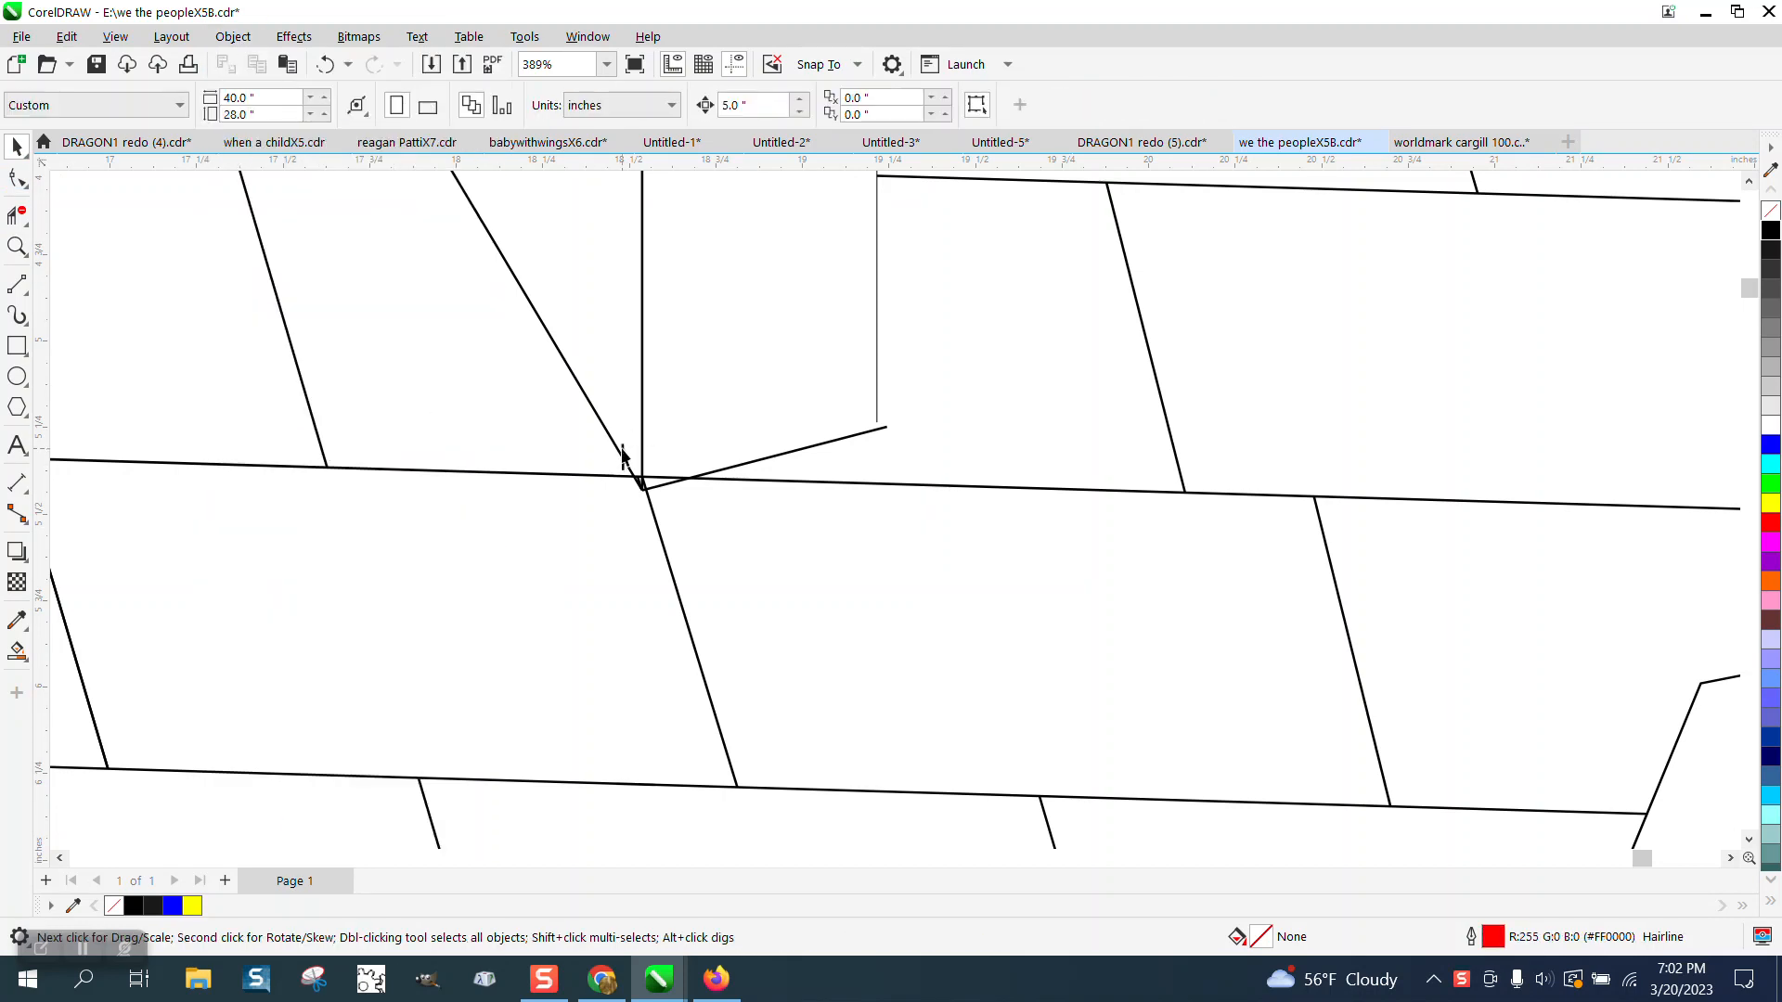
left_click(622, 450)
key("Delete")
Delete the surplus nodes at the chimney's lower corner so its lines stop at the roof's shingle line
left_click(17, 246)
left_click_drag(608, 476, 847, 576)
left_click(16, 177)
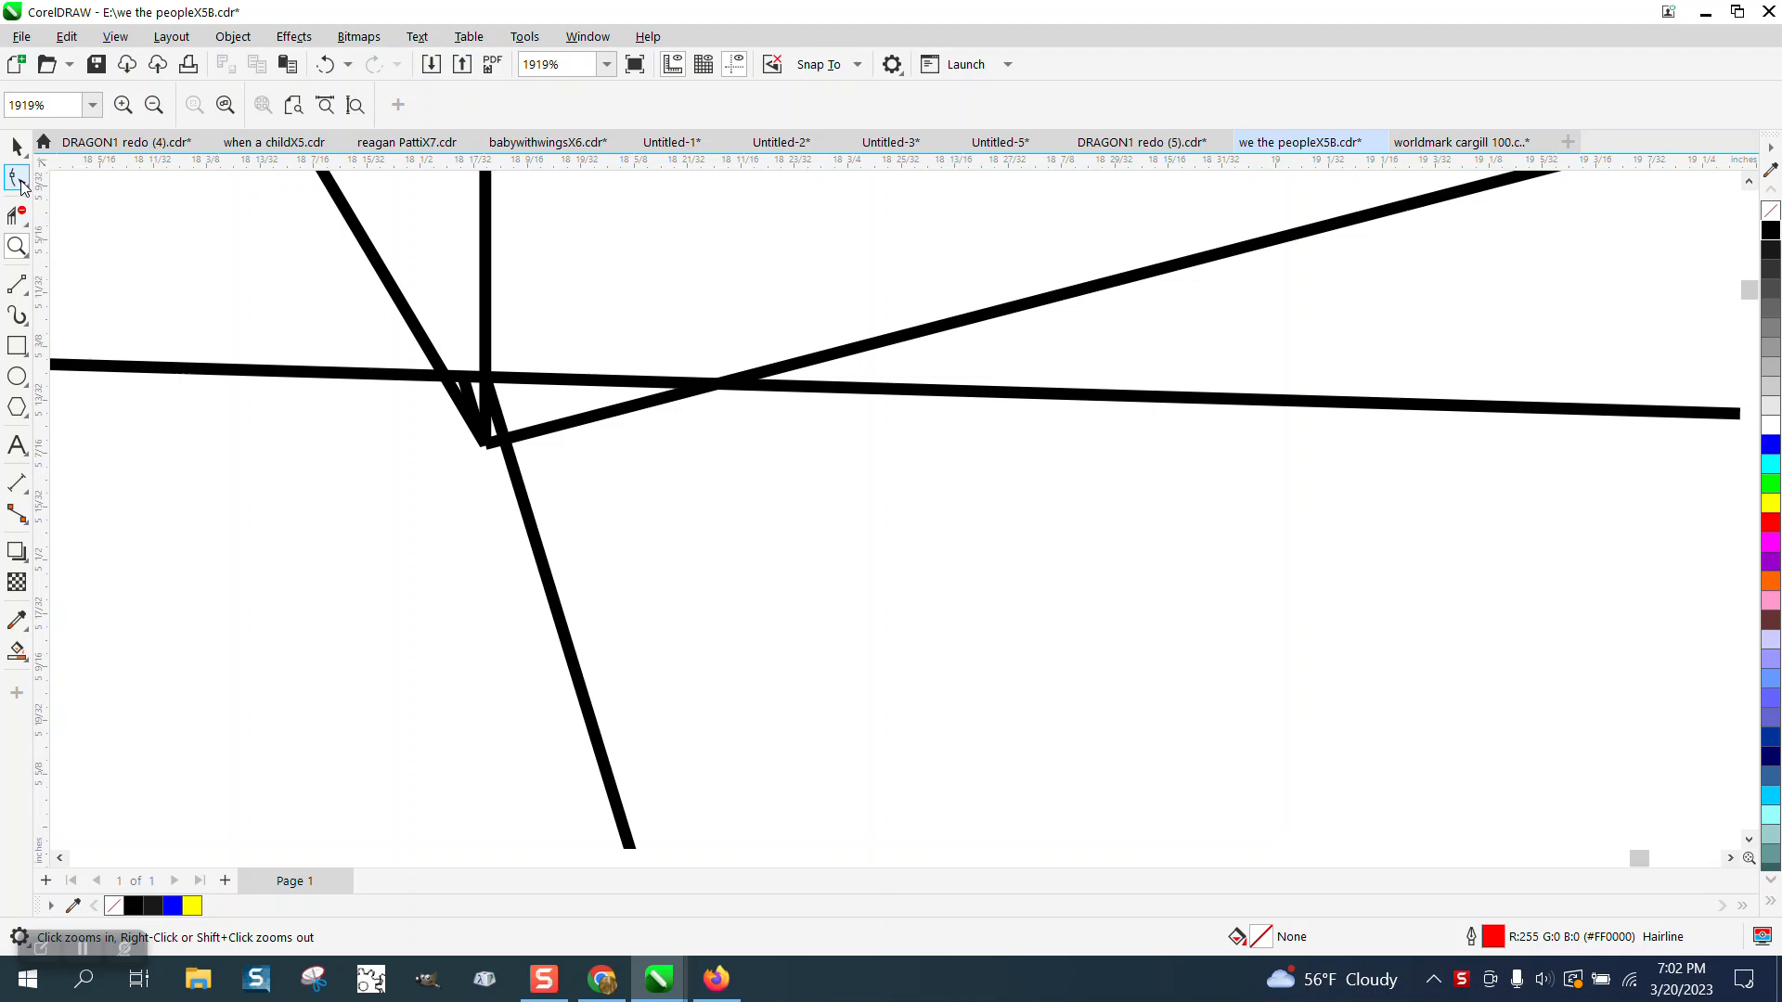
left_click(467, 397)
left_click_drag(427, 357, 486, 383)
key("Delete")
Move the lower end of the chimney's sloped base line onto the shingle joint and remove its segment below the shingle line
left_click(492, 445)
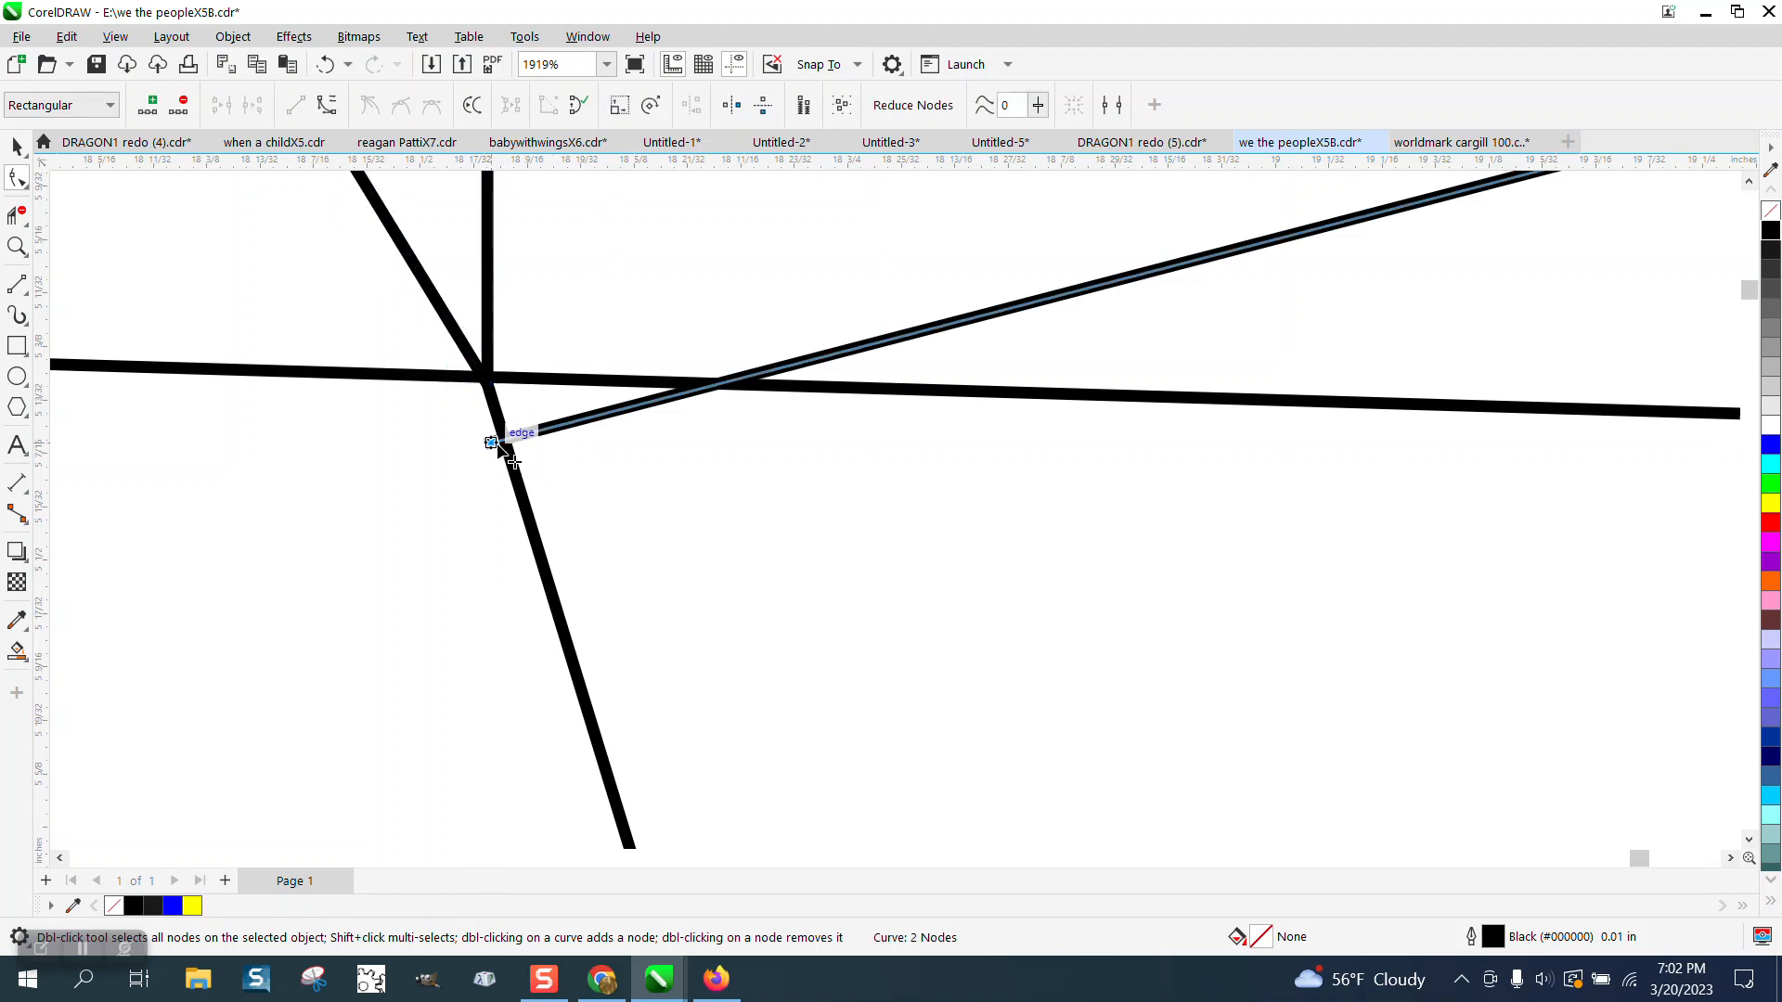
left_click_drag(489, 444, 507, 445)
left_click(30, 219)
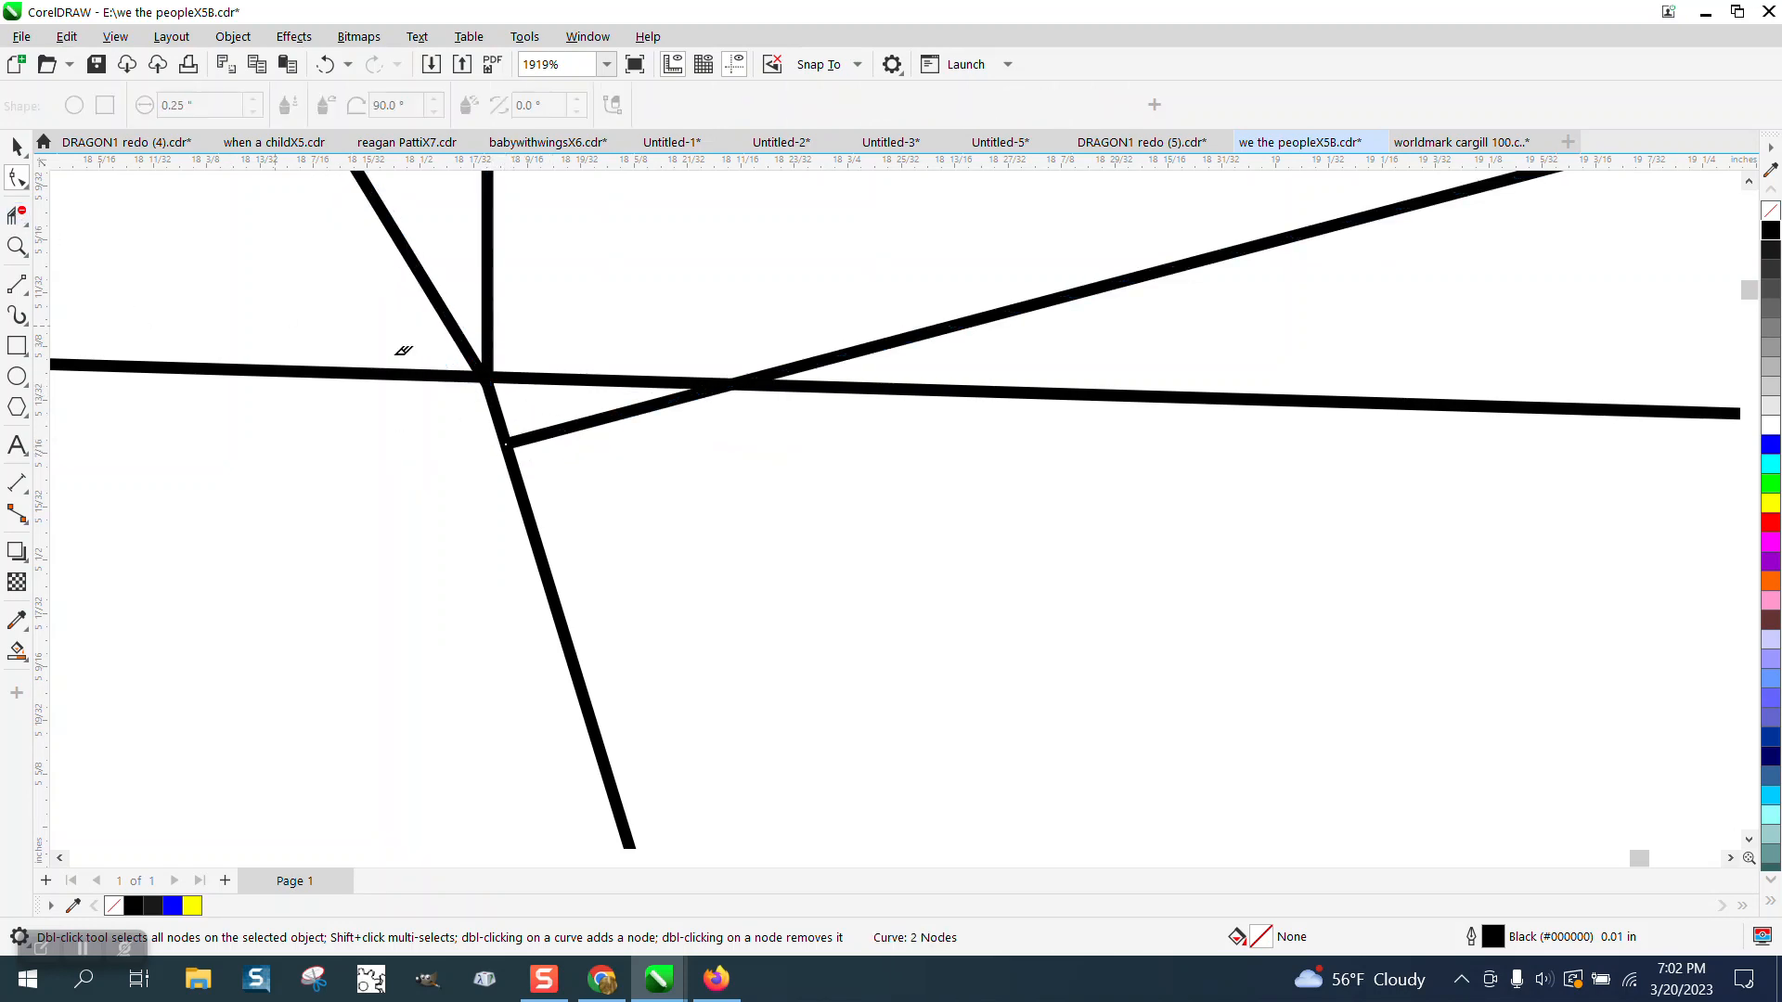
left_click(586, 422)
scroll(522, 512, "down", 5)
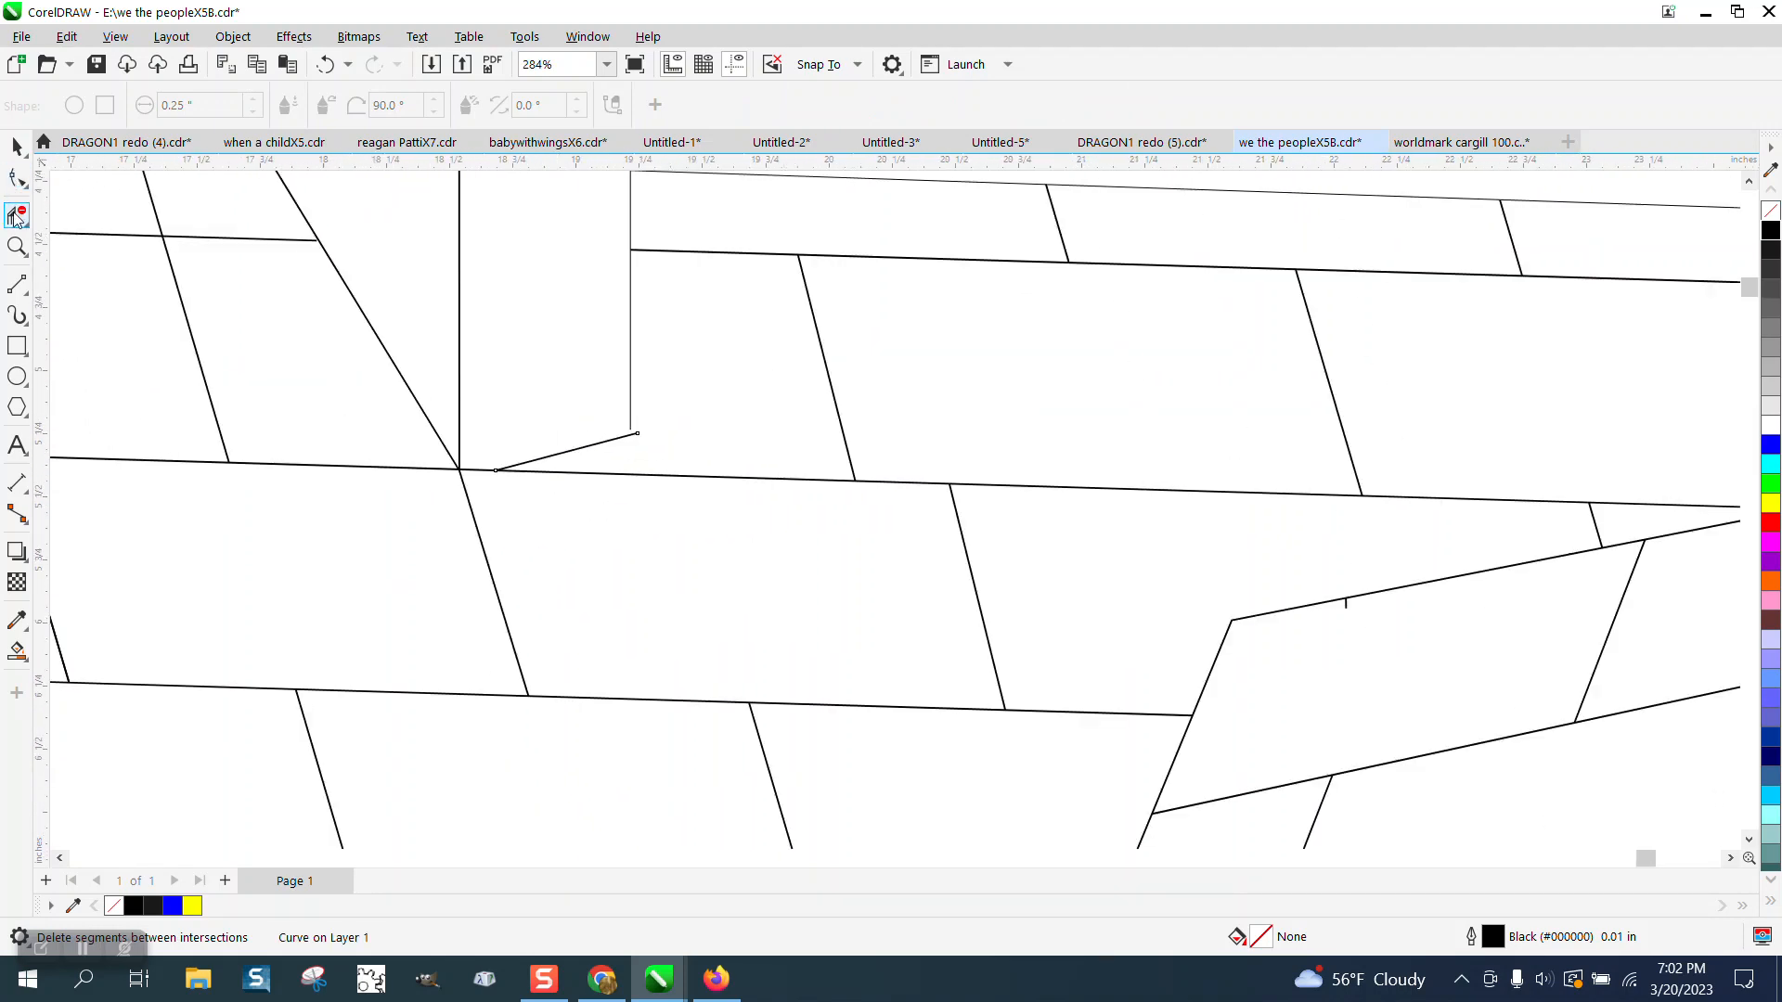
Set the outline width of the chimney's hairline right edge to 0.0069 in
left_click(16, 246)
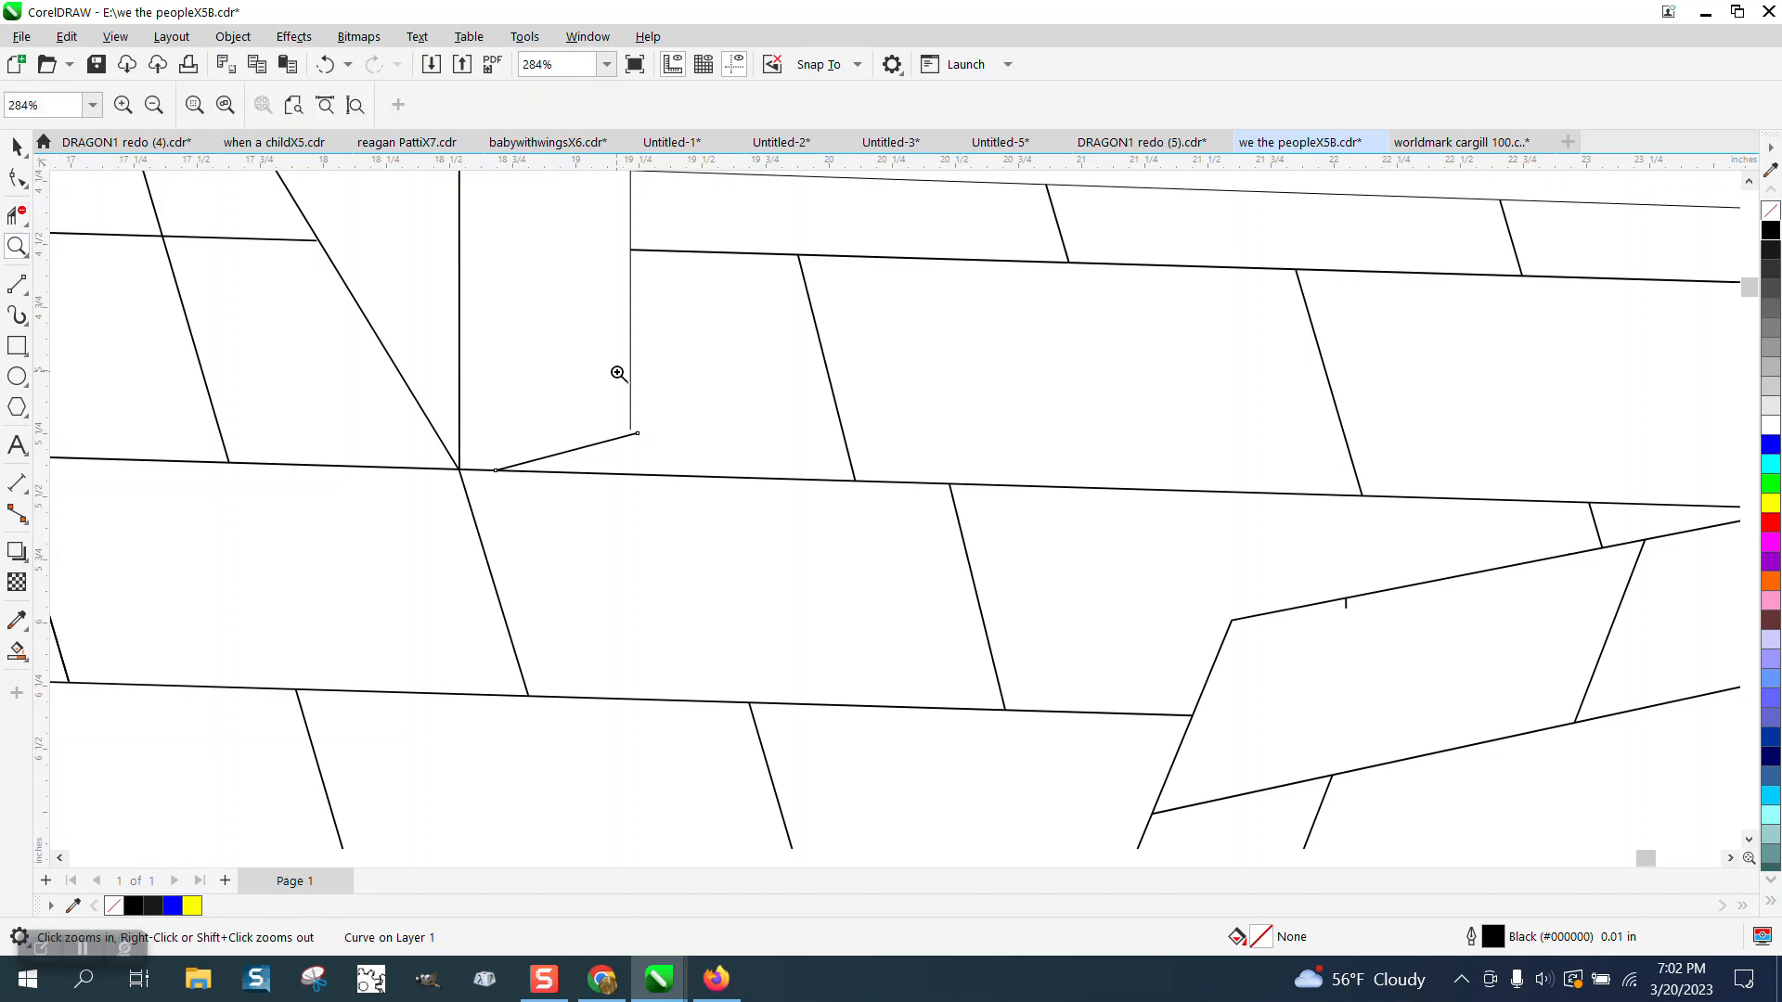
left_click_drag(616, 370, 769, 533)
left_click(16, 145)
left_click(351, 419)
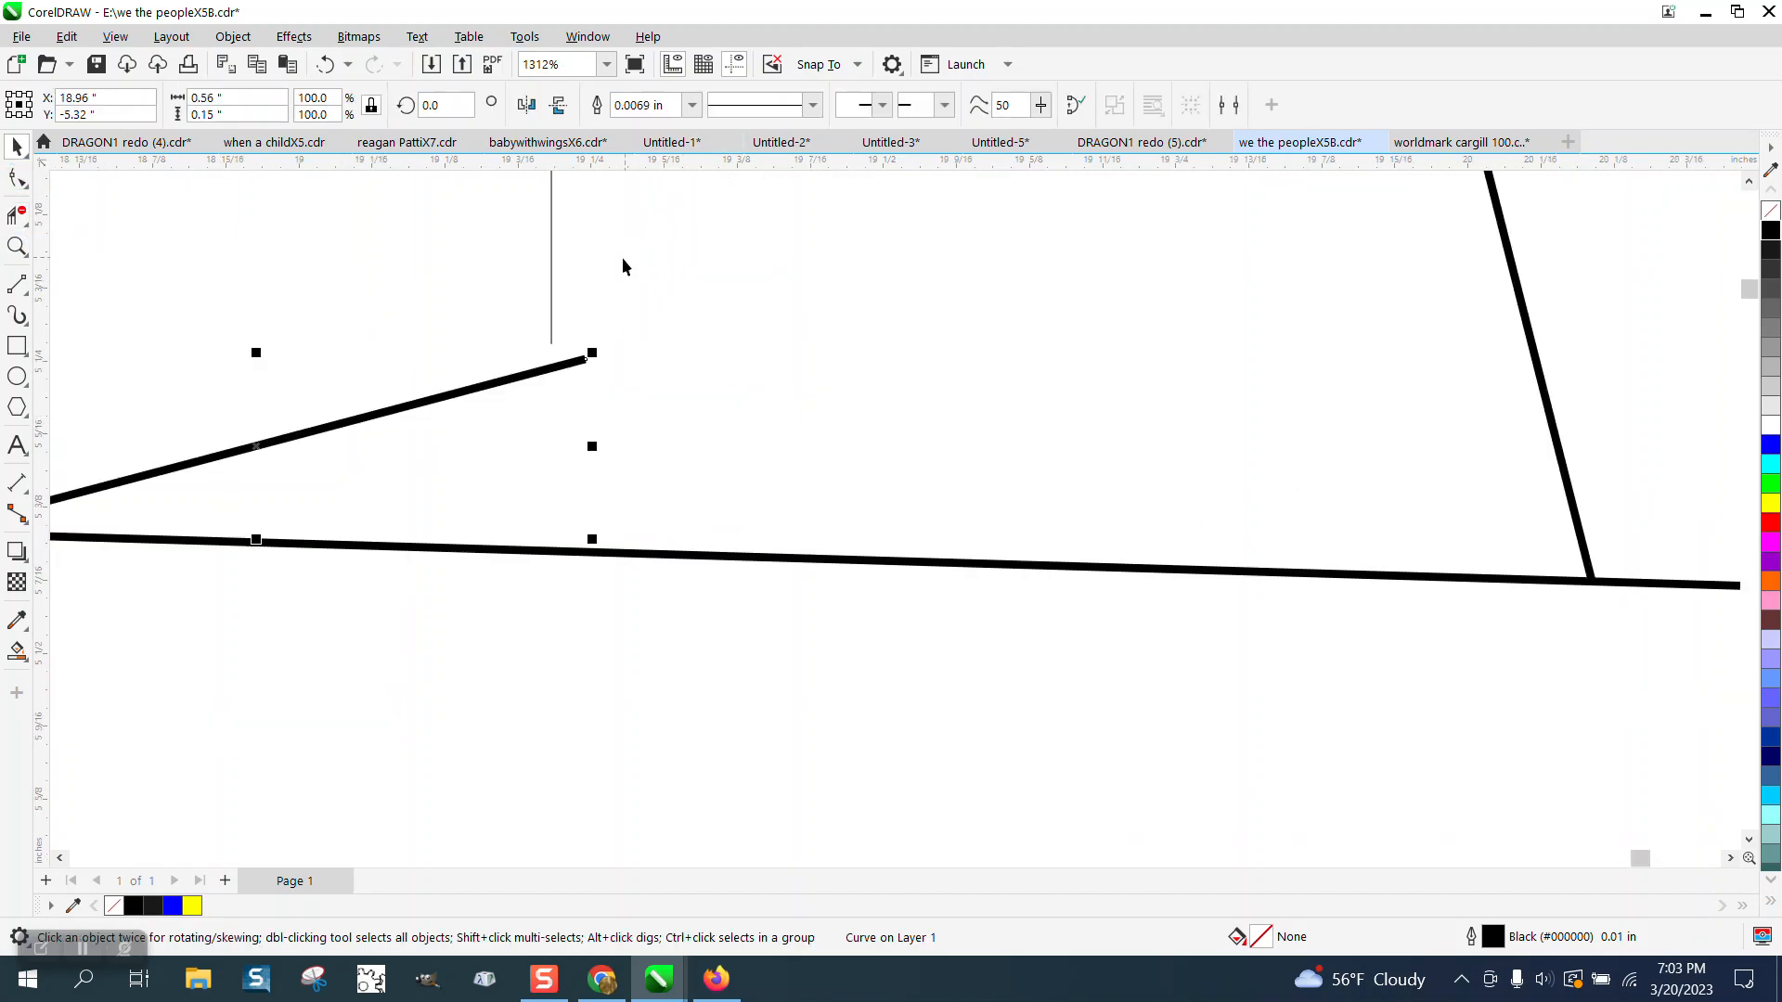
left_click(552, 307)
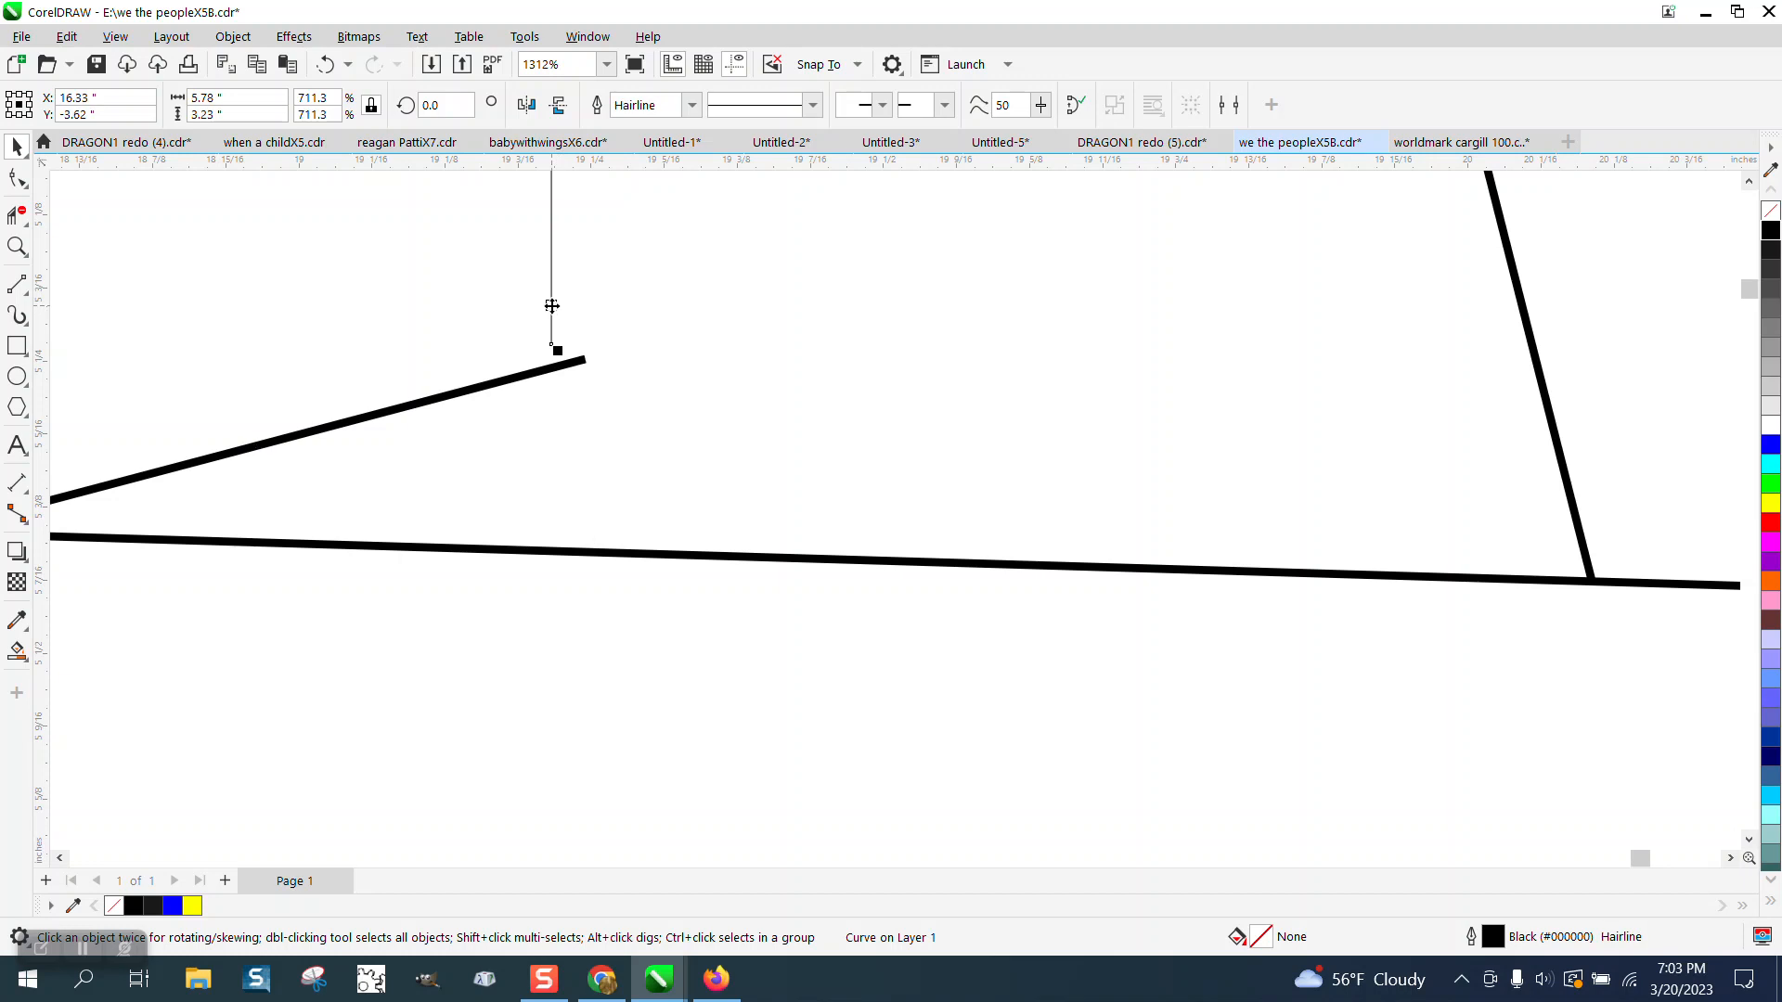
left_click(692, 105)
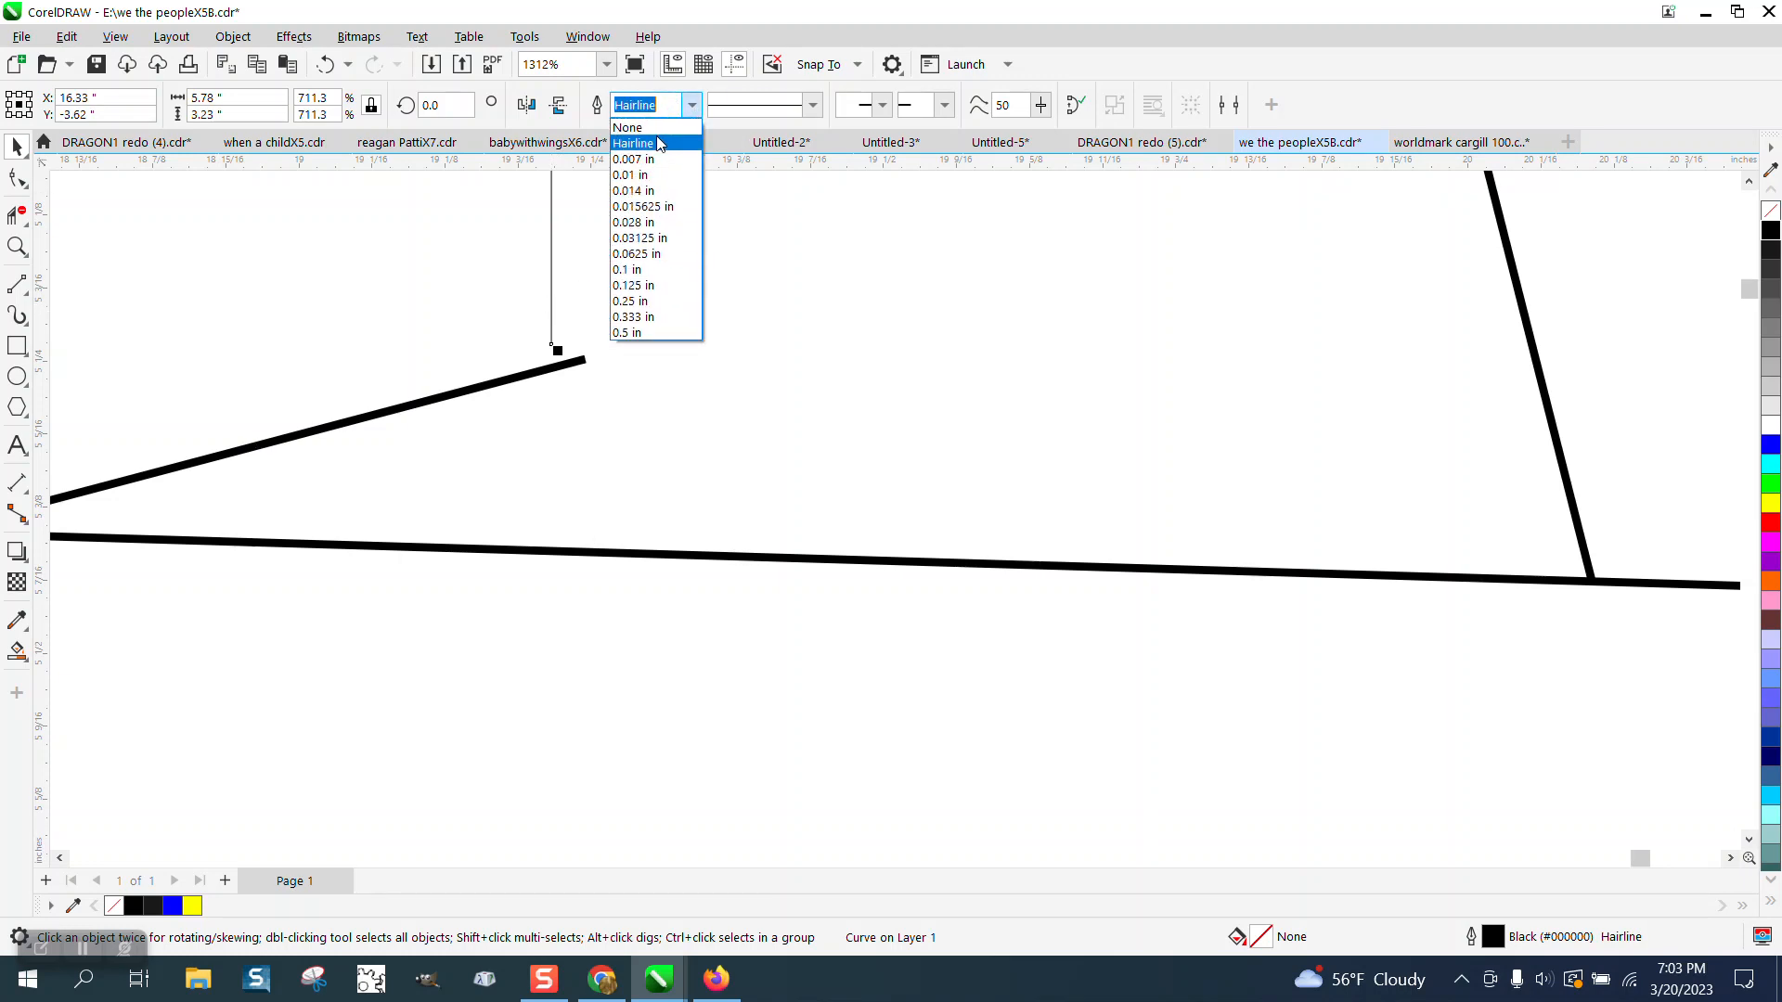
left_click(672, 113)
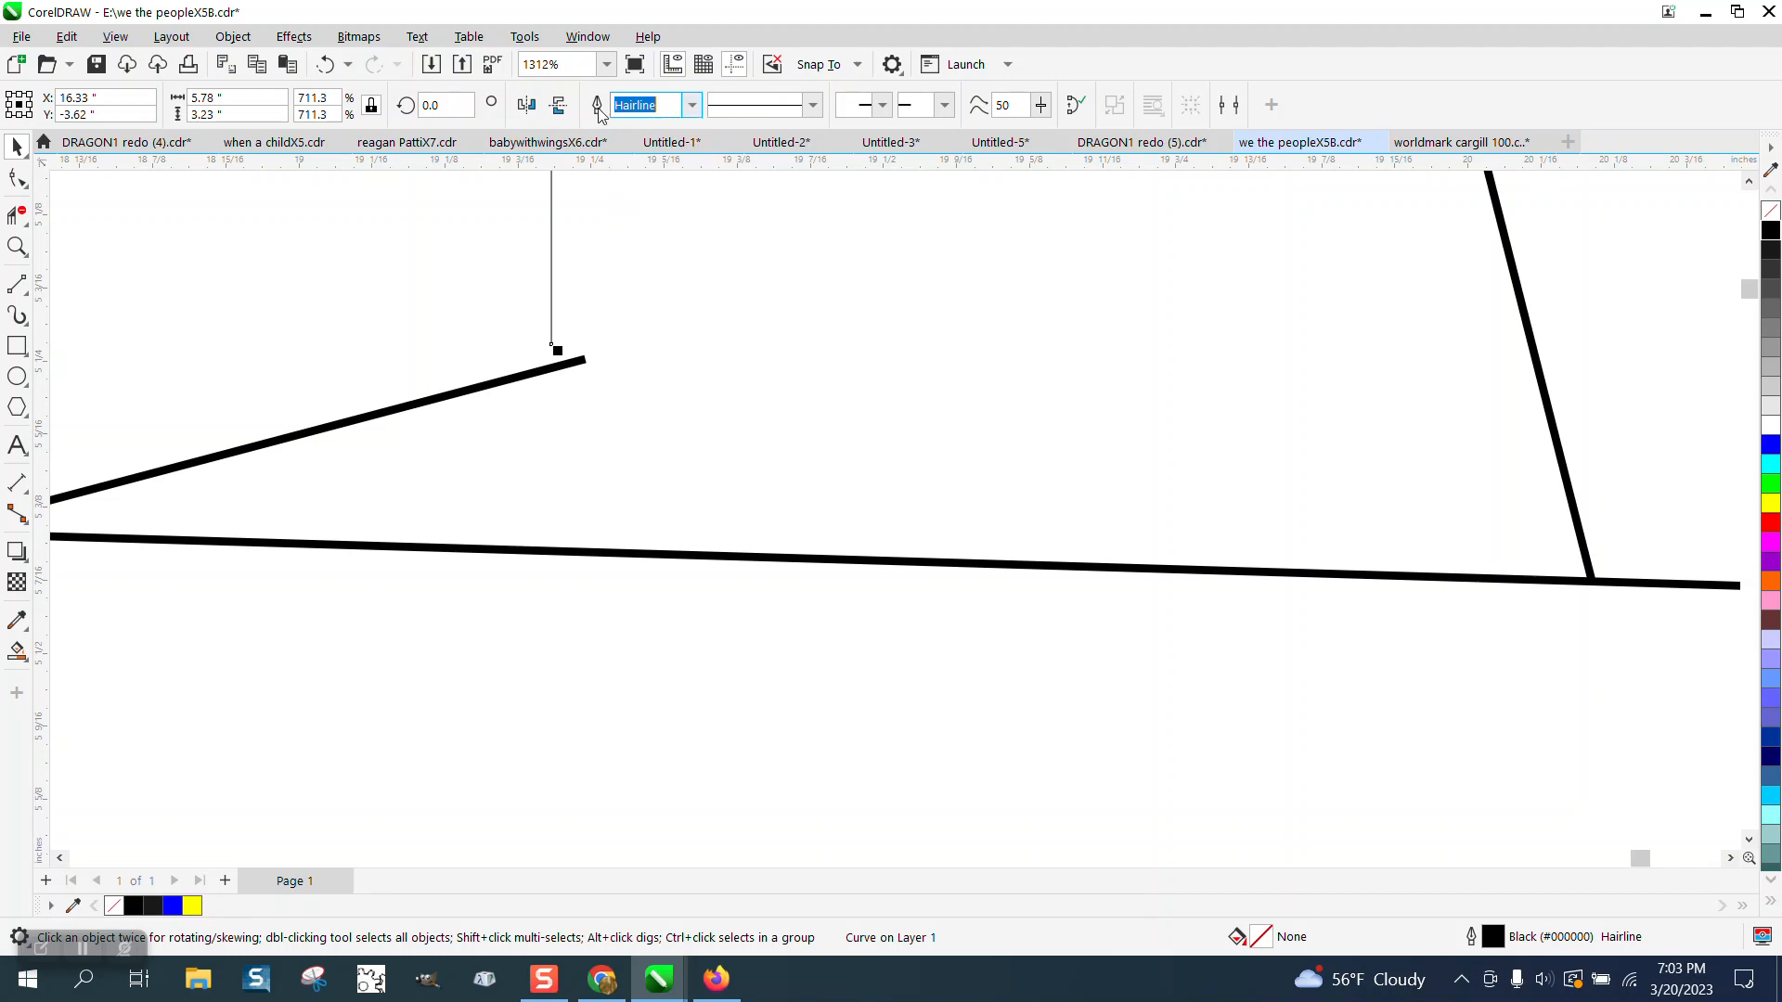
type(".069")
key("Return")
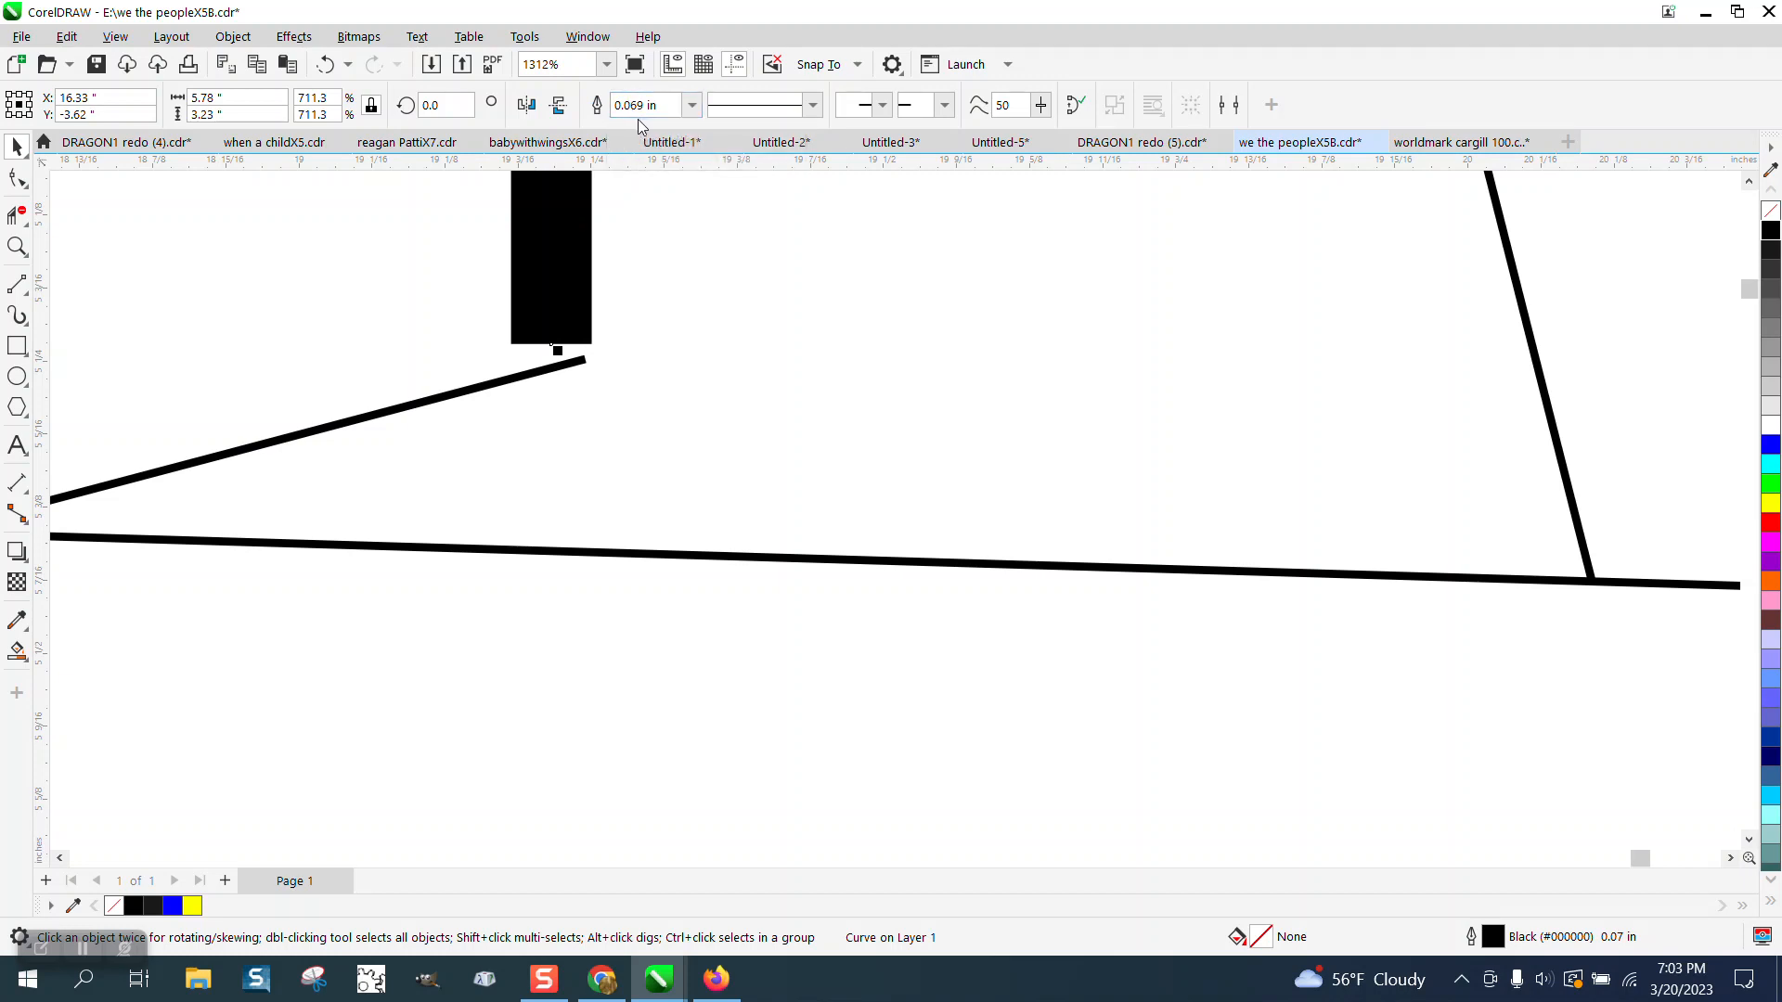
left_click(663, 108)
type(".")
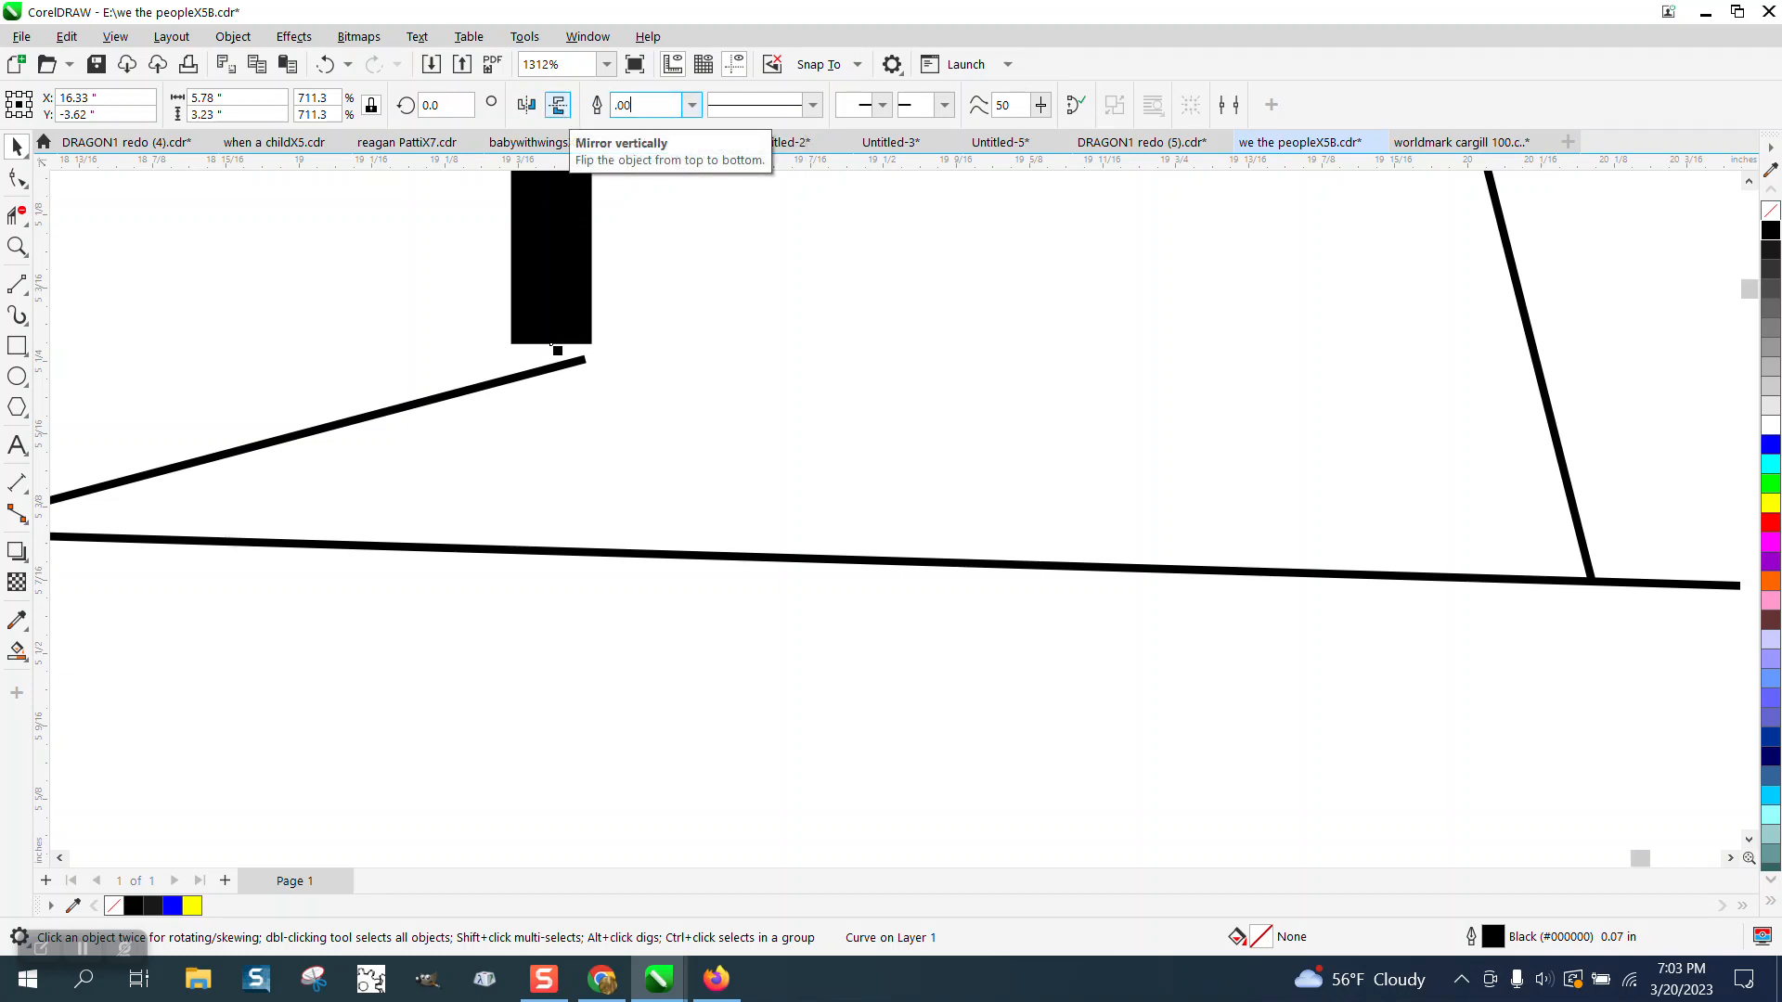
key("Return")
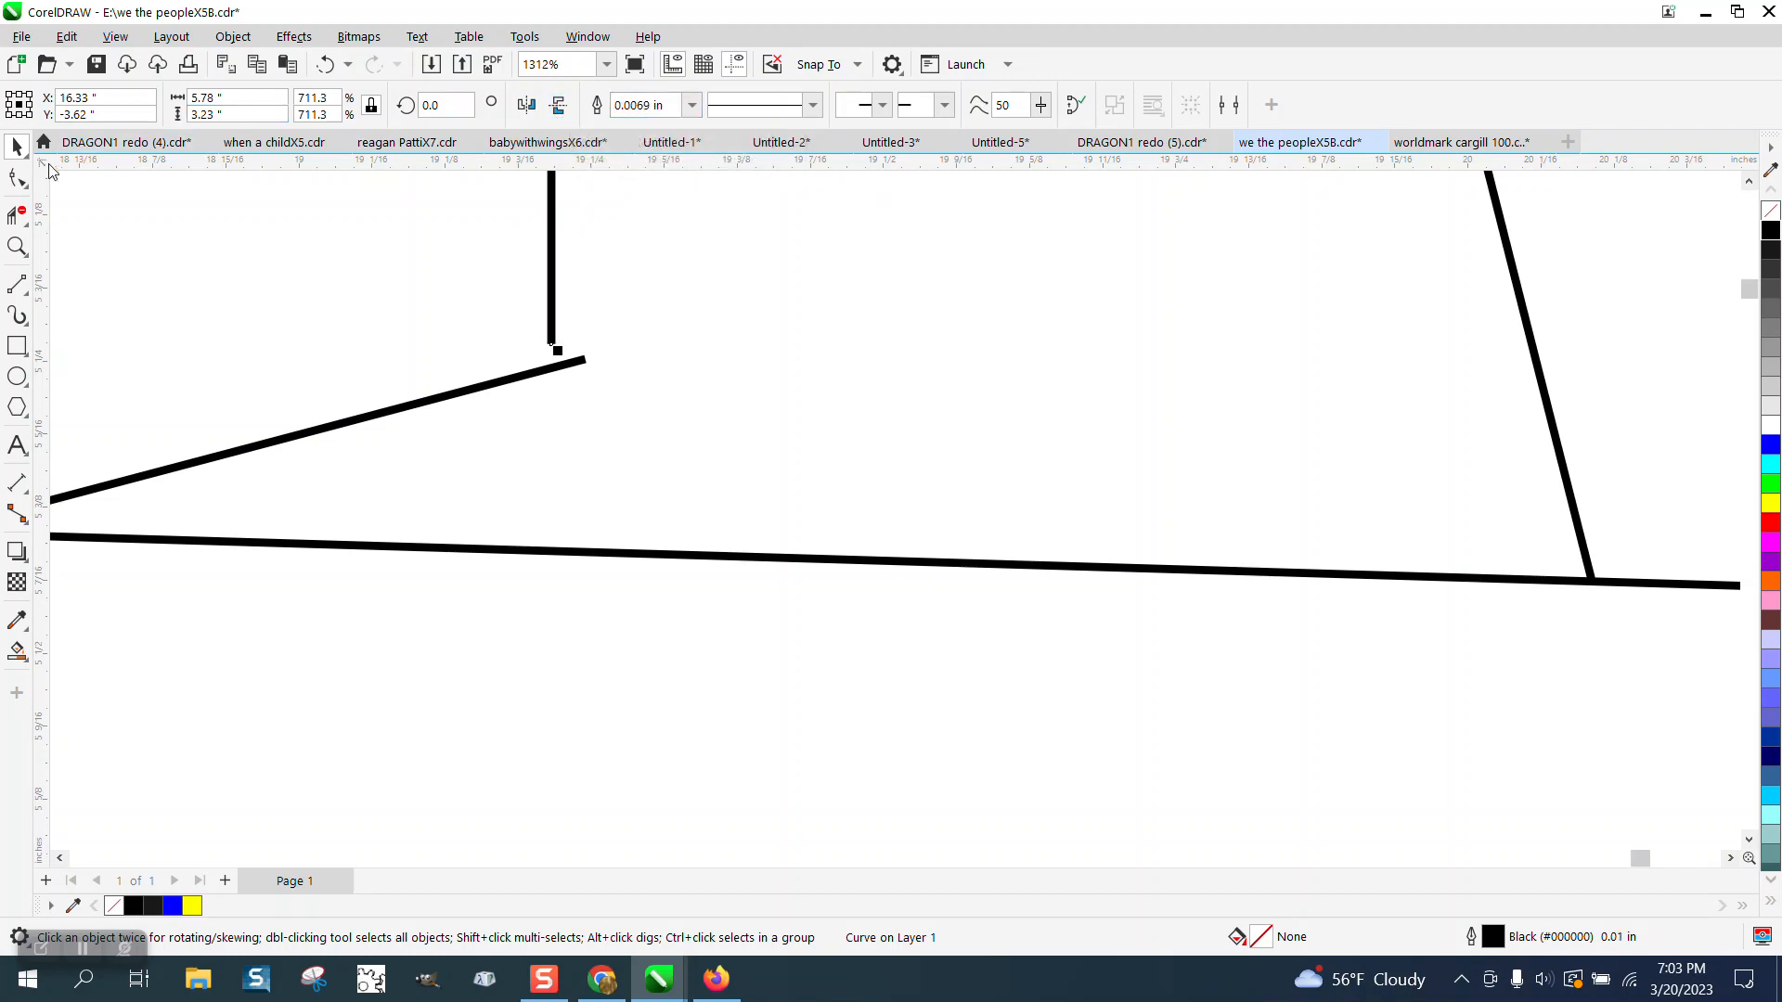
Move the bottom end node of the chimney's right edge onto the upper end of the sloped base line
left_click(16, 179)
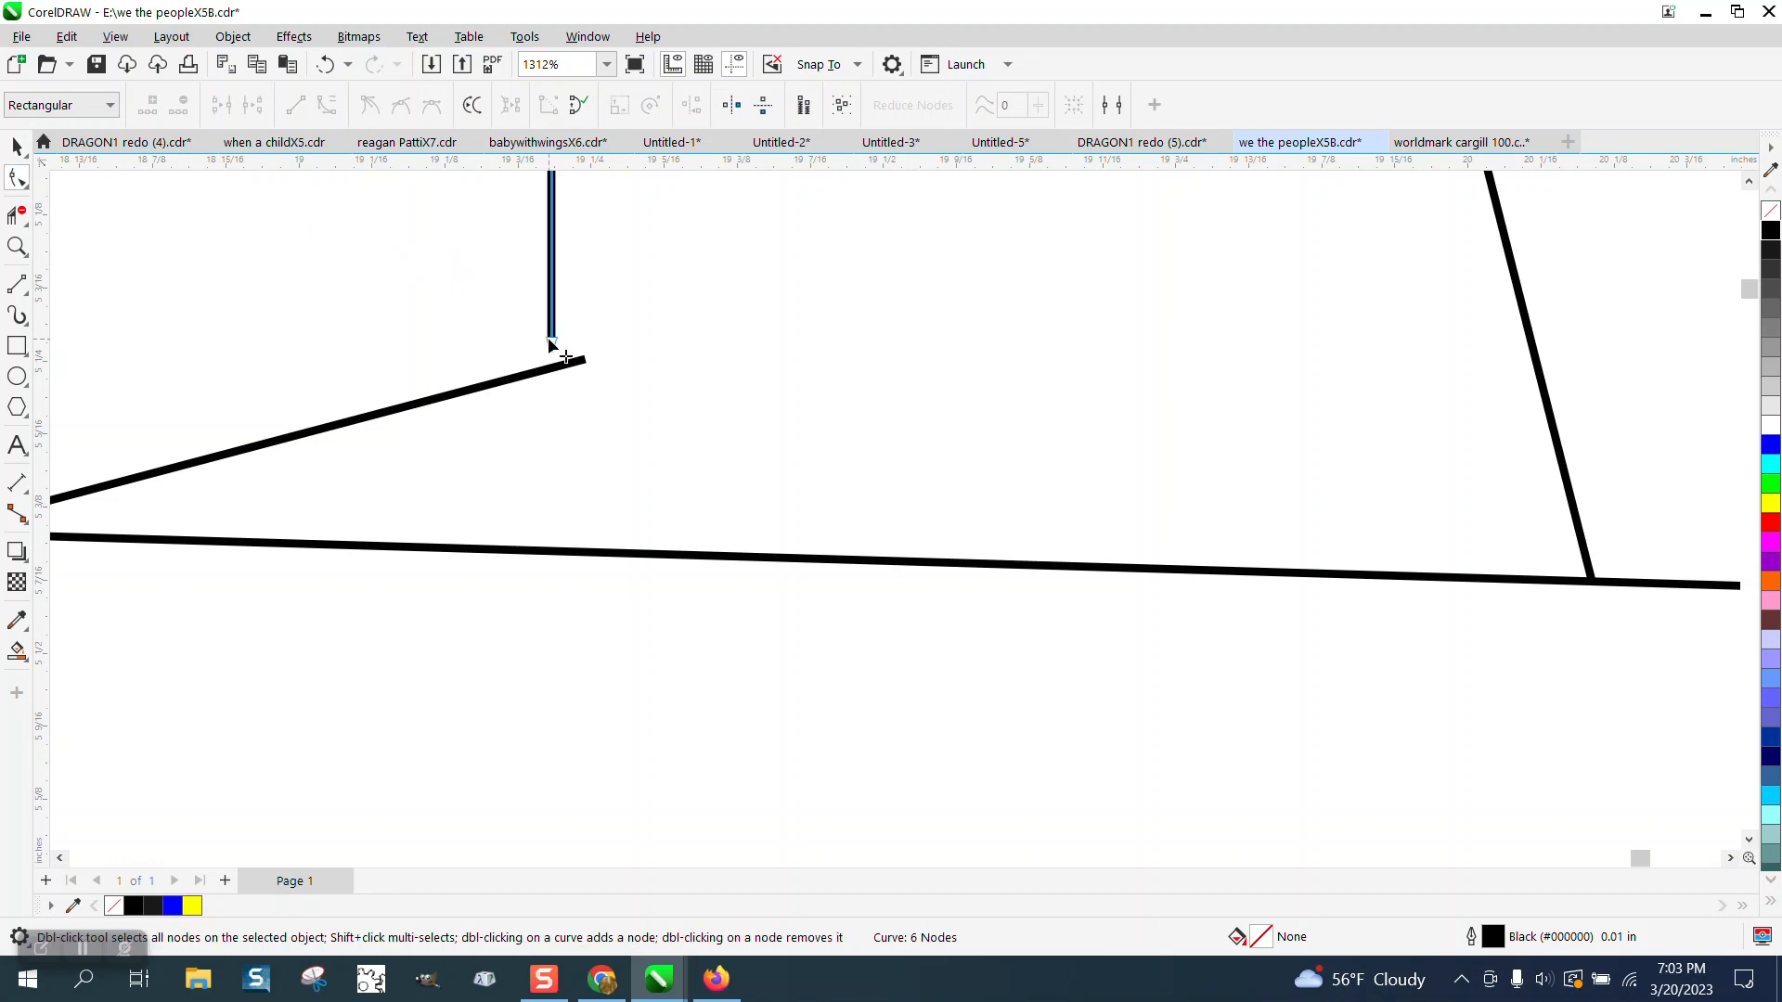
left_click_drag(550, 345, 584, 360)
scroll(412, 331, "down", 3)
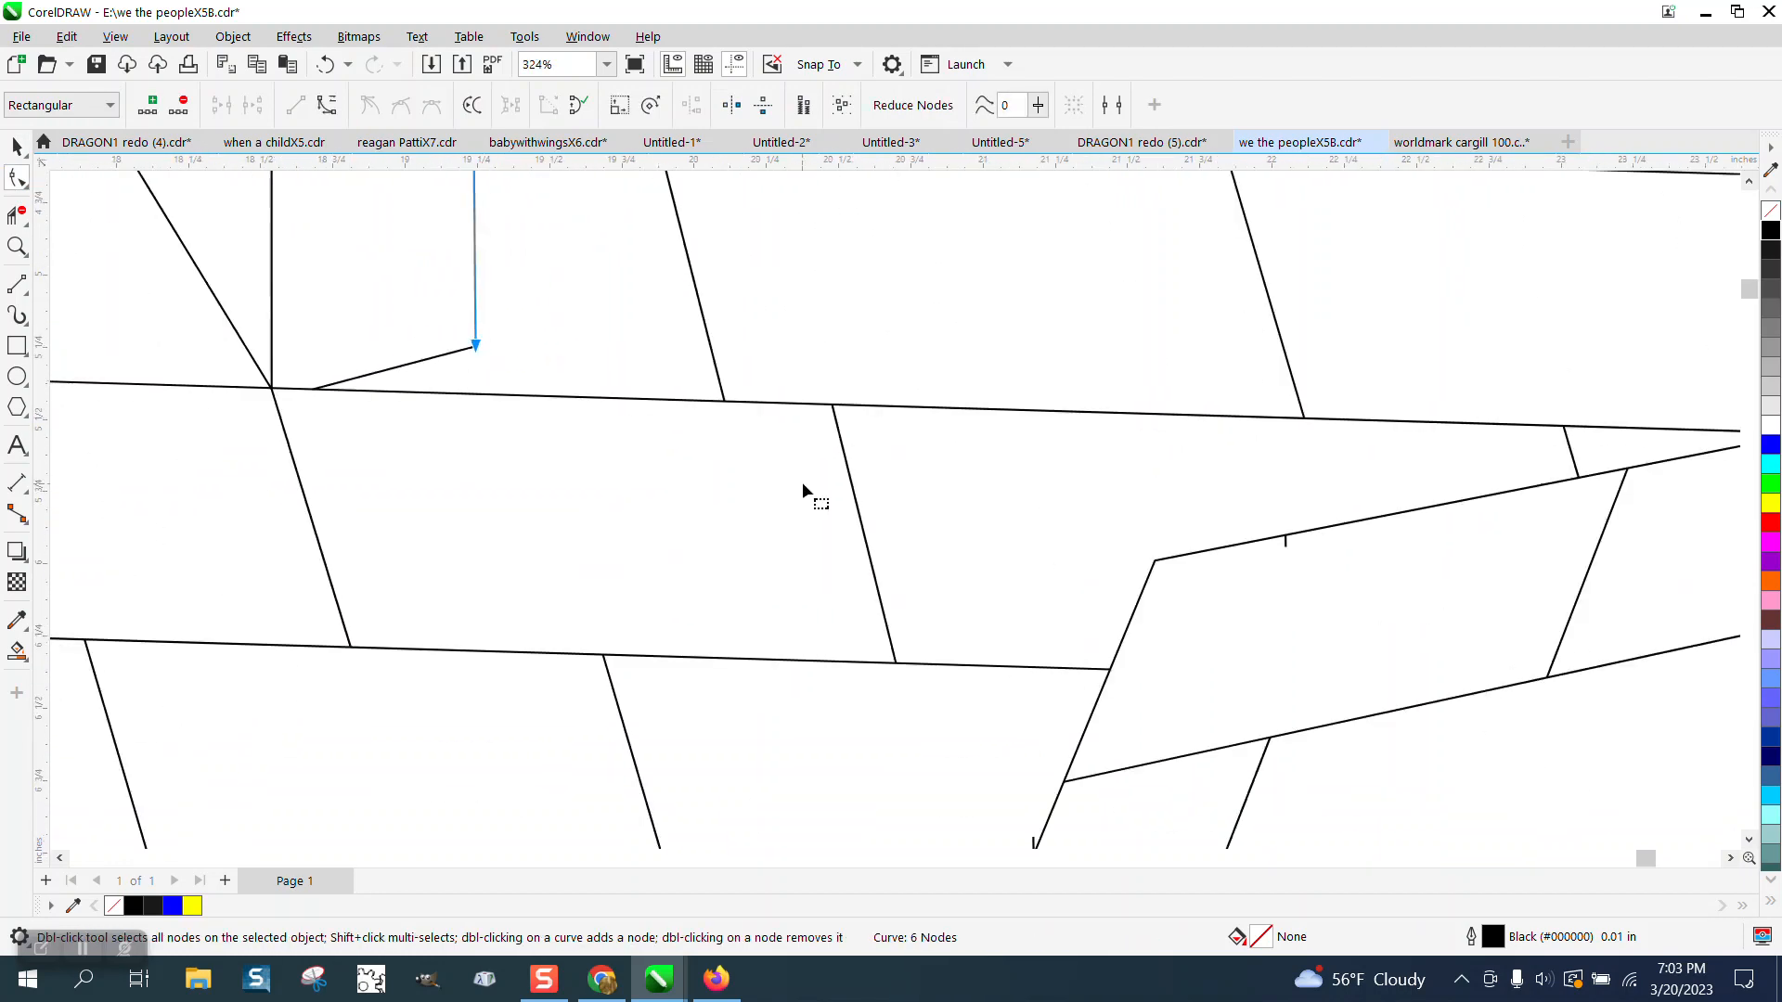
Try to remove the short stray marks along the right roof section's edges by selecting their nodes
scroll(802, 482, "down", 2)
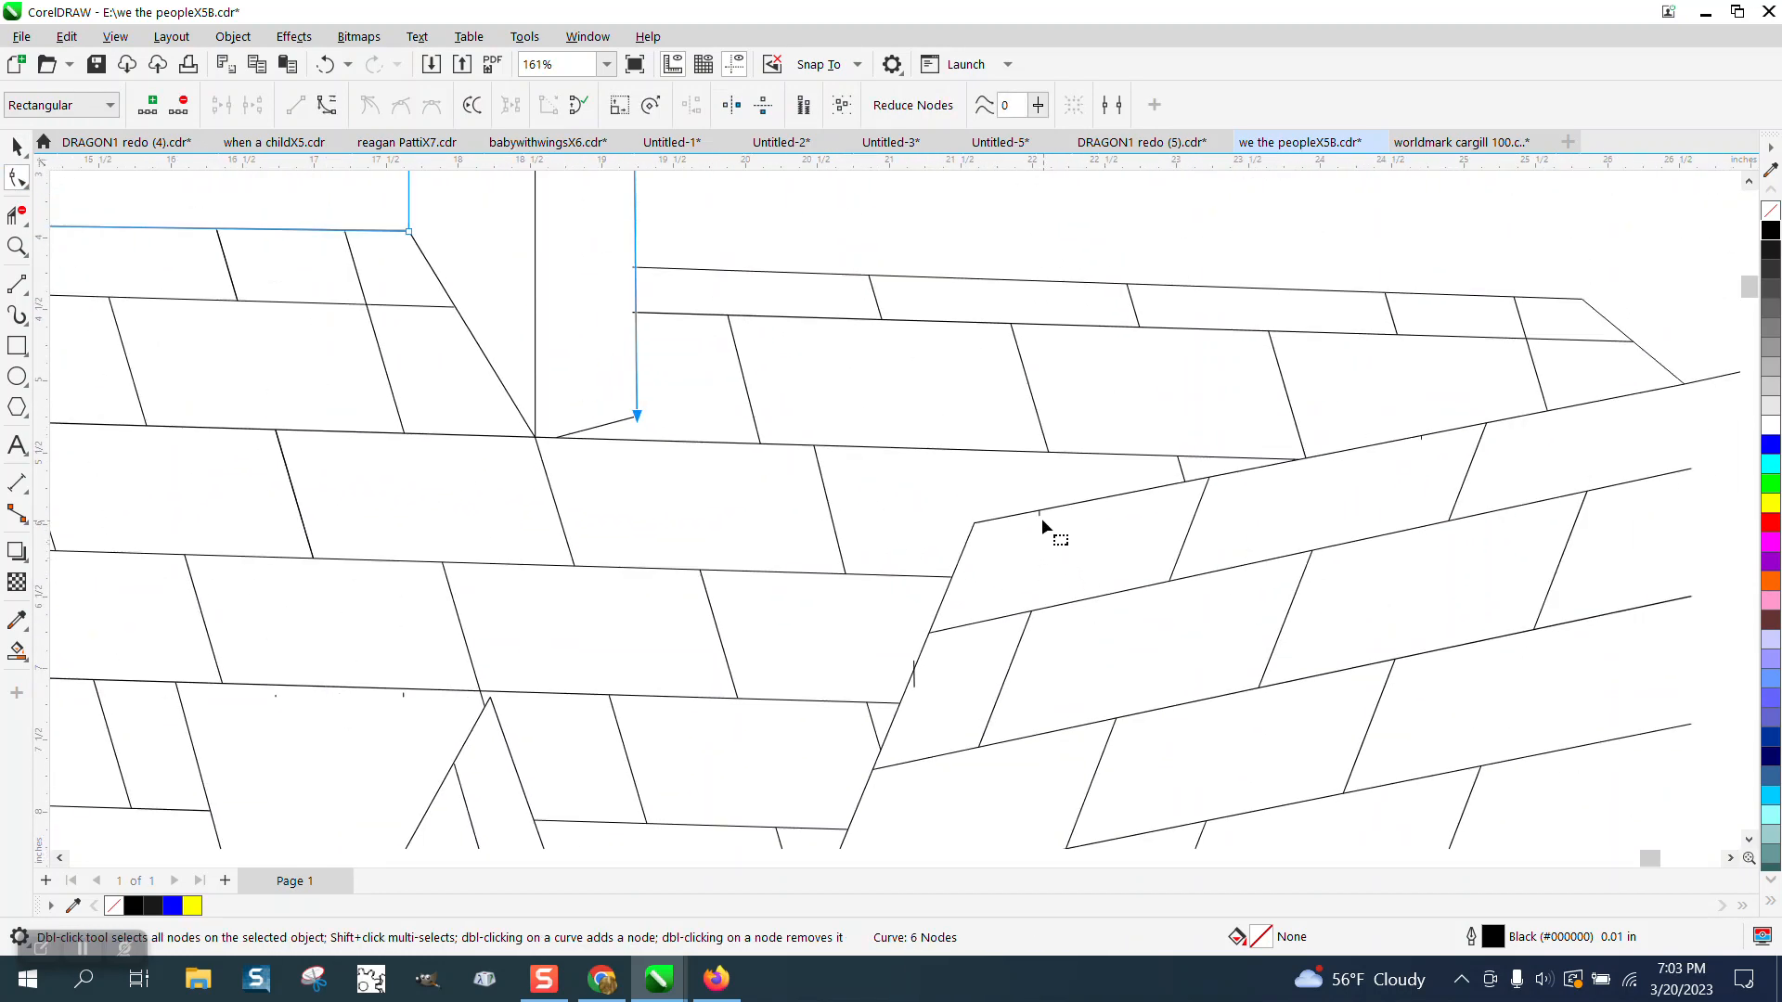
left_click(1039, 515)
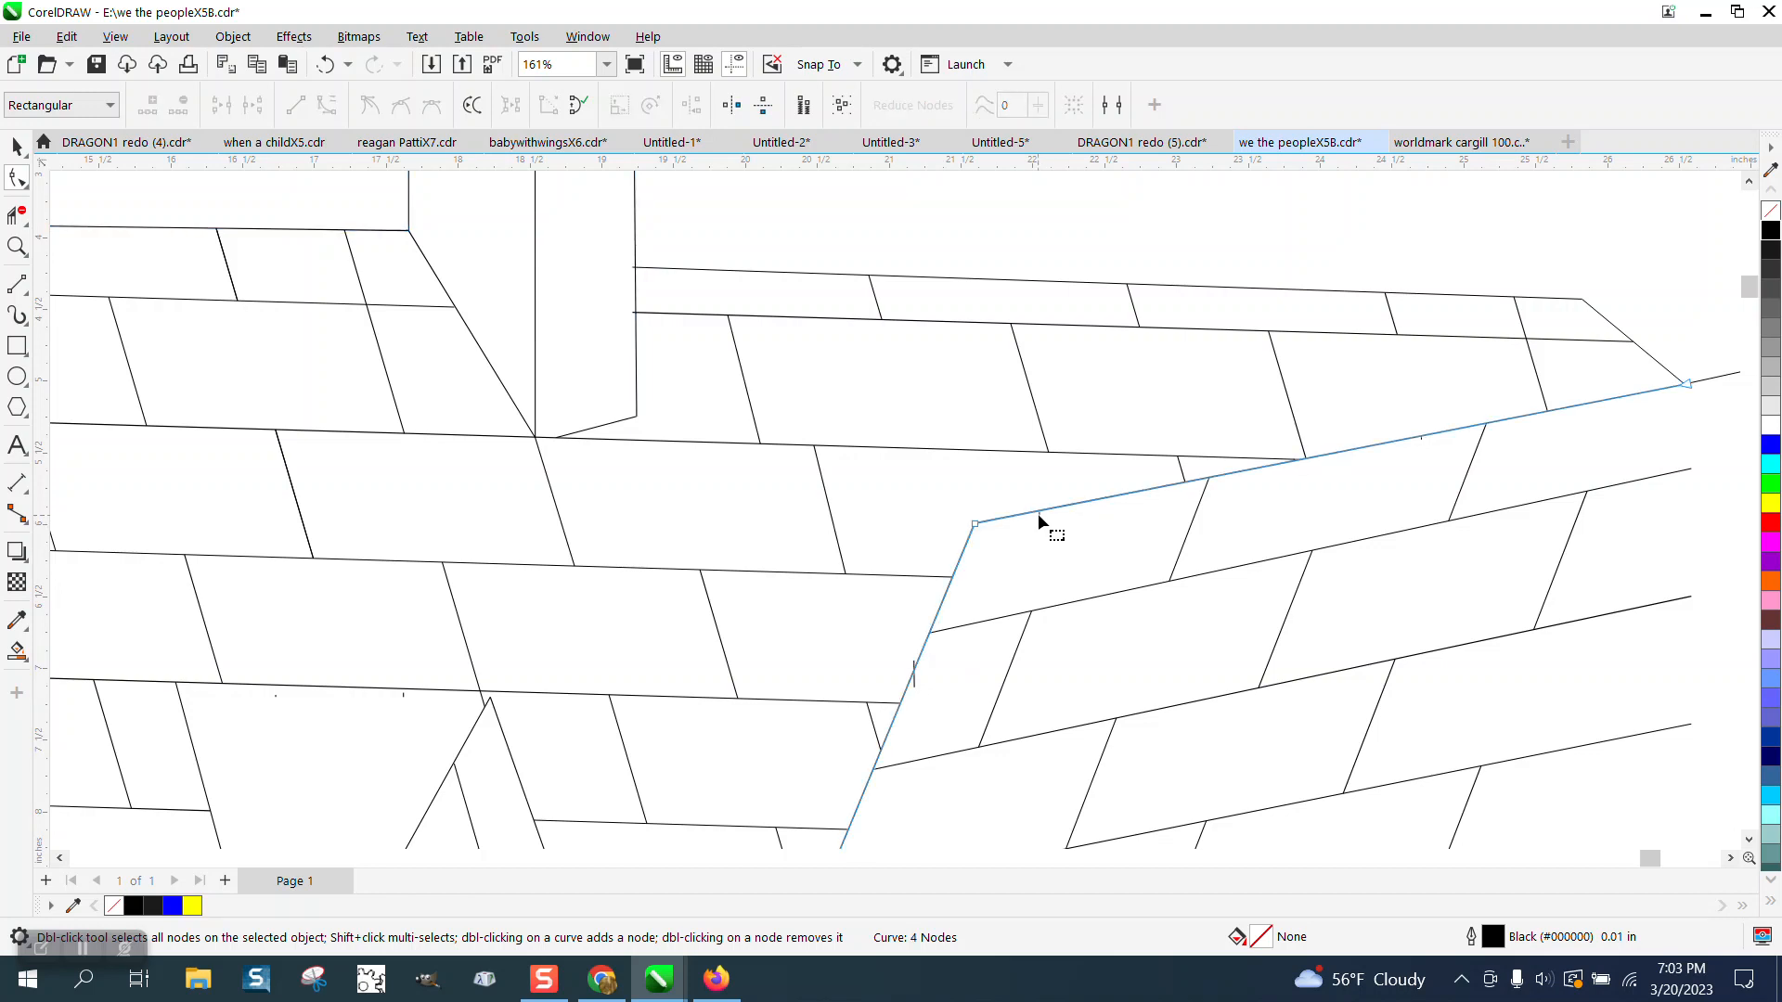
left_click(1041, 516)
left_click(1032, 518)
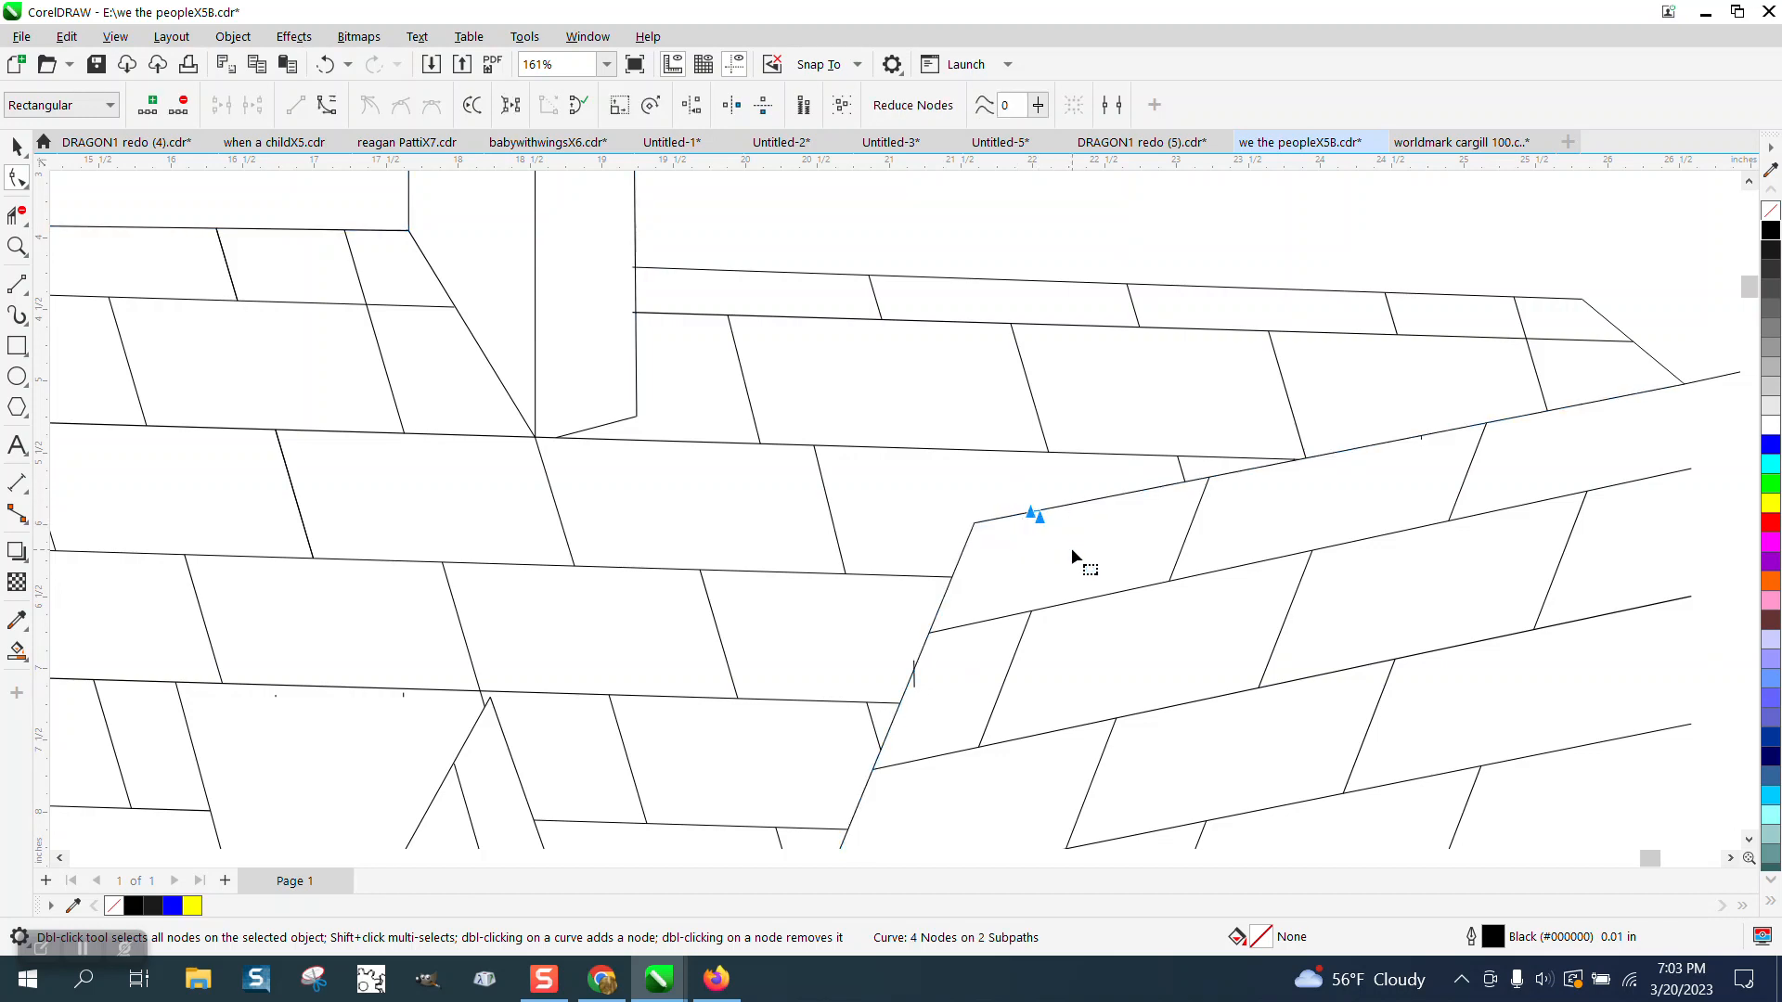
left_click(916, 683)
left_click_drag(920, 689, 949, 706)
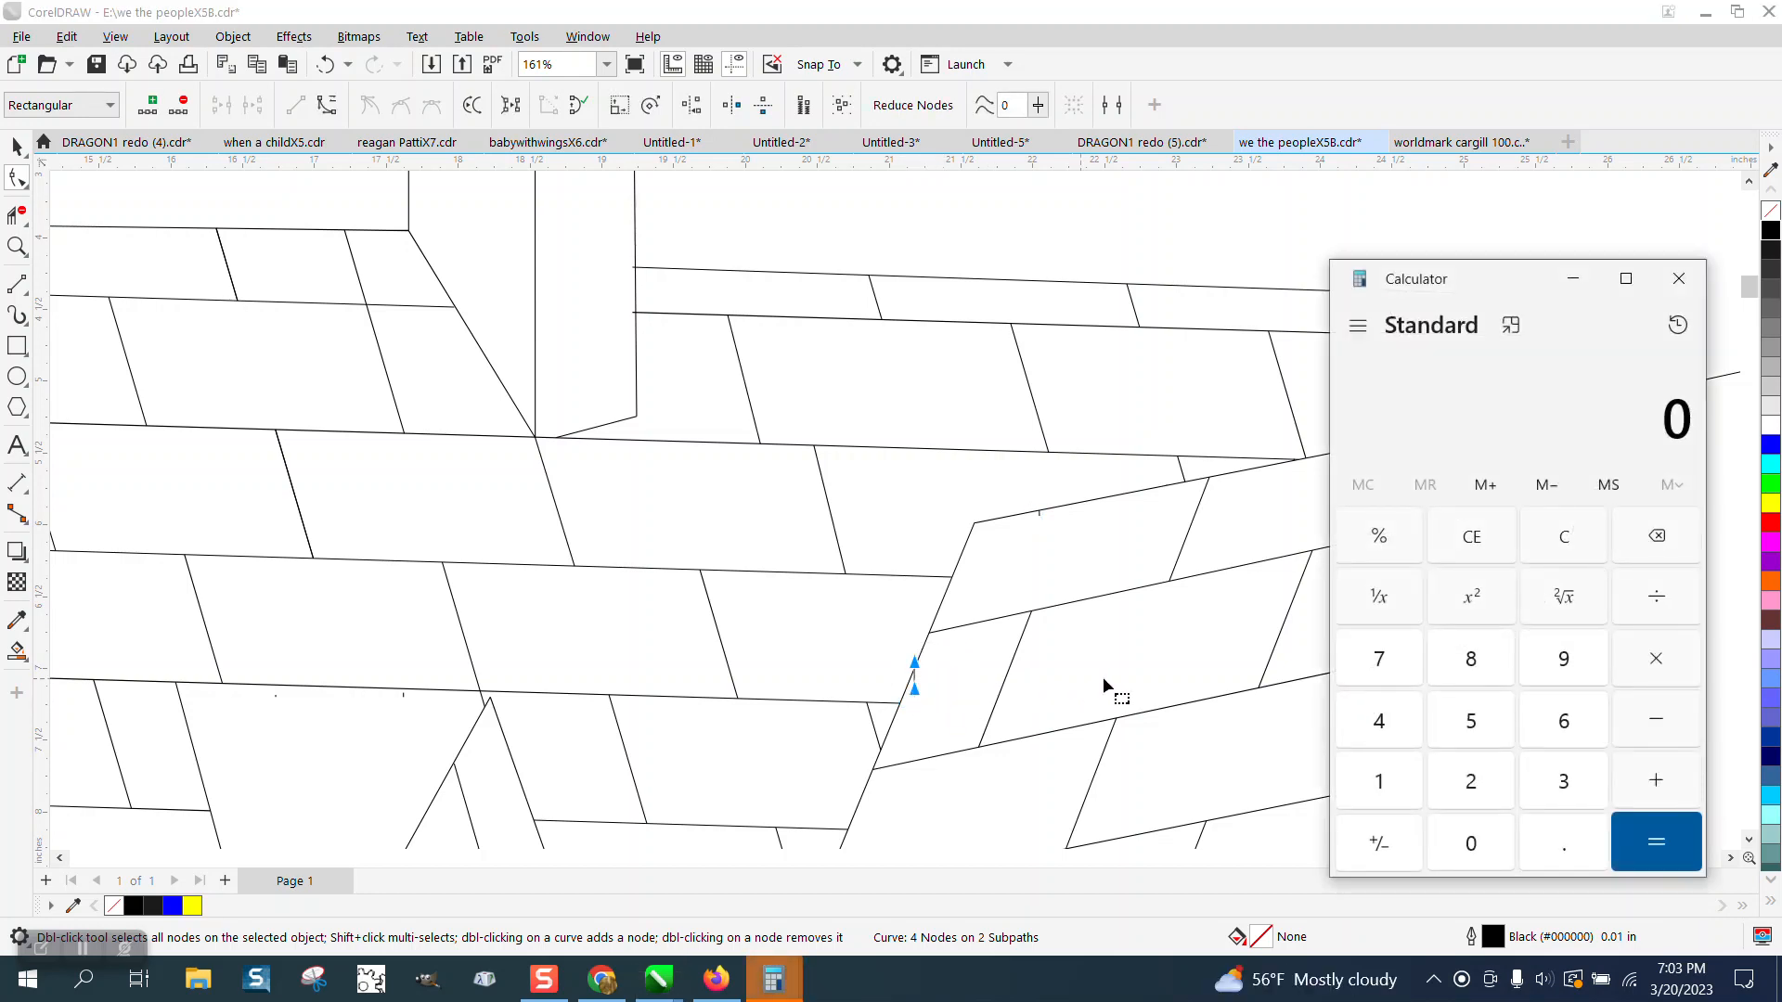
left_click(1681, 280)
left_click_drag(900, 647, 960, 722)
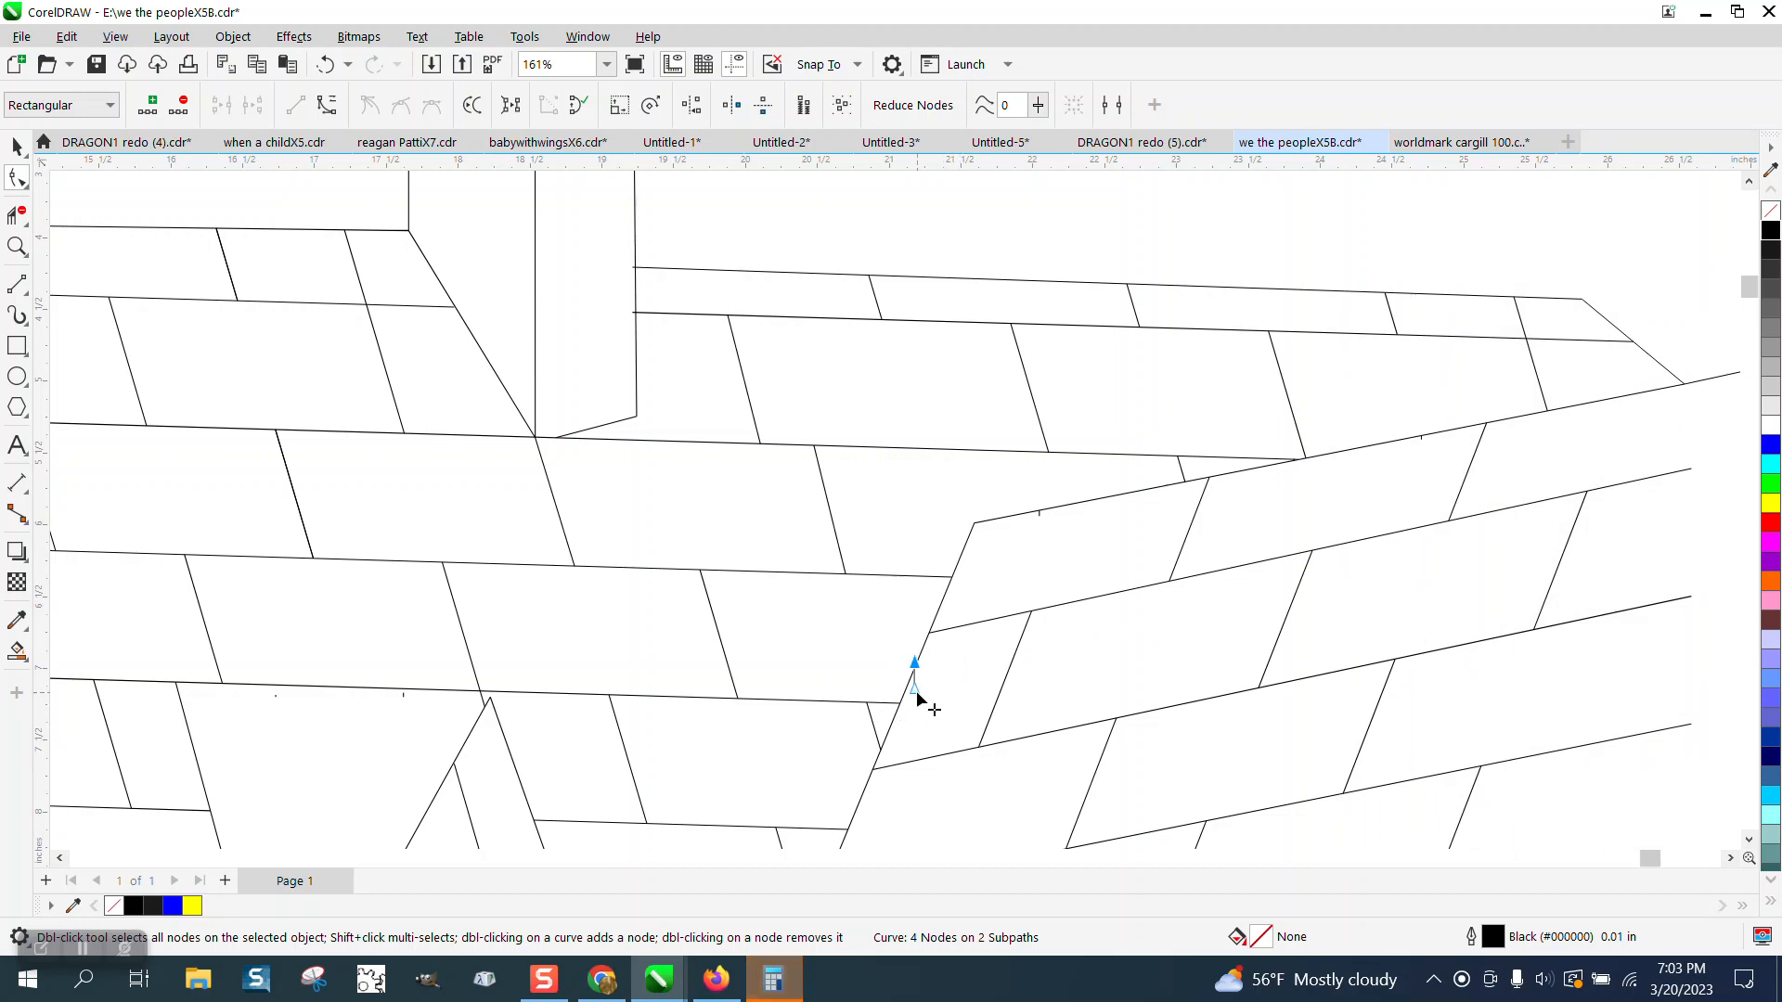
Break apart the curve containing the short stray vertical mark on the right roof section's slanted edge and delete that mark
left_click(17, 147)
left_click(874, 727)
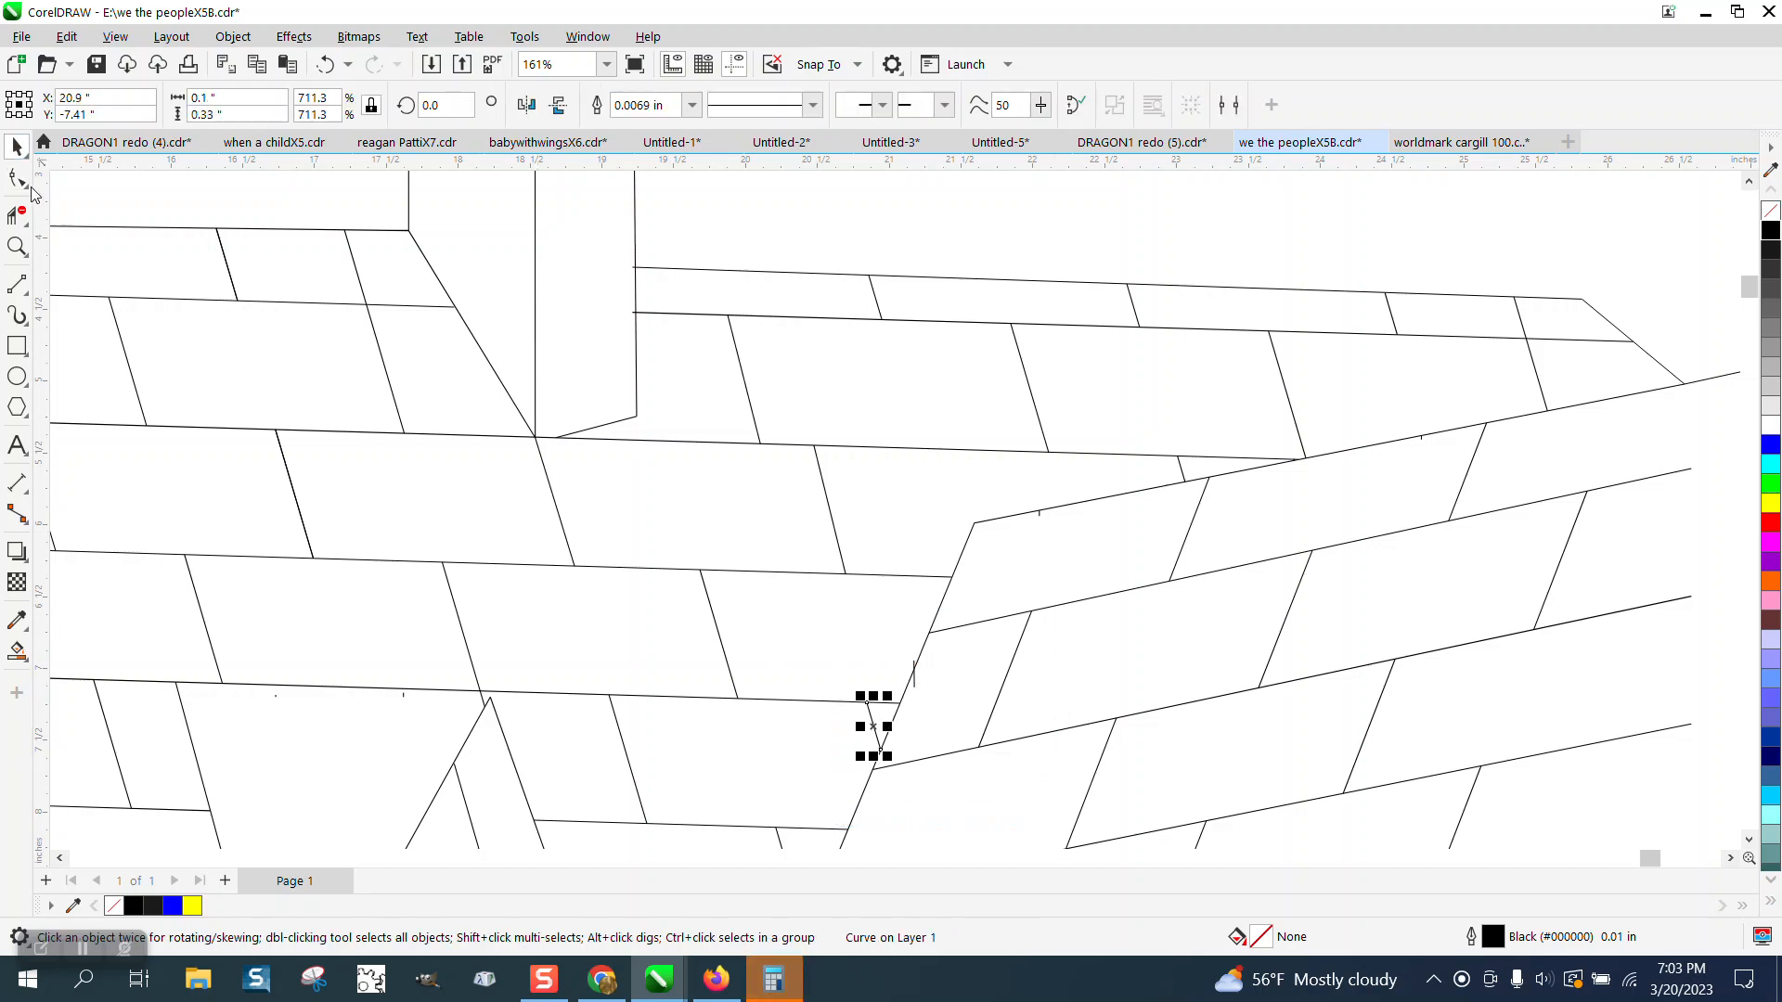
left_click(26, 185)
left_click(19, 147)
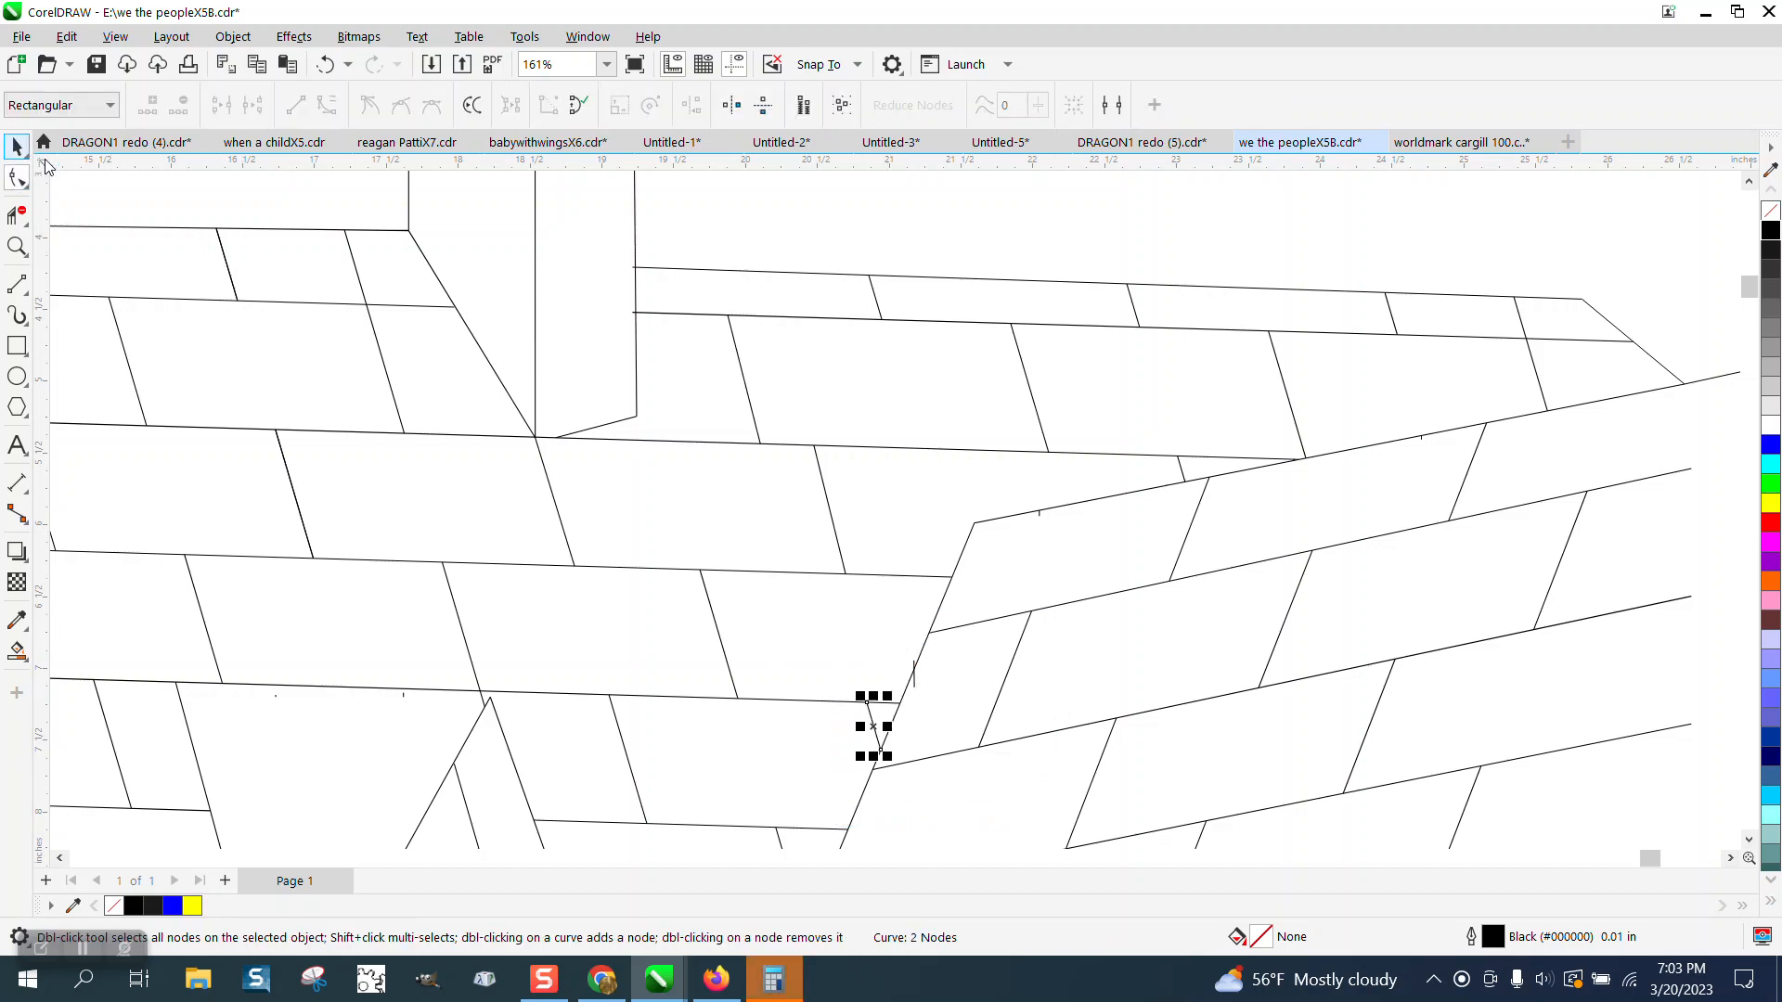
left_click(915, 684)
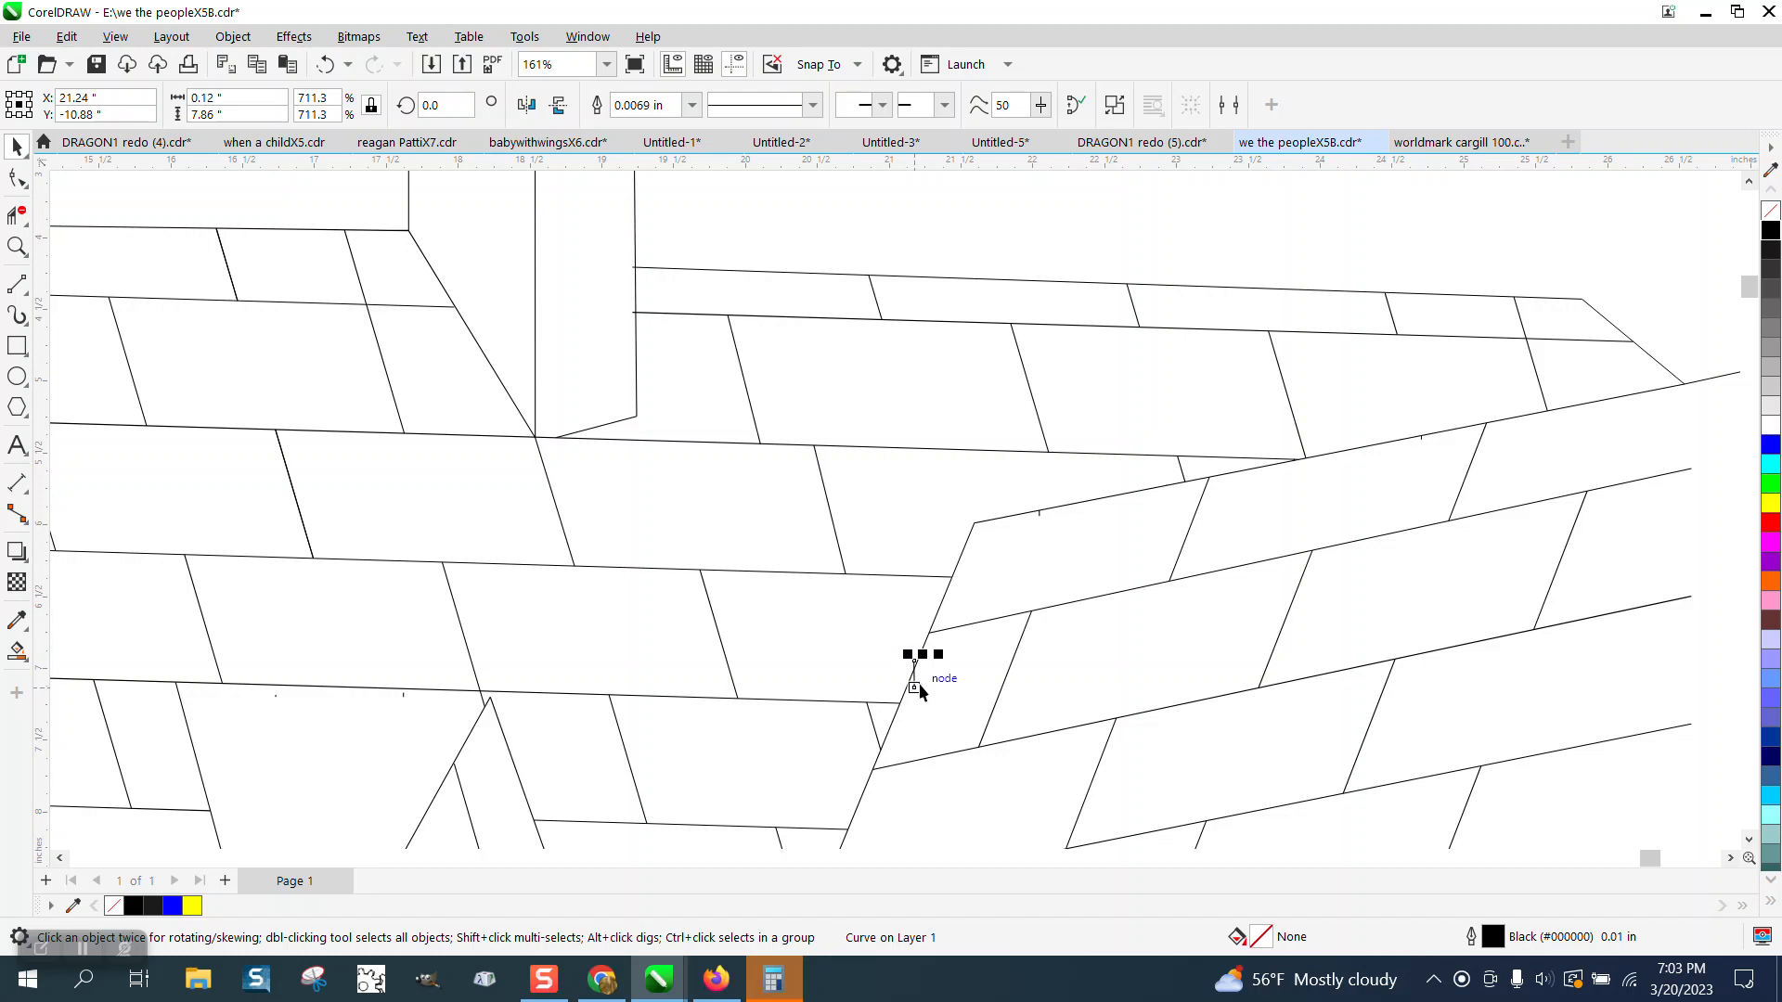
left_click(233, 36)
left_click(342, 535)
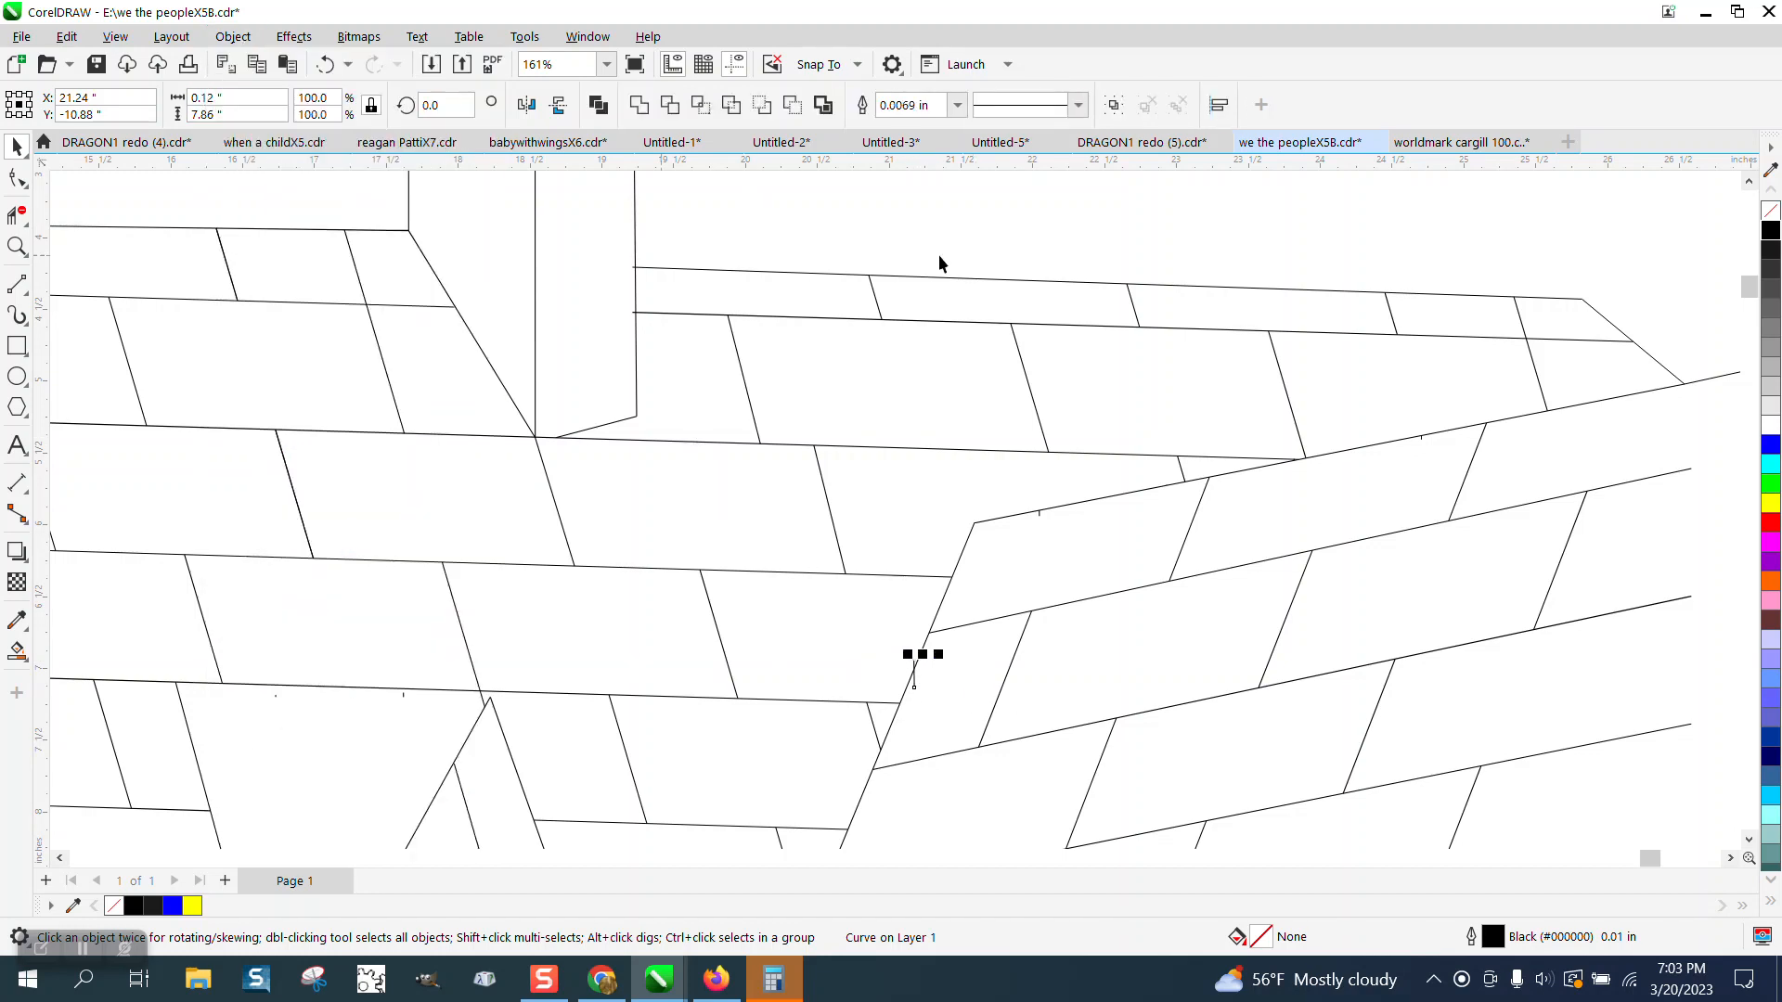
left_click(917, 681)
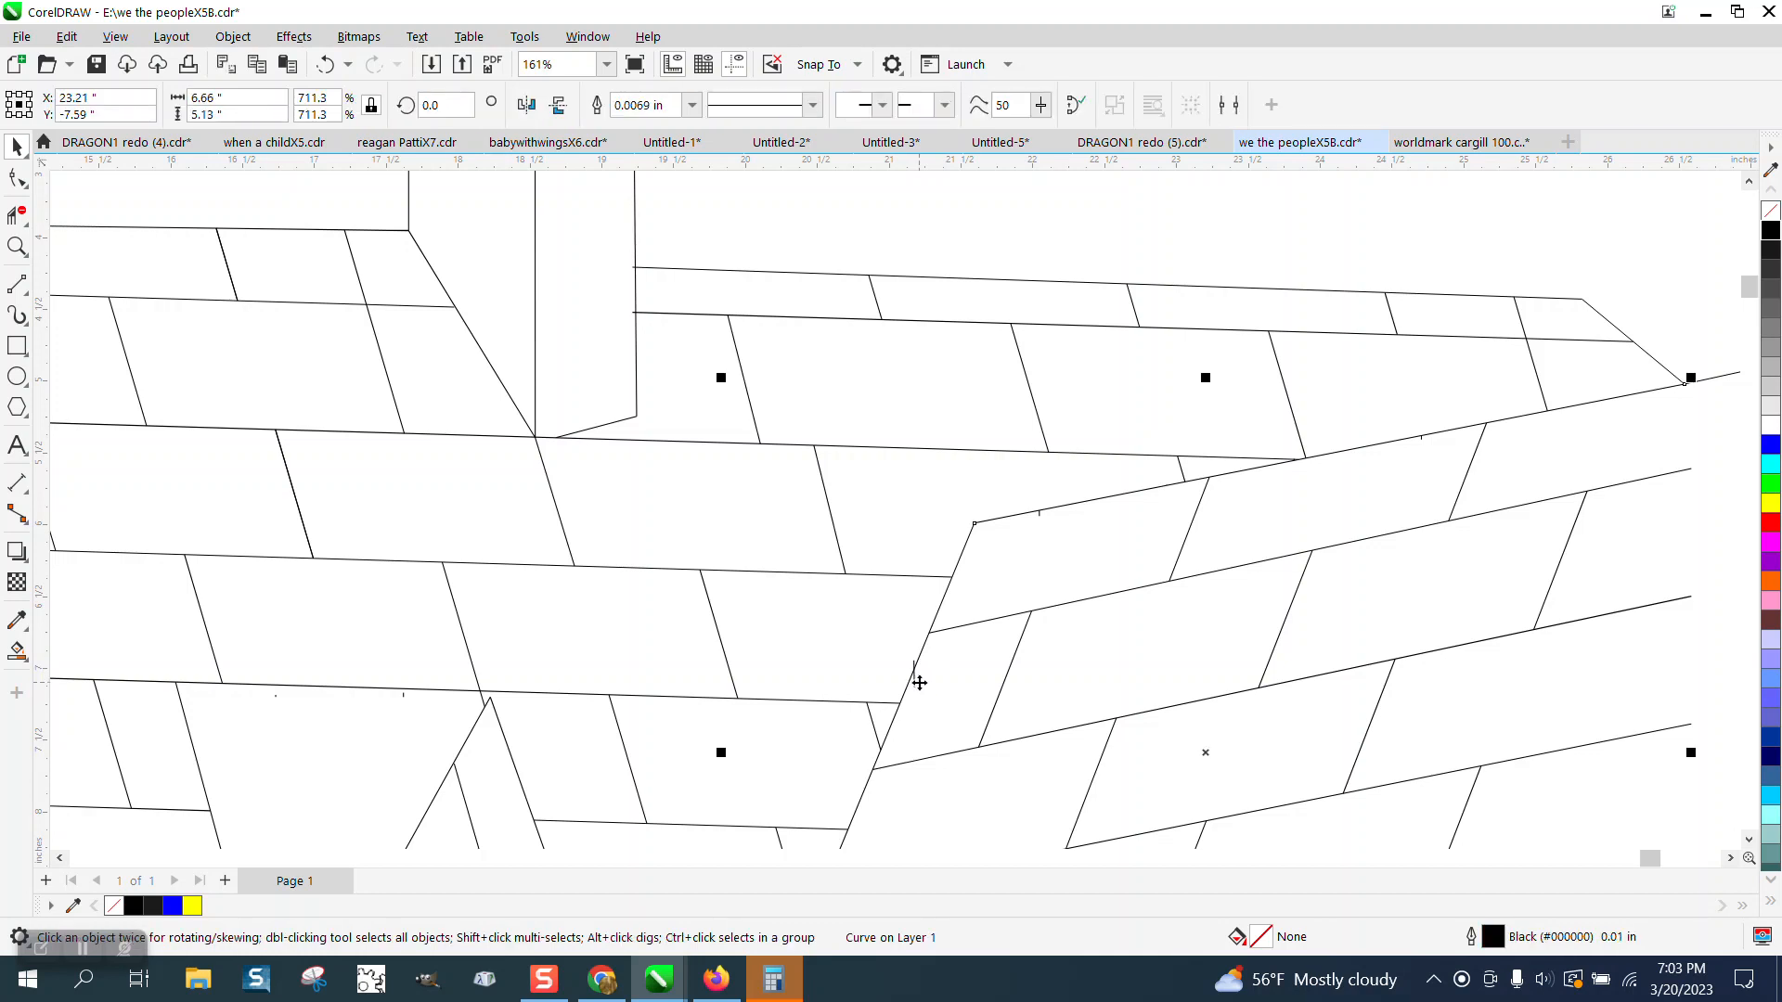
left_click(915, 683)
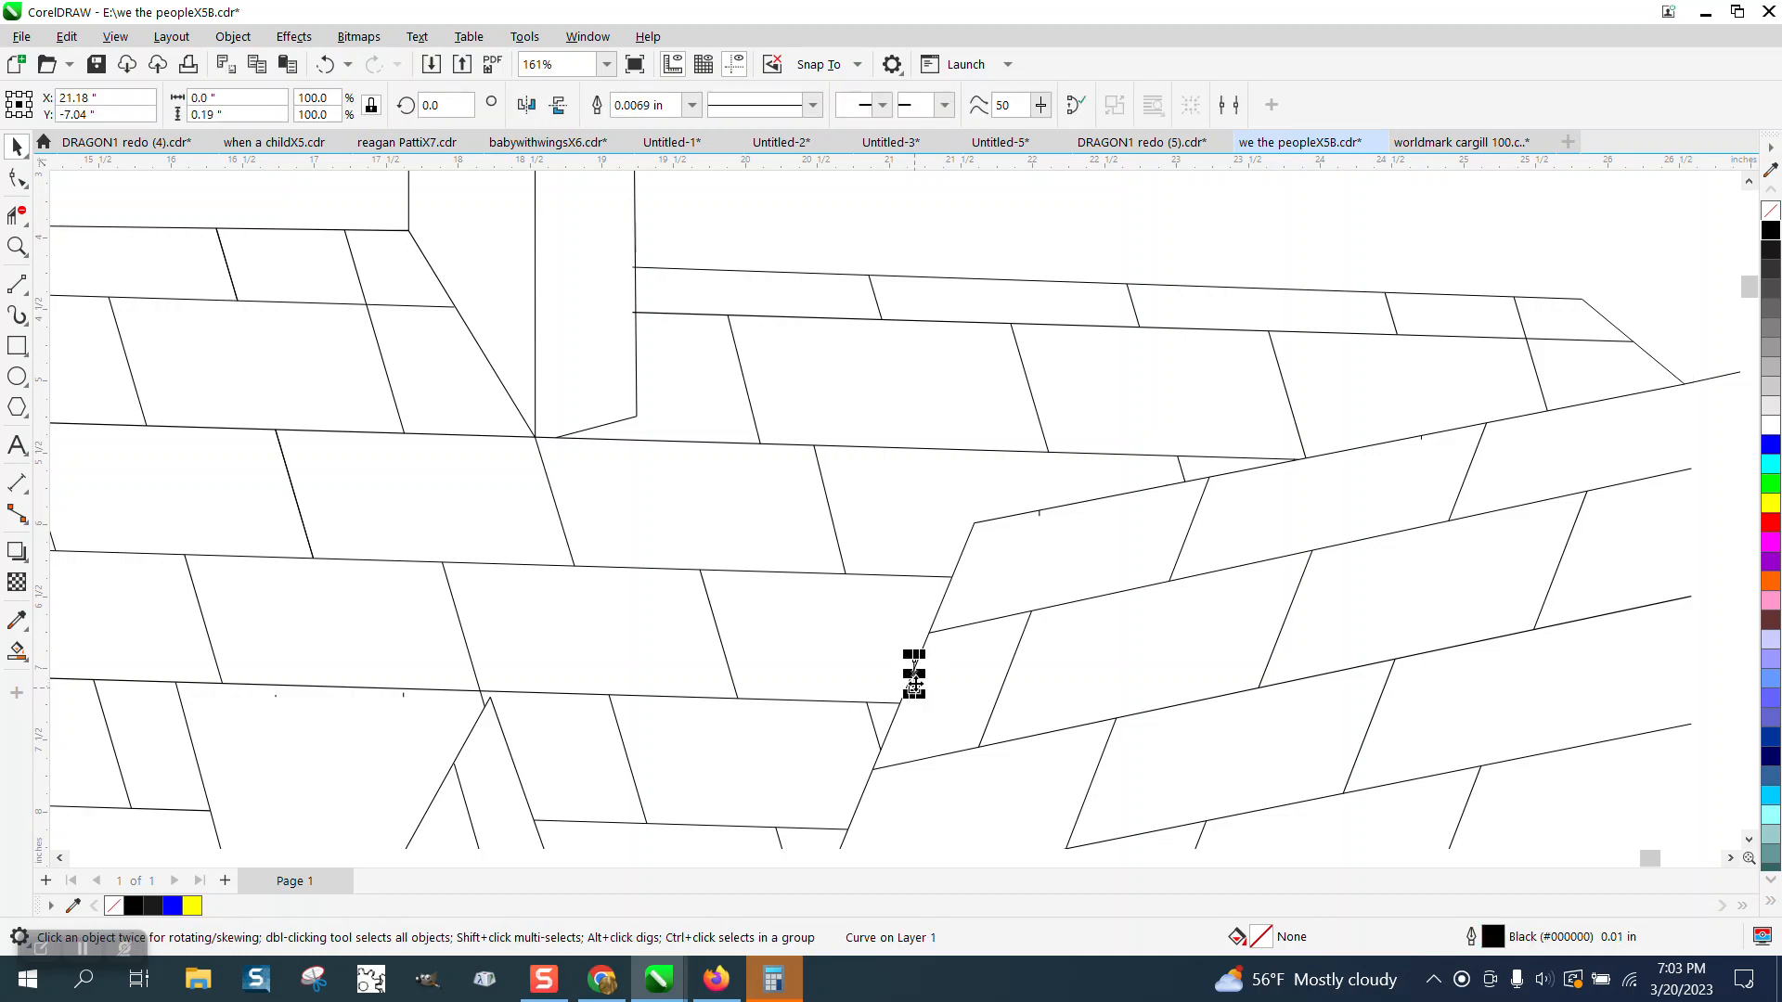
left_click(887, 516)
scroll(919, 483, "down", 5)
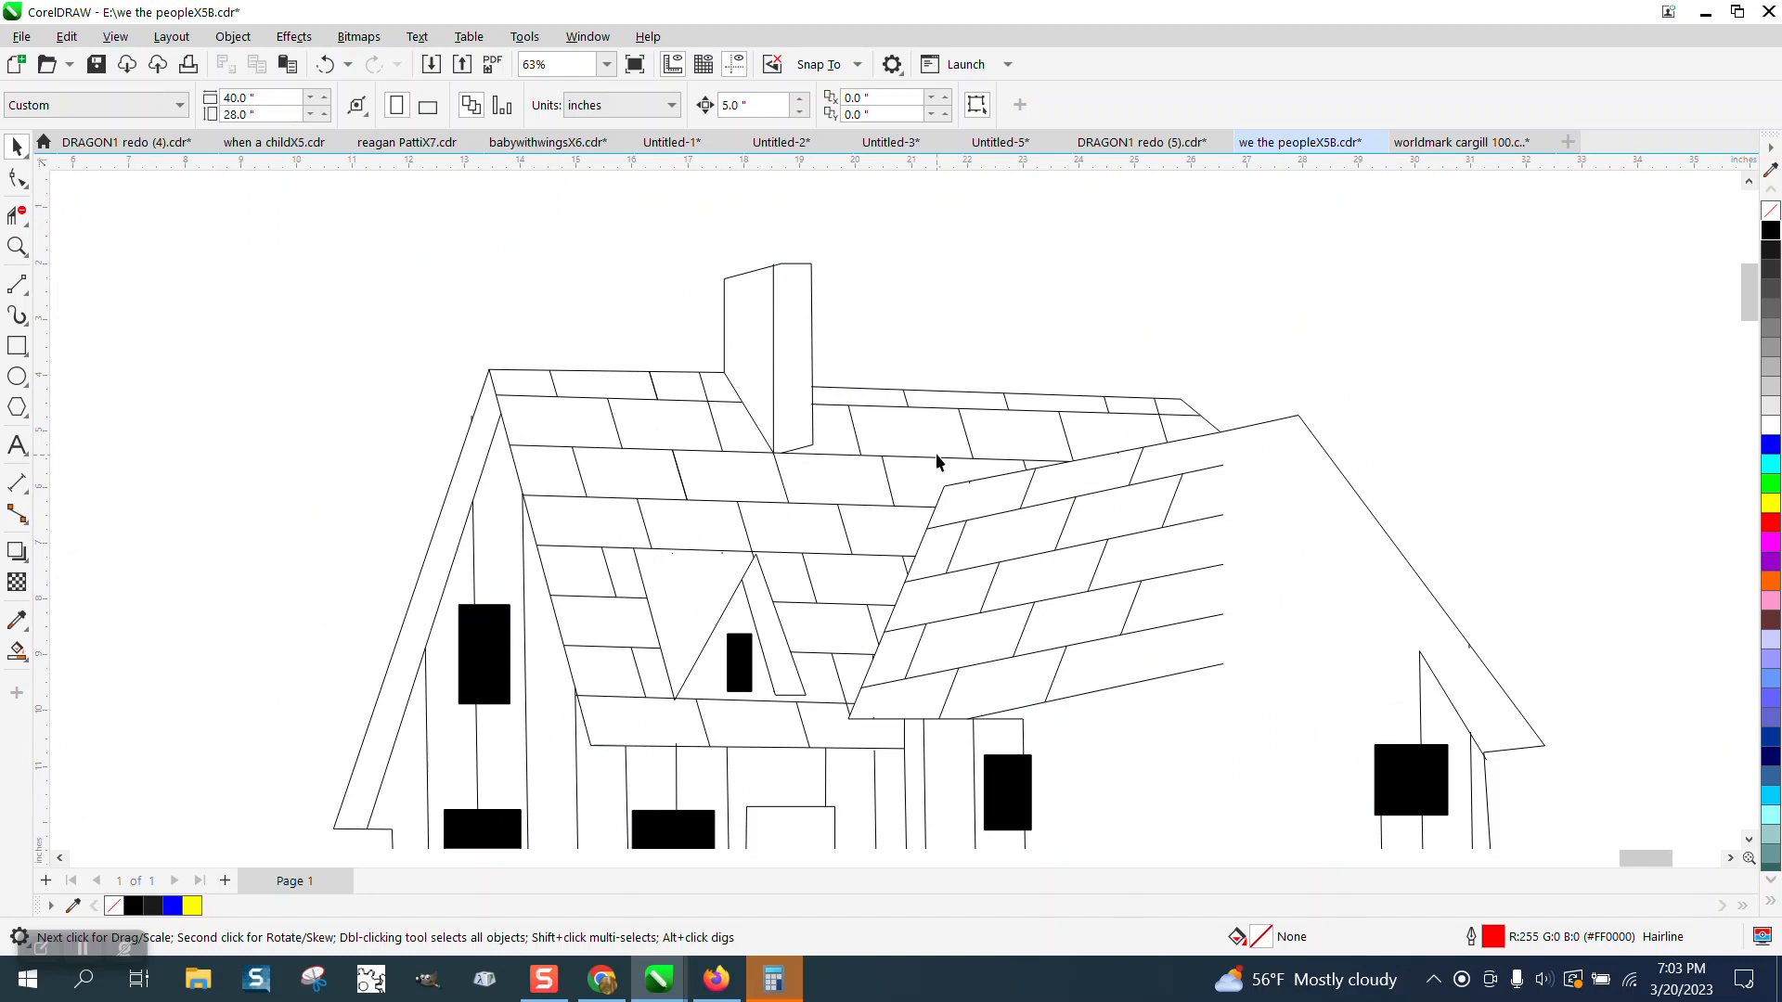
scroll(936, 461, "down", 1)
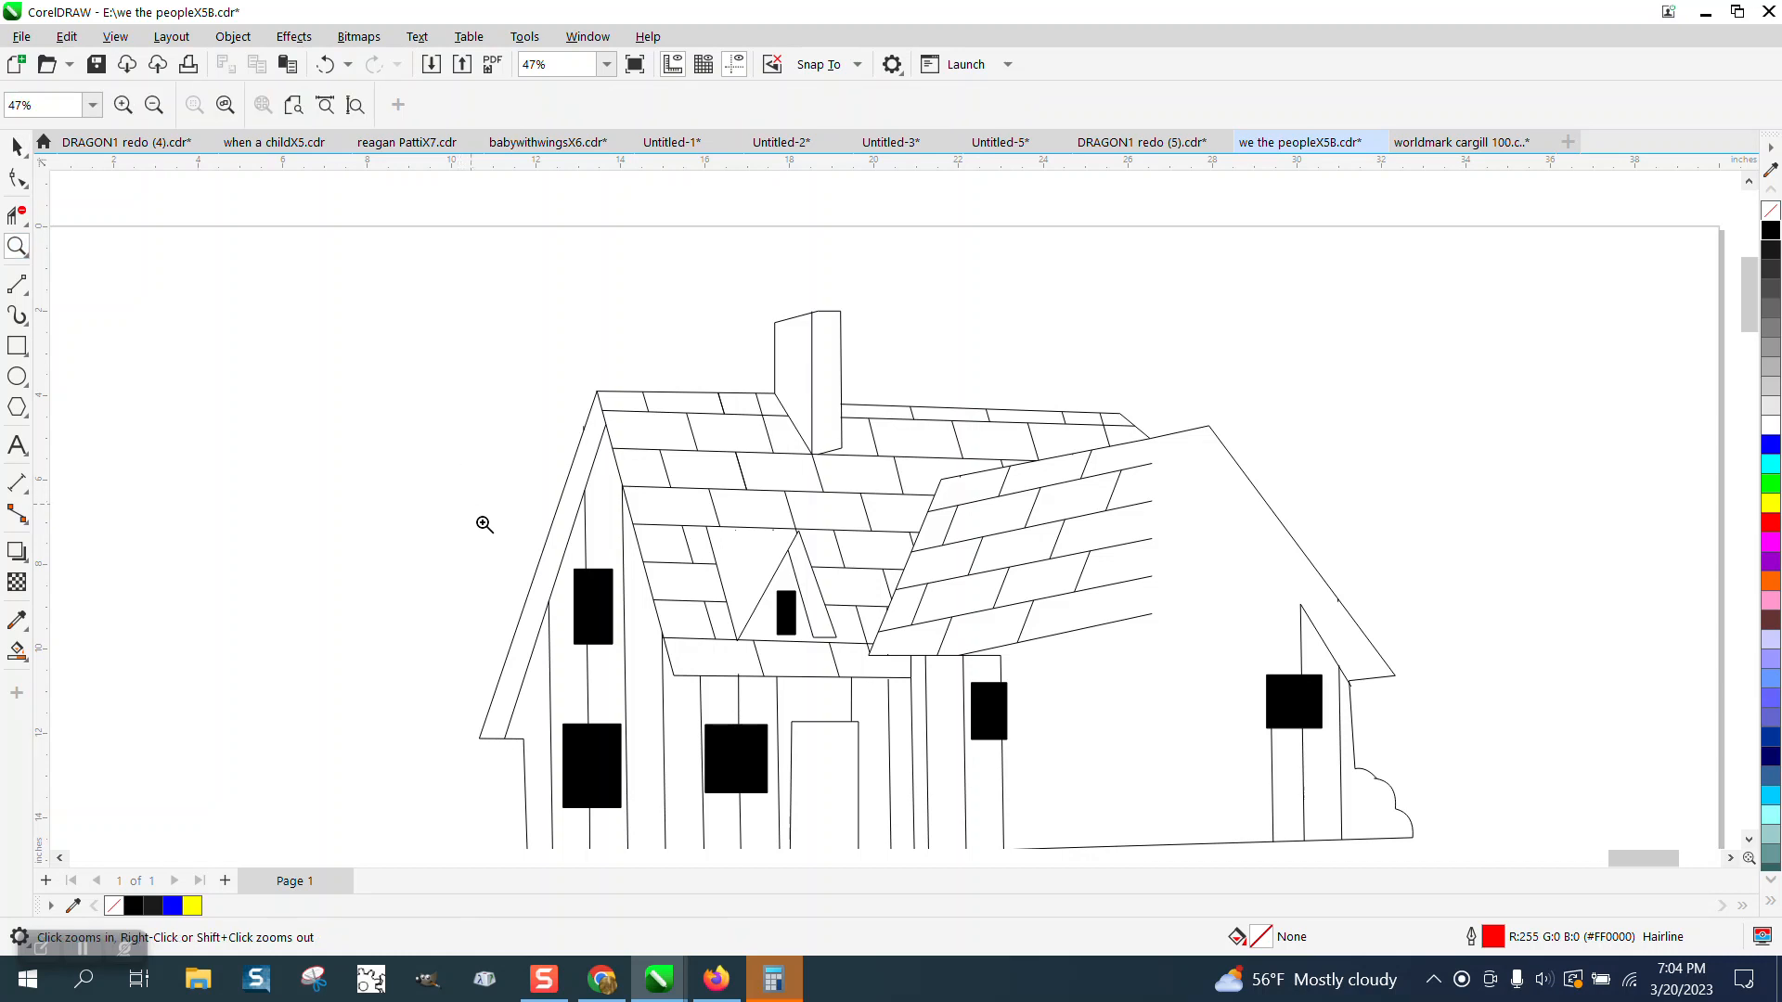
Trim the short overhang of the lower roof line where it crosses the main roof's slanted left edge, using Virtual Segment Delete
left_click_drag(482, 521, 989, 725)
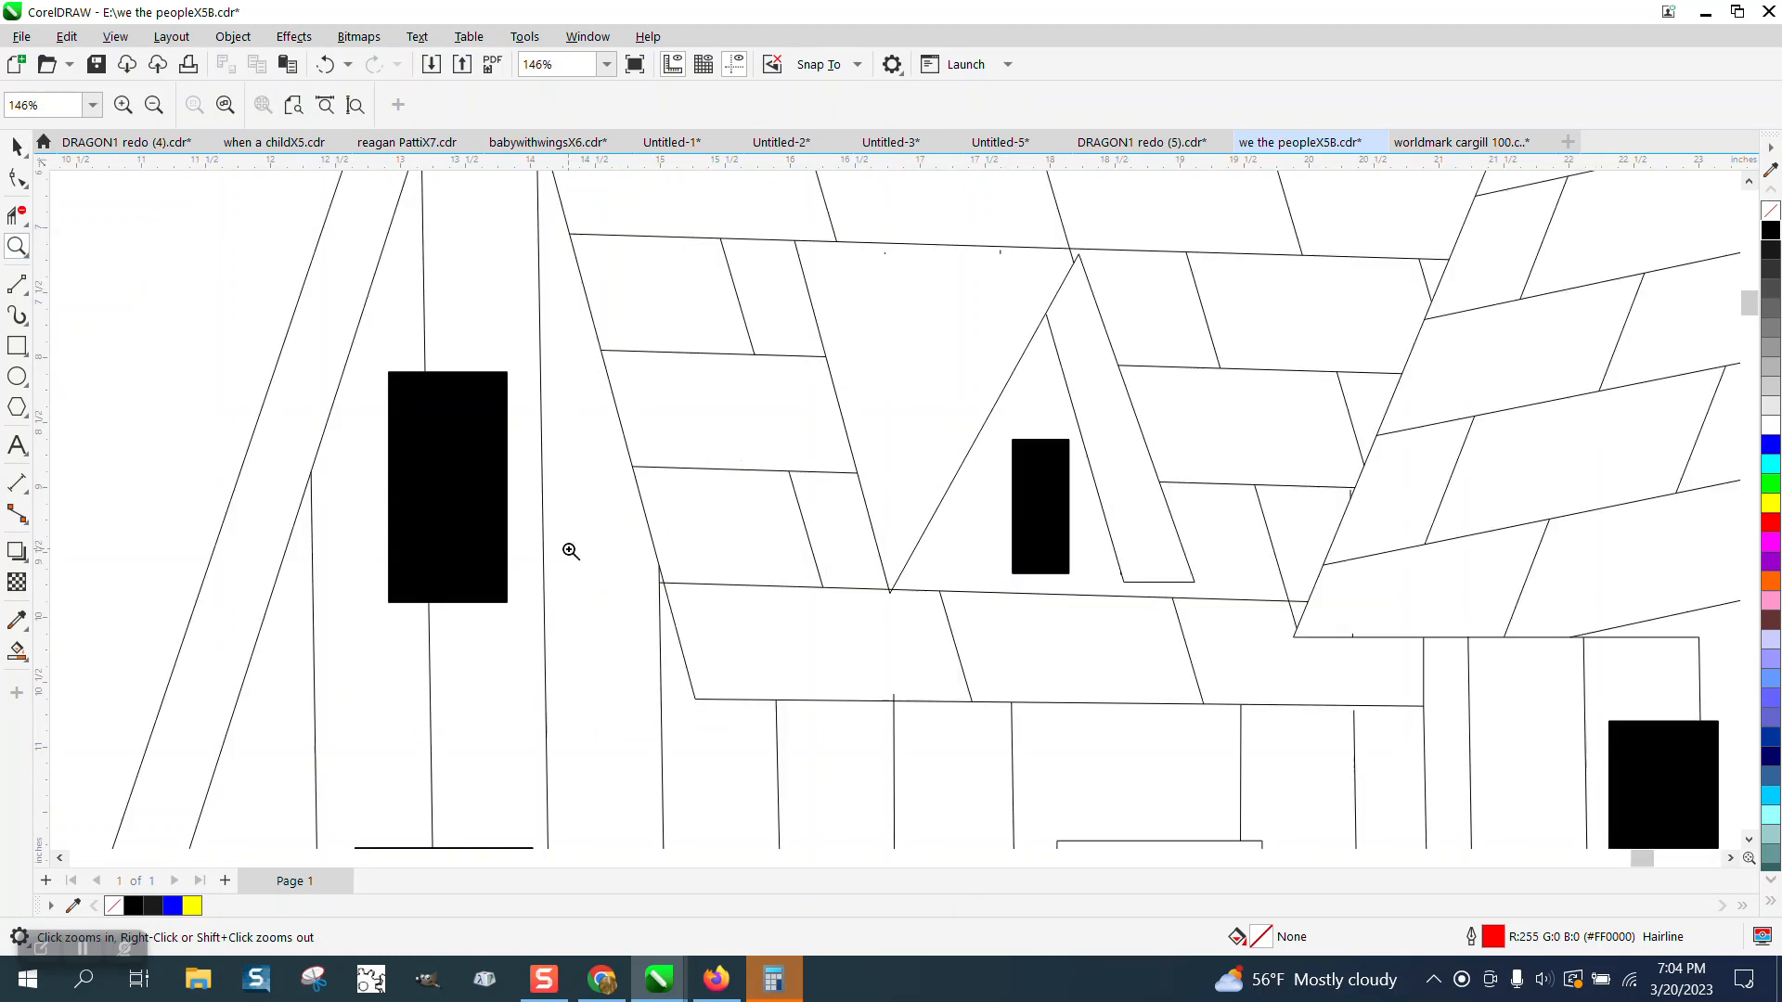
left_click_drag(622, 533, 764, 627)
left_click(16, 215)
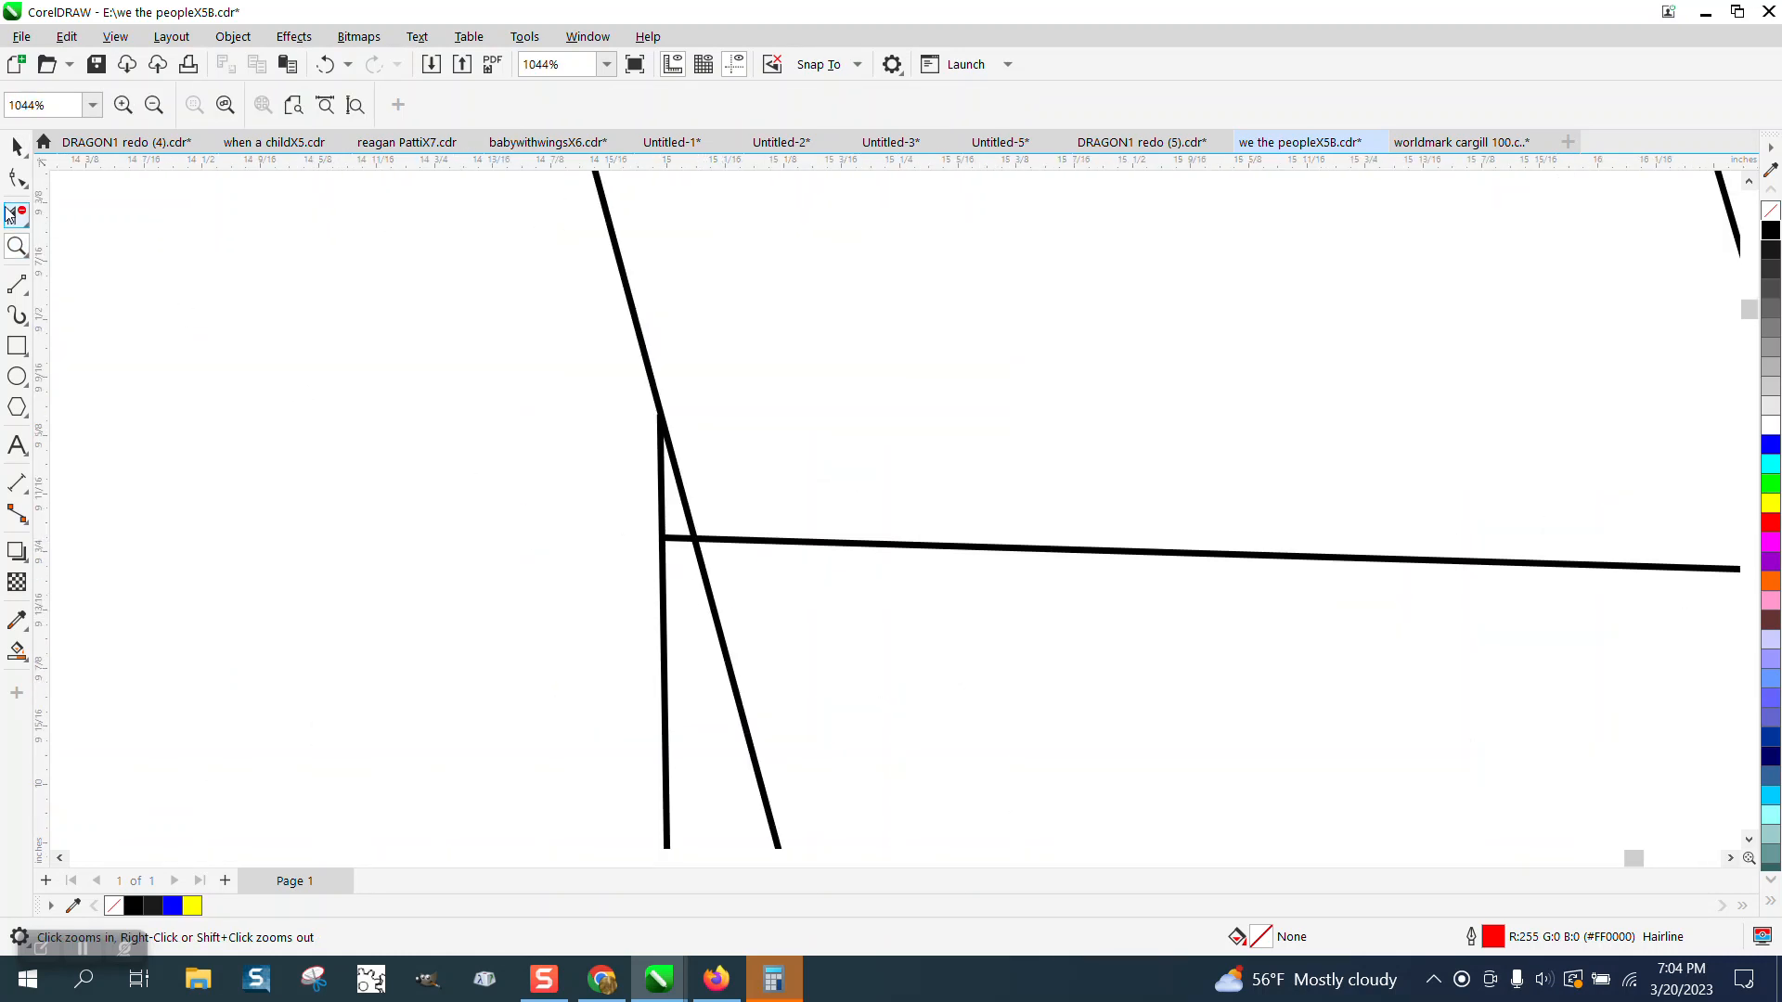
left_click(680, 543)
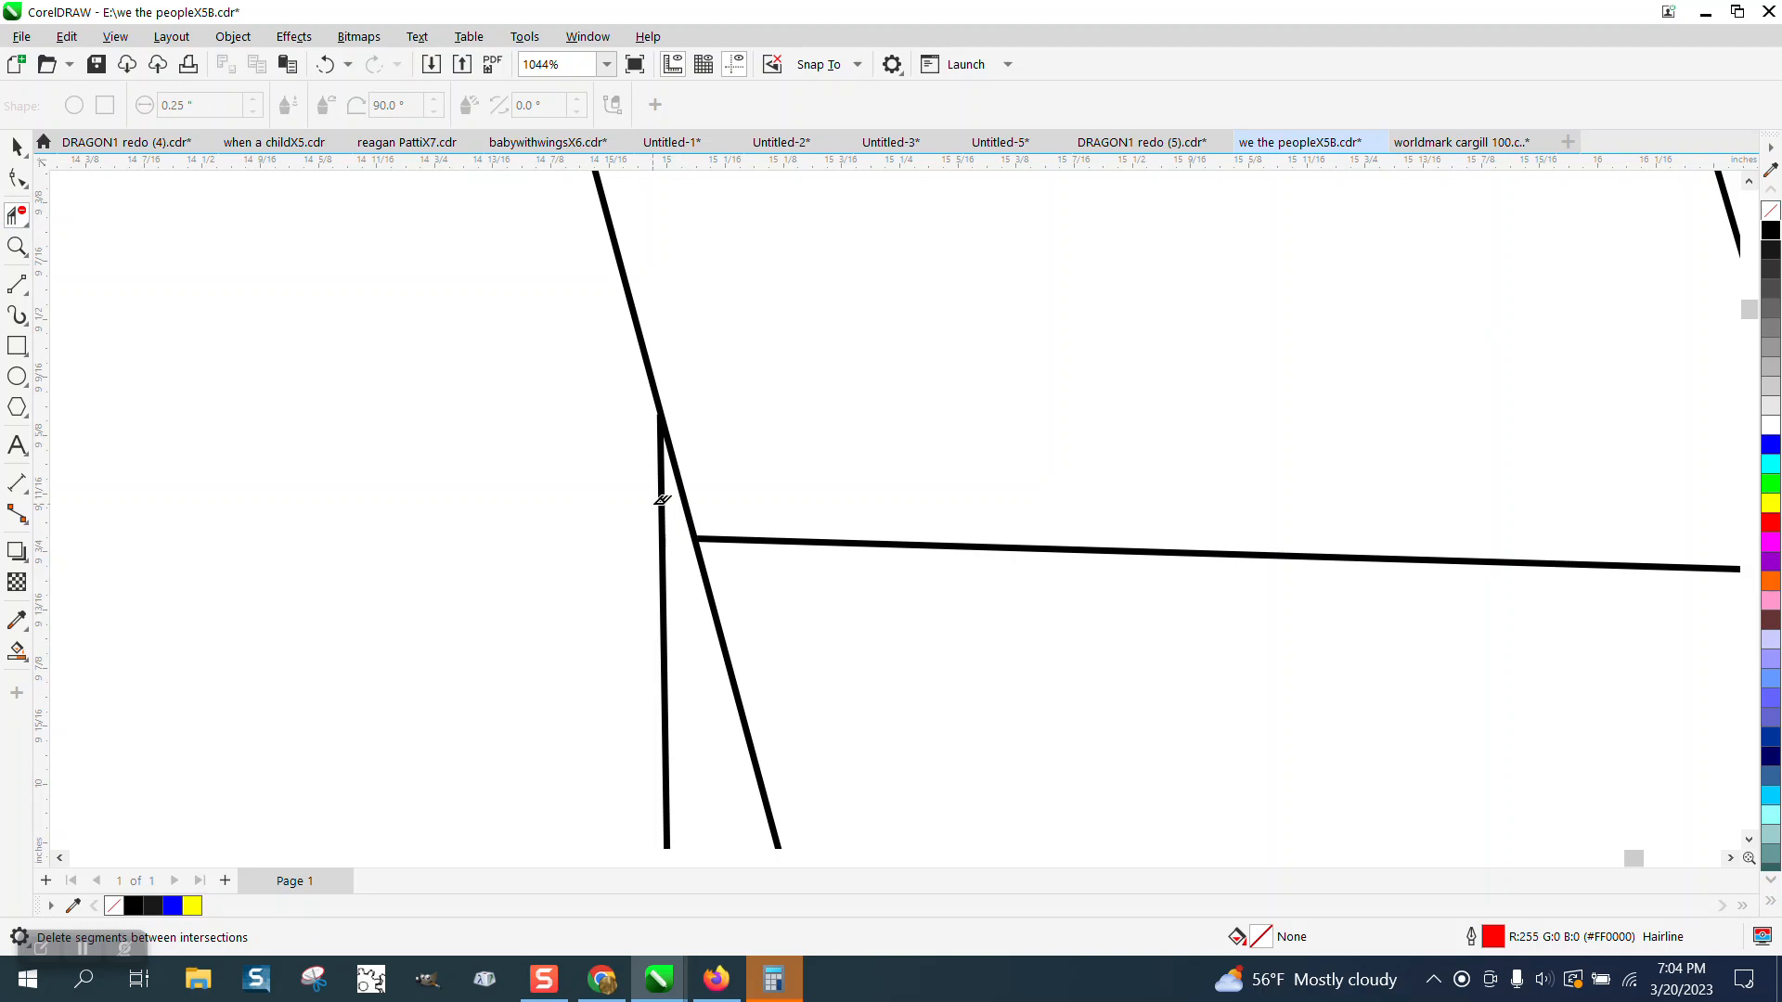
Add perspective to the upper-left black window and move its two left corners inward so the left side is shorter
scroll(664, 474, "down", 4)
scroll(836, 510, "down", 1)
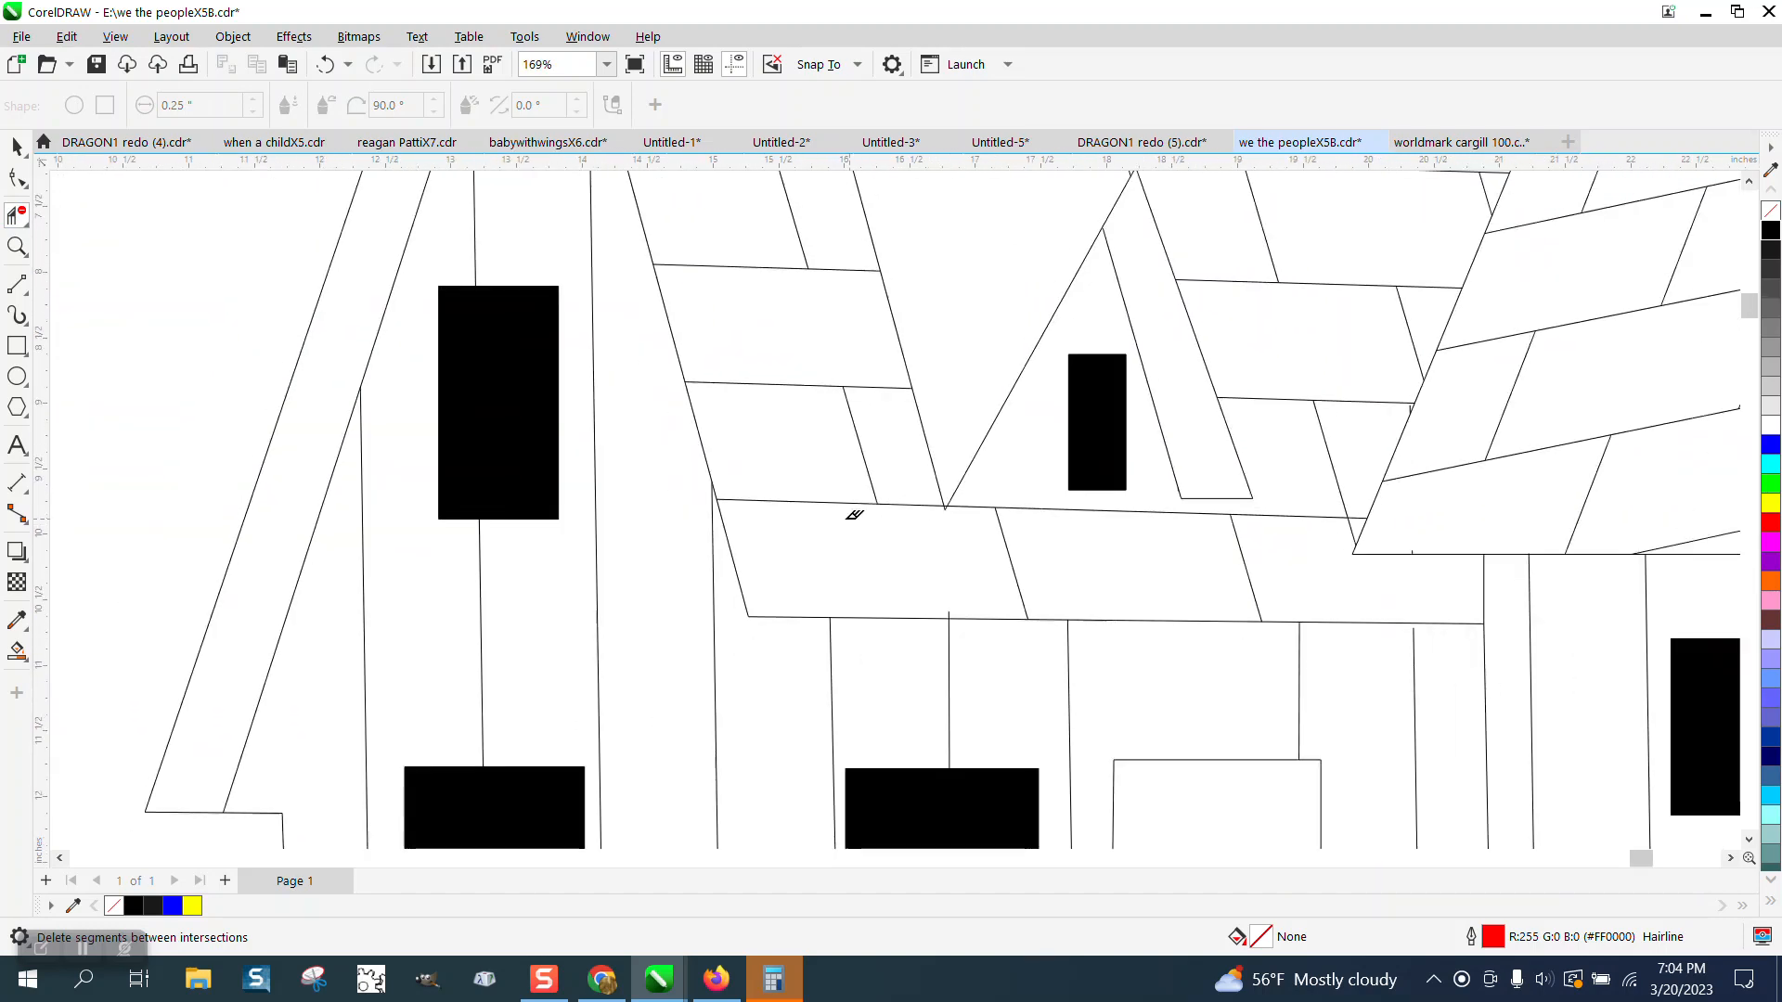
left_click(16, 147)
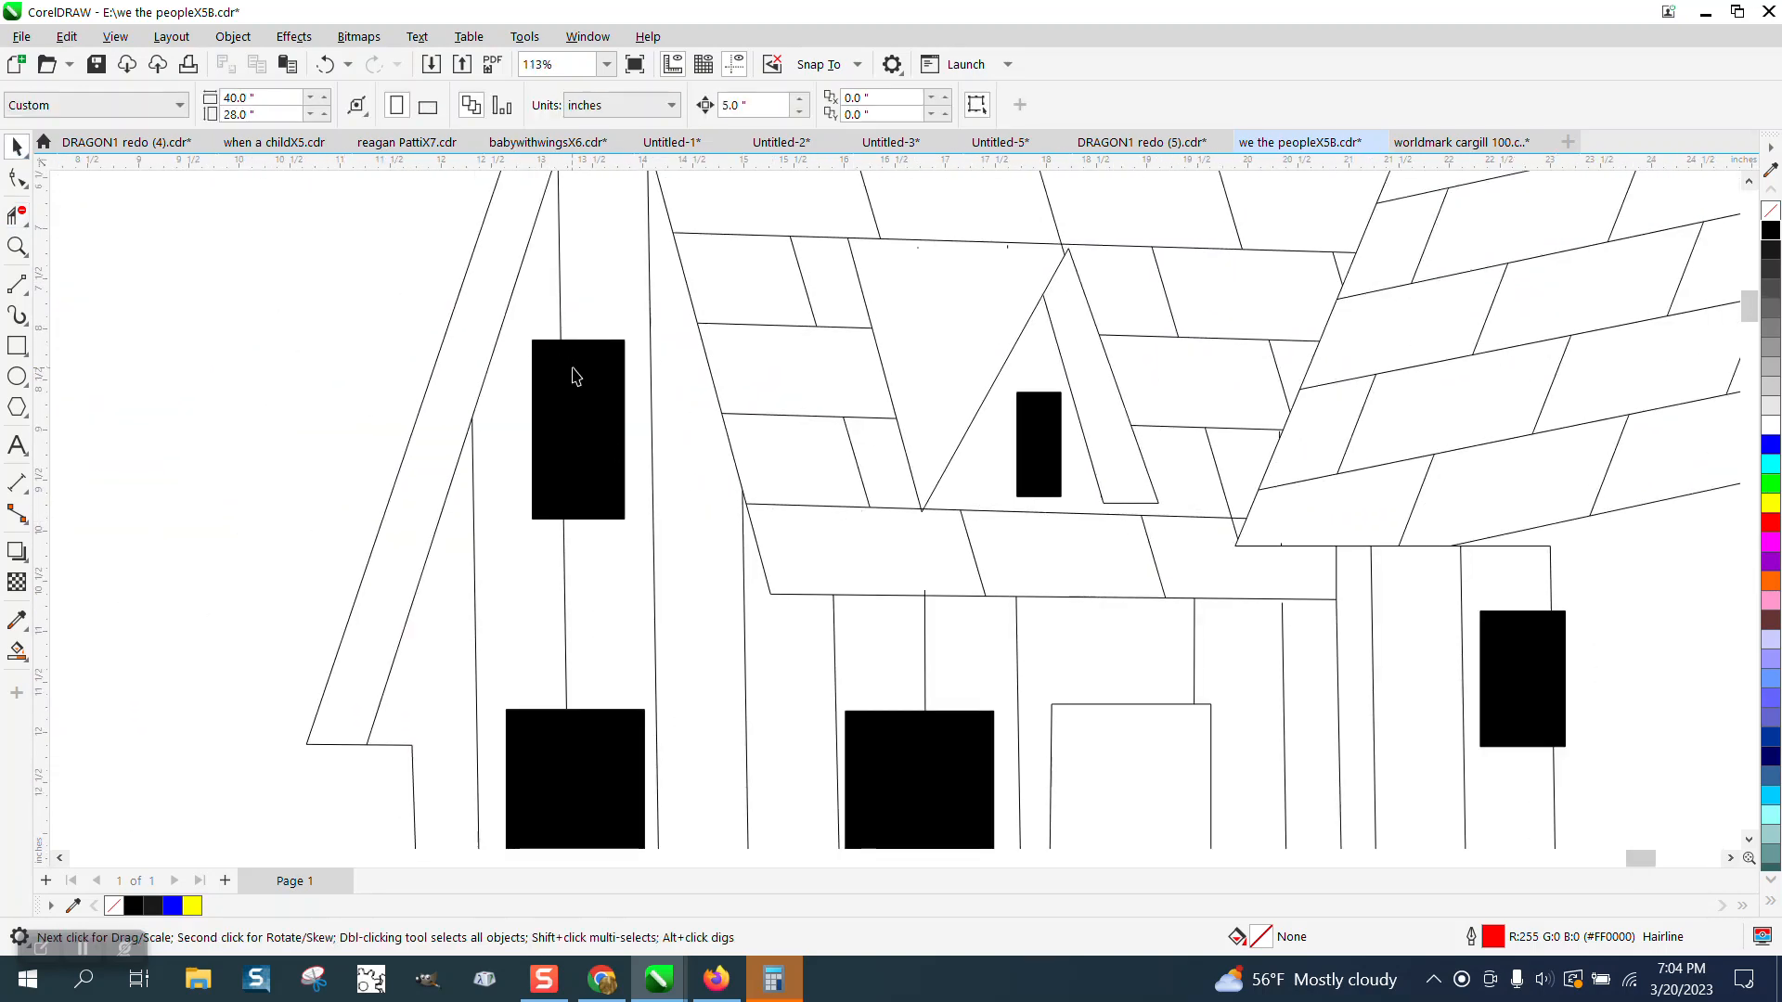
left_click(605, 395)
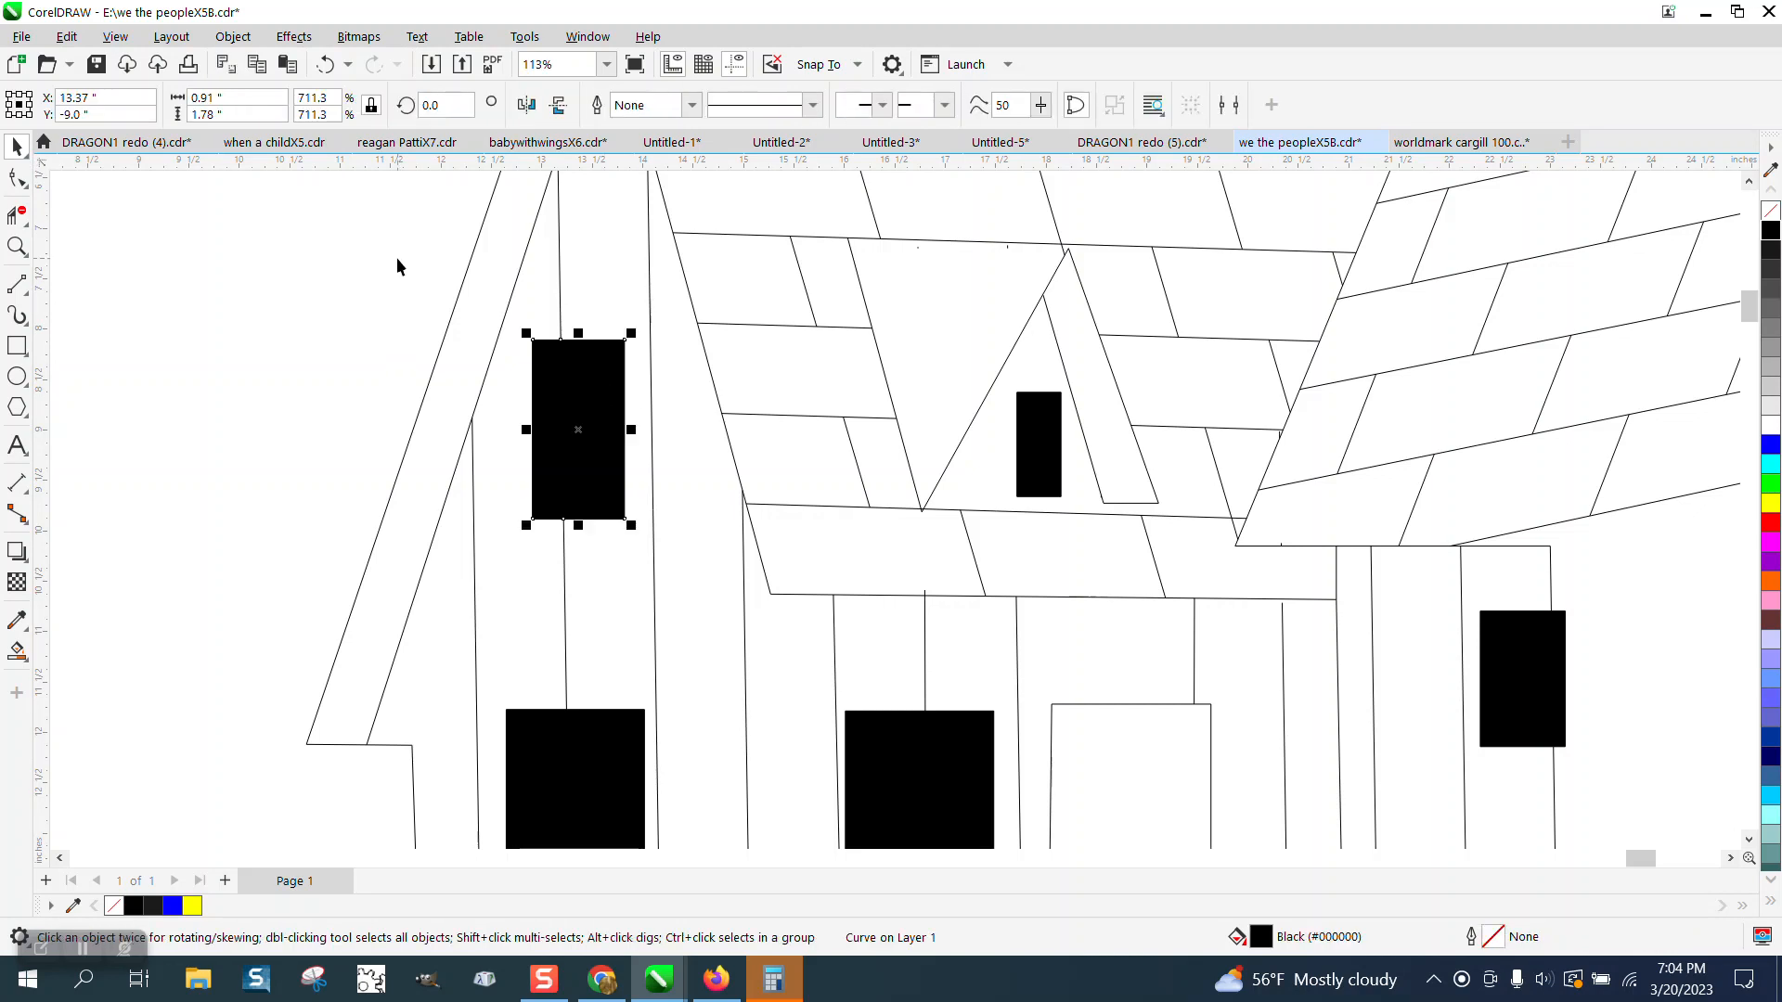
left_click(233, 37)
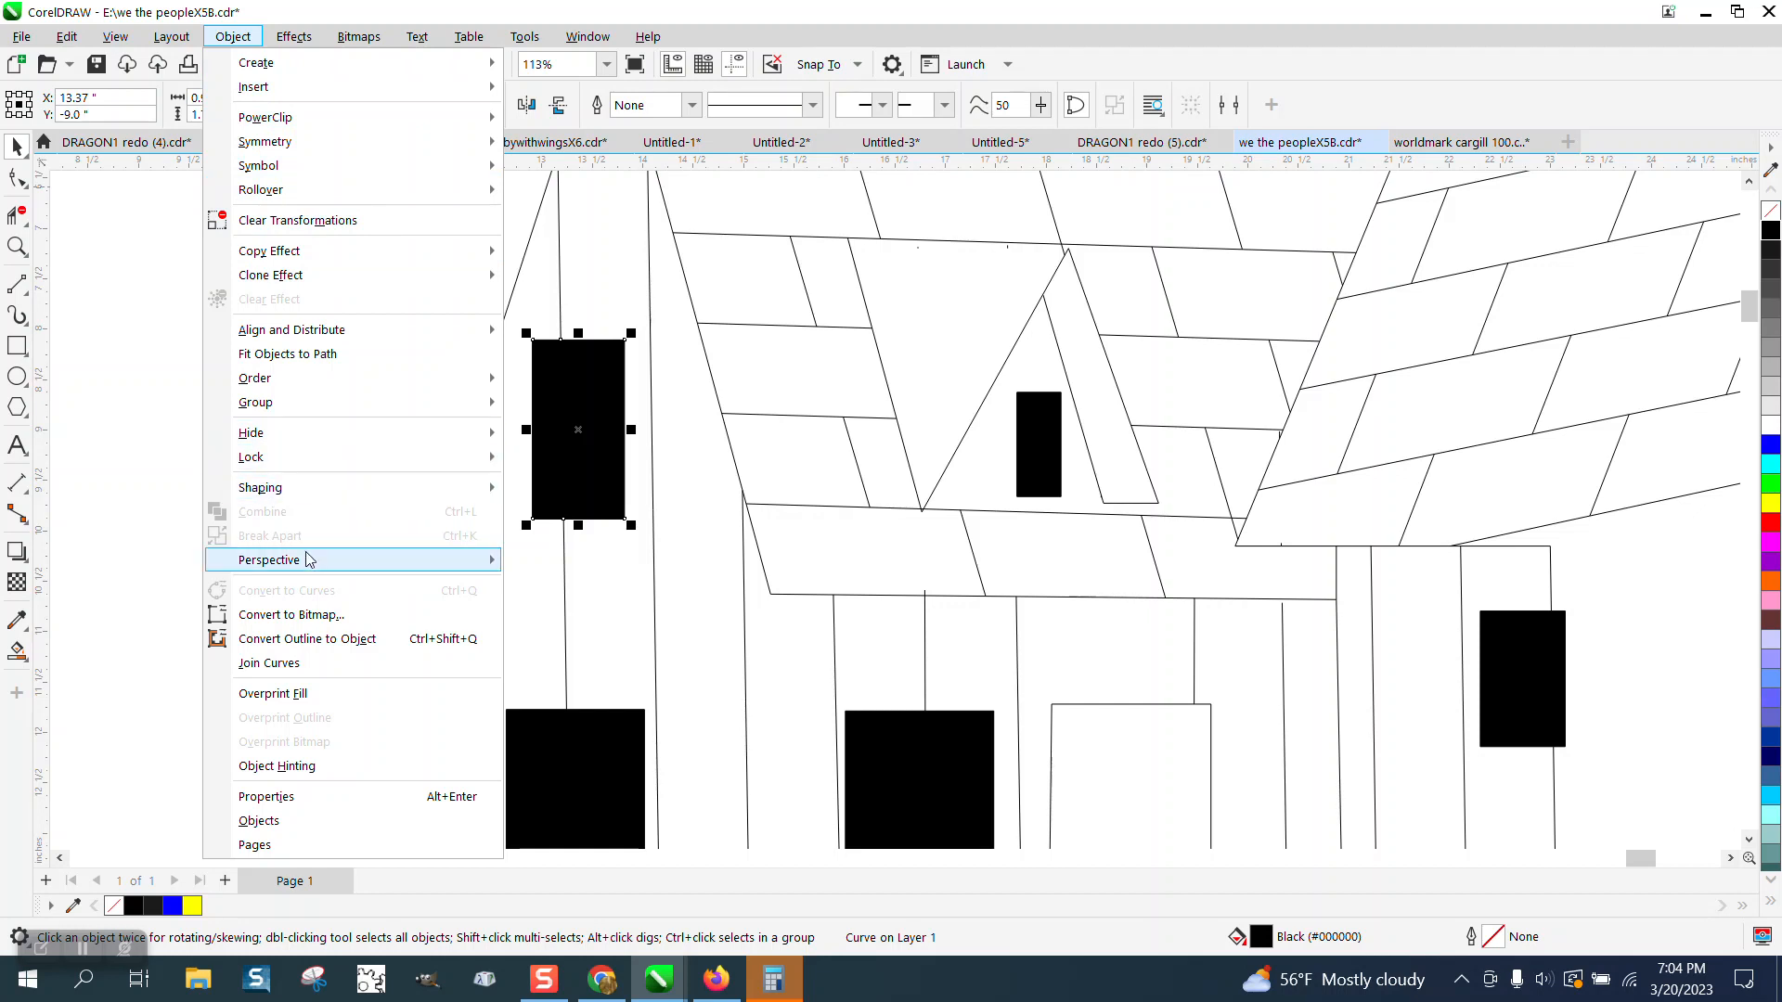
mouse_move(307, 564)
left_click(544, 564)
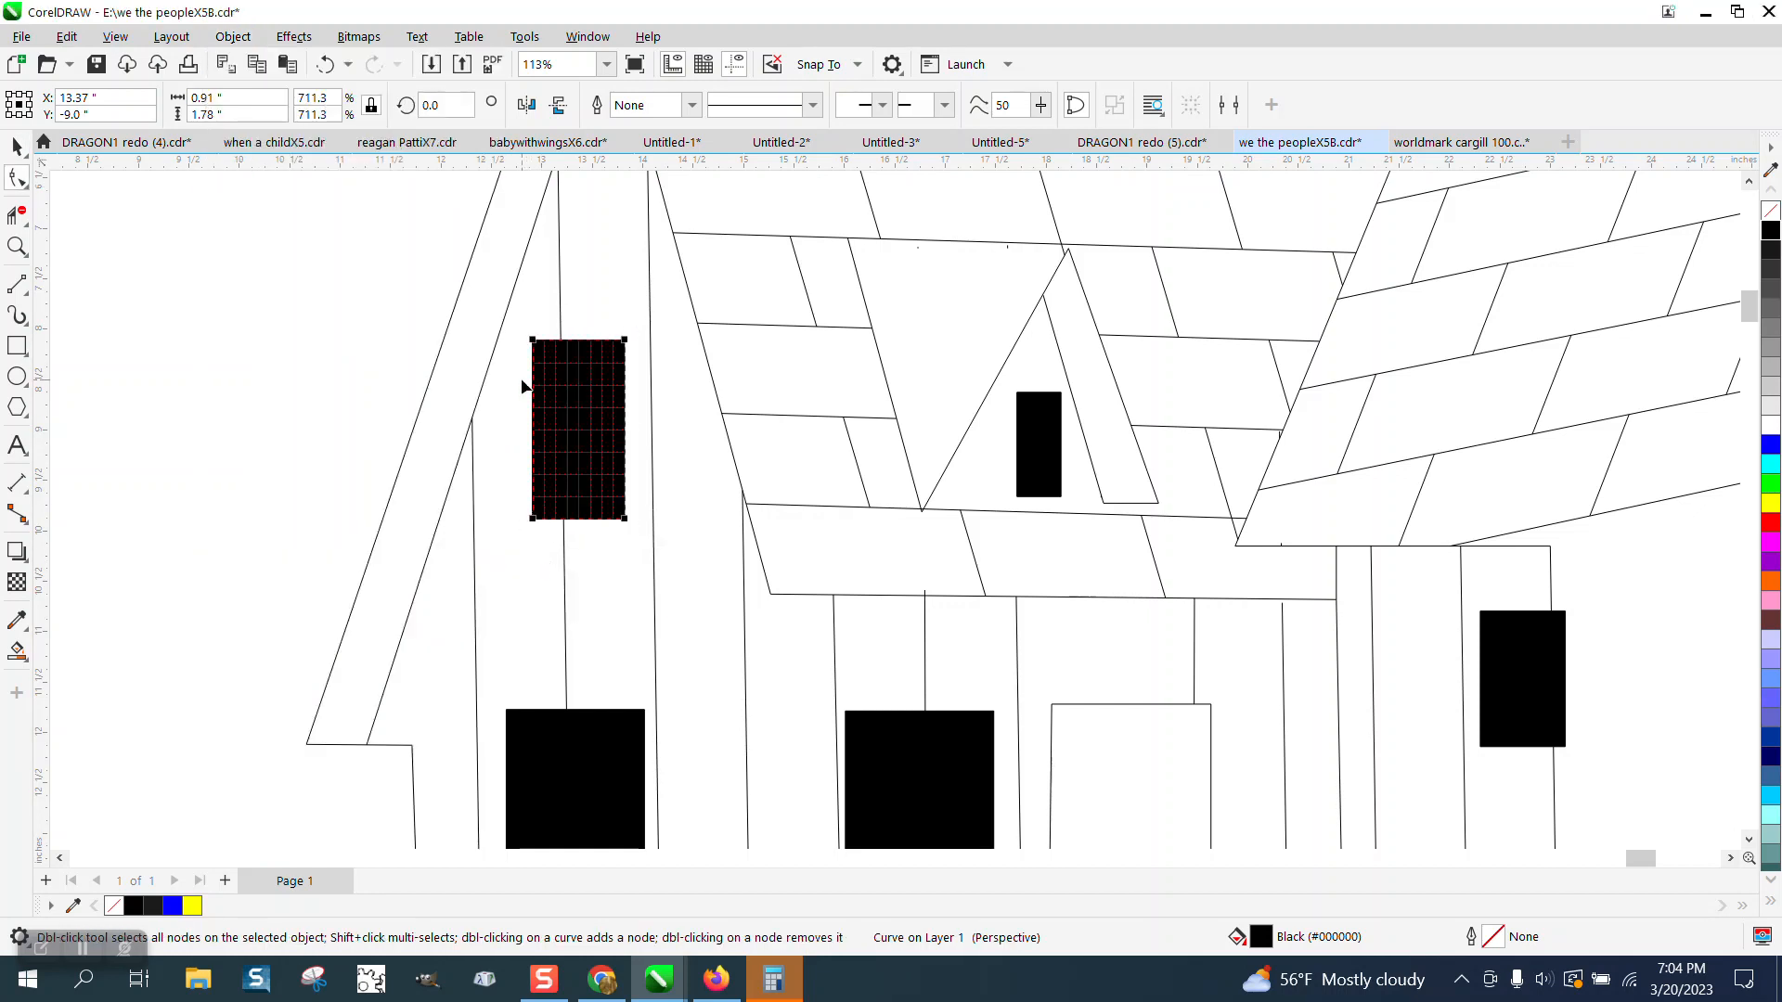
left_click_drag(530, 343, 532, 353)
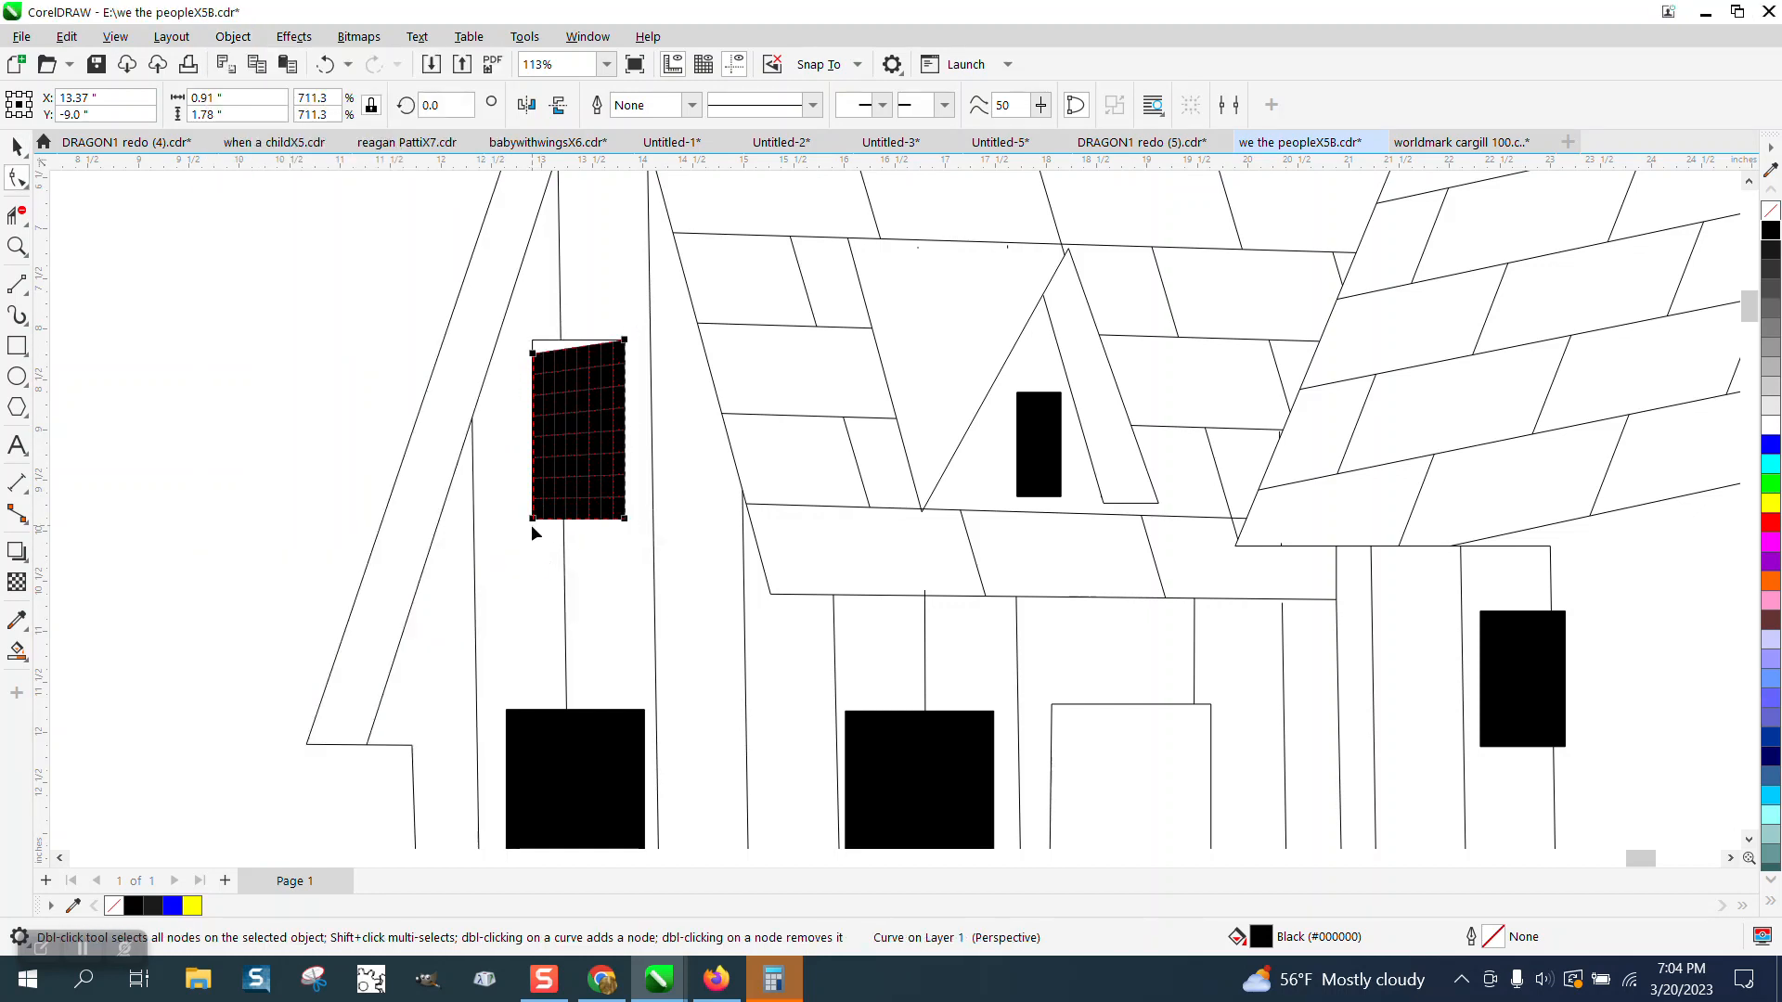
left_click_drag(534, 518, 533, 503)
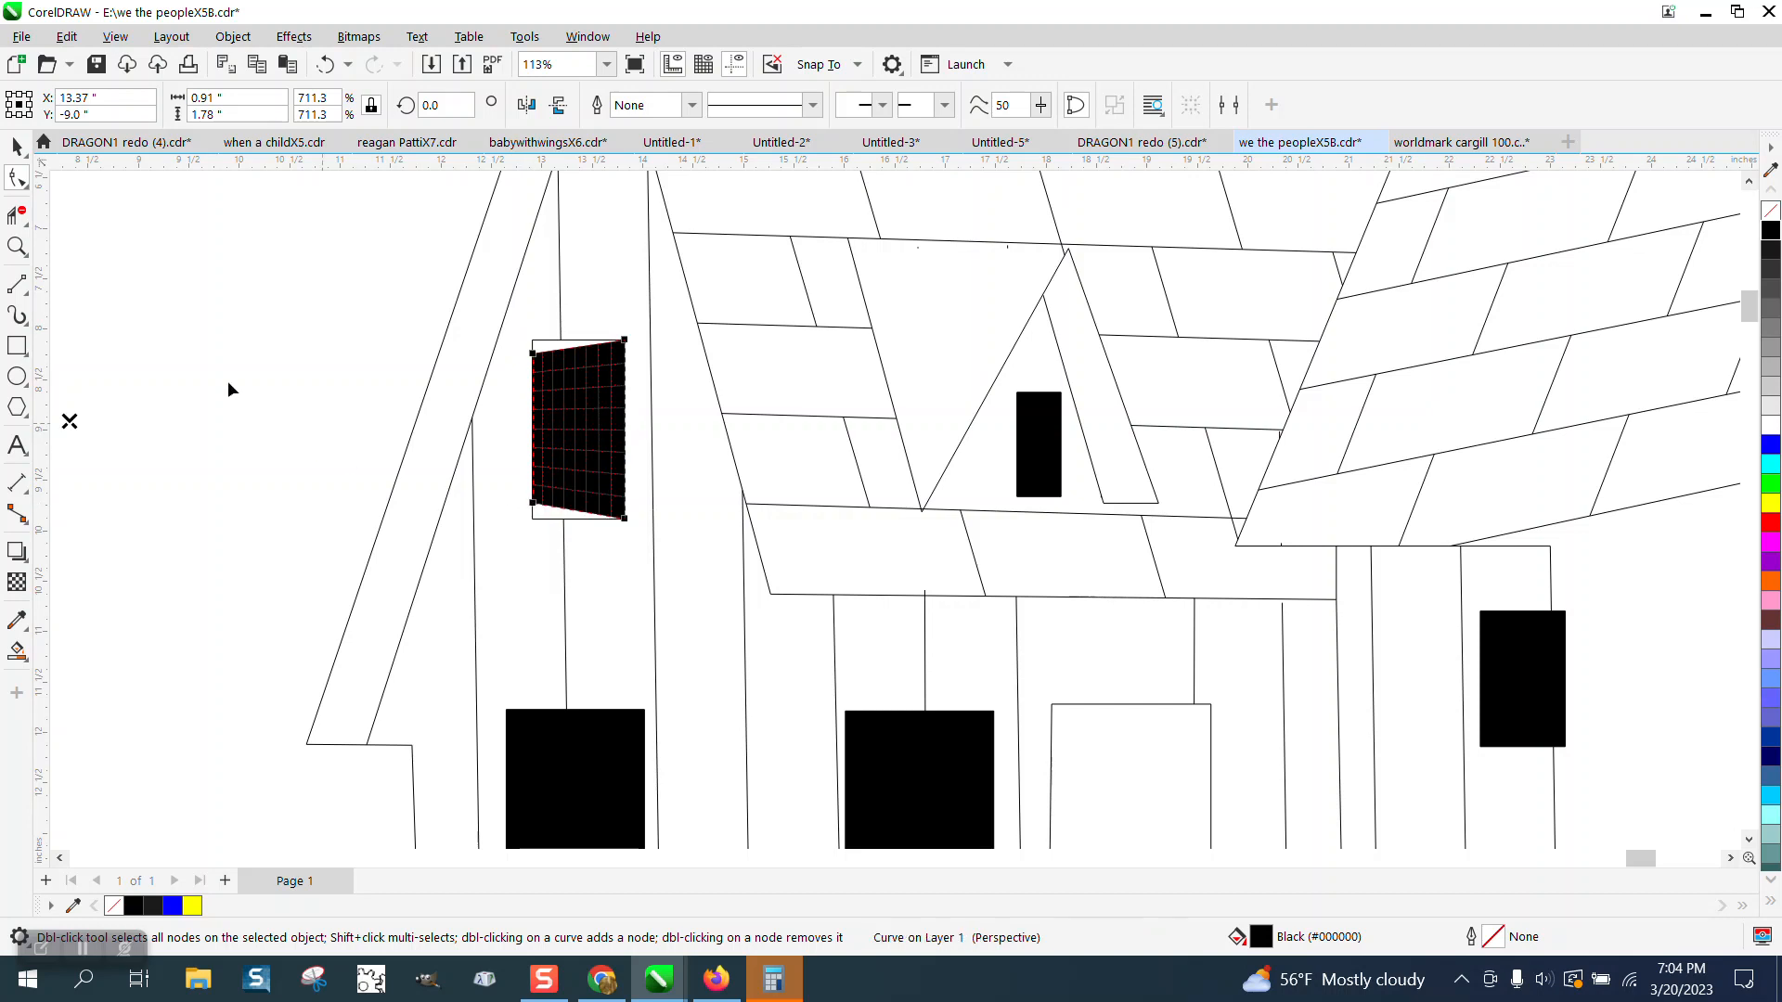
Delete the leftover rectangular outline around the upper-left window
left_click(17, 147)
left_click(76, 208)
left_click(585, 348)
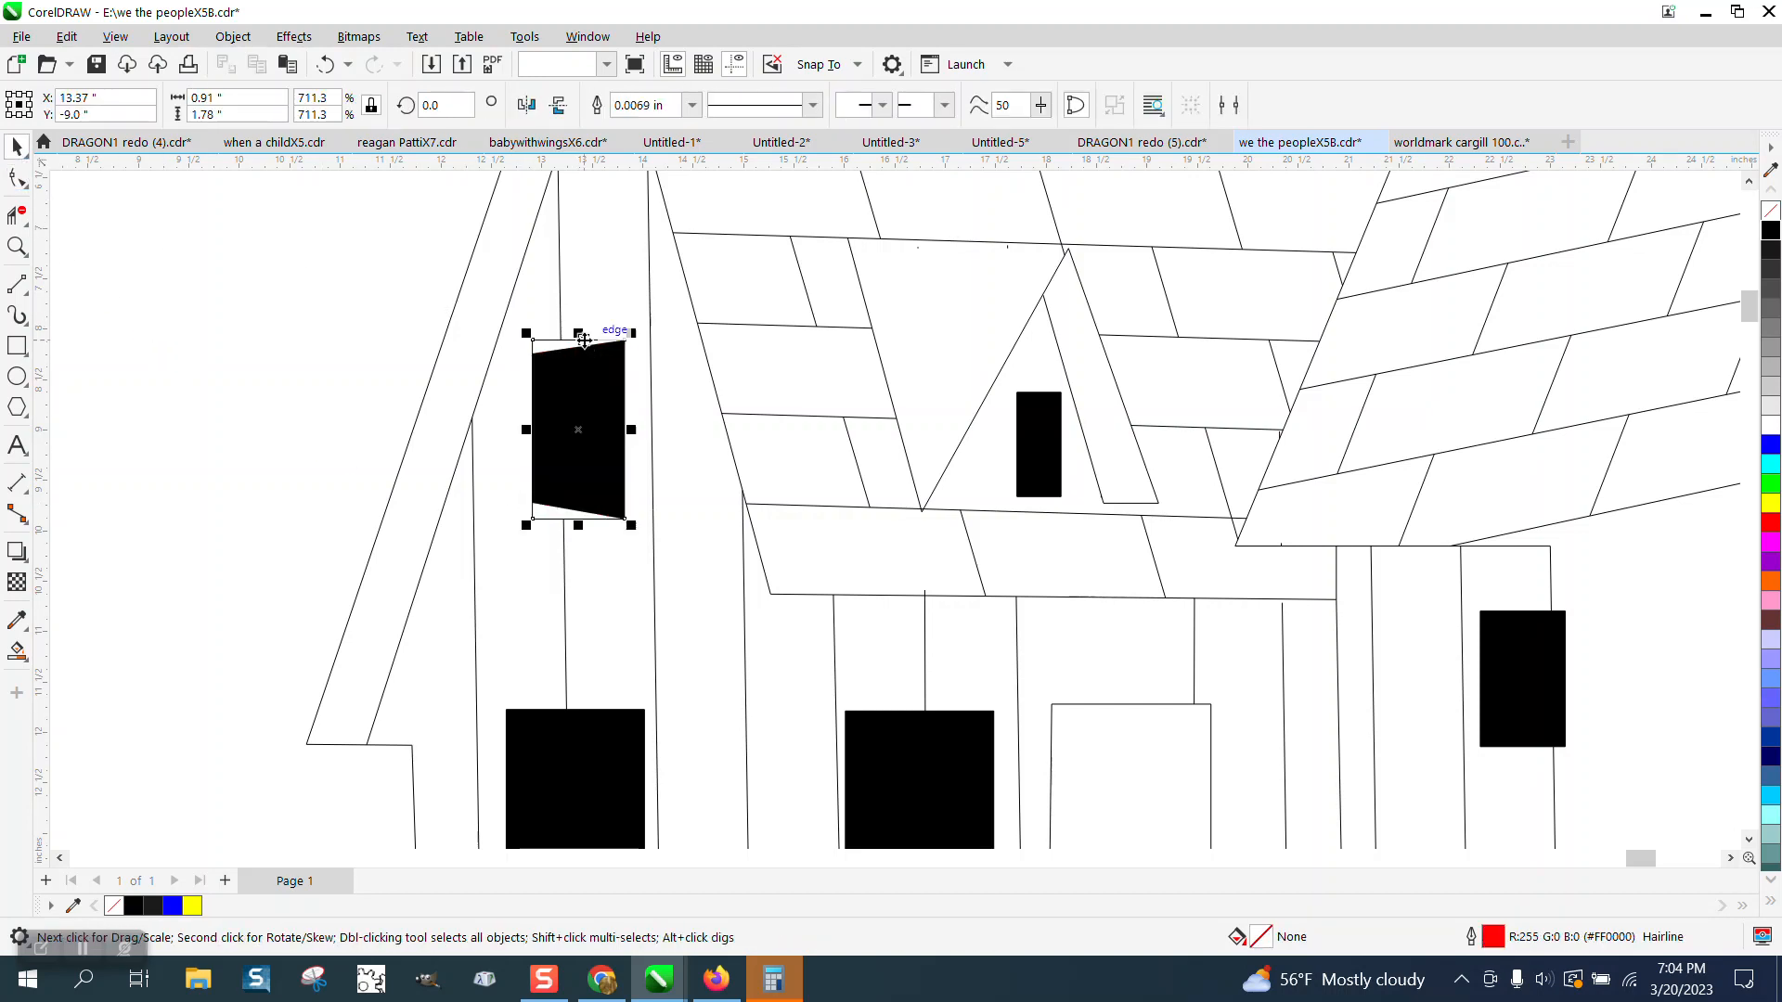
left_click(582, 340)
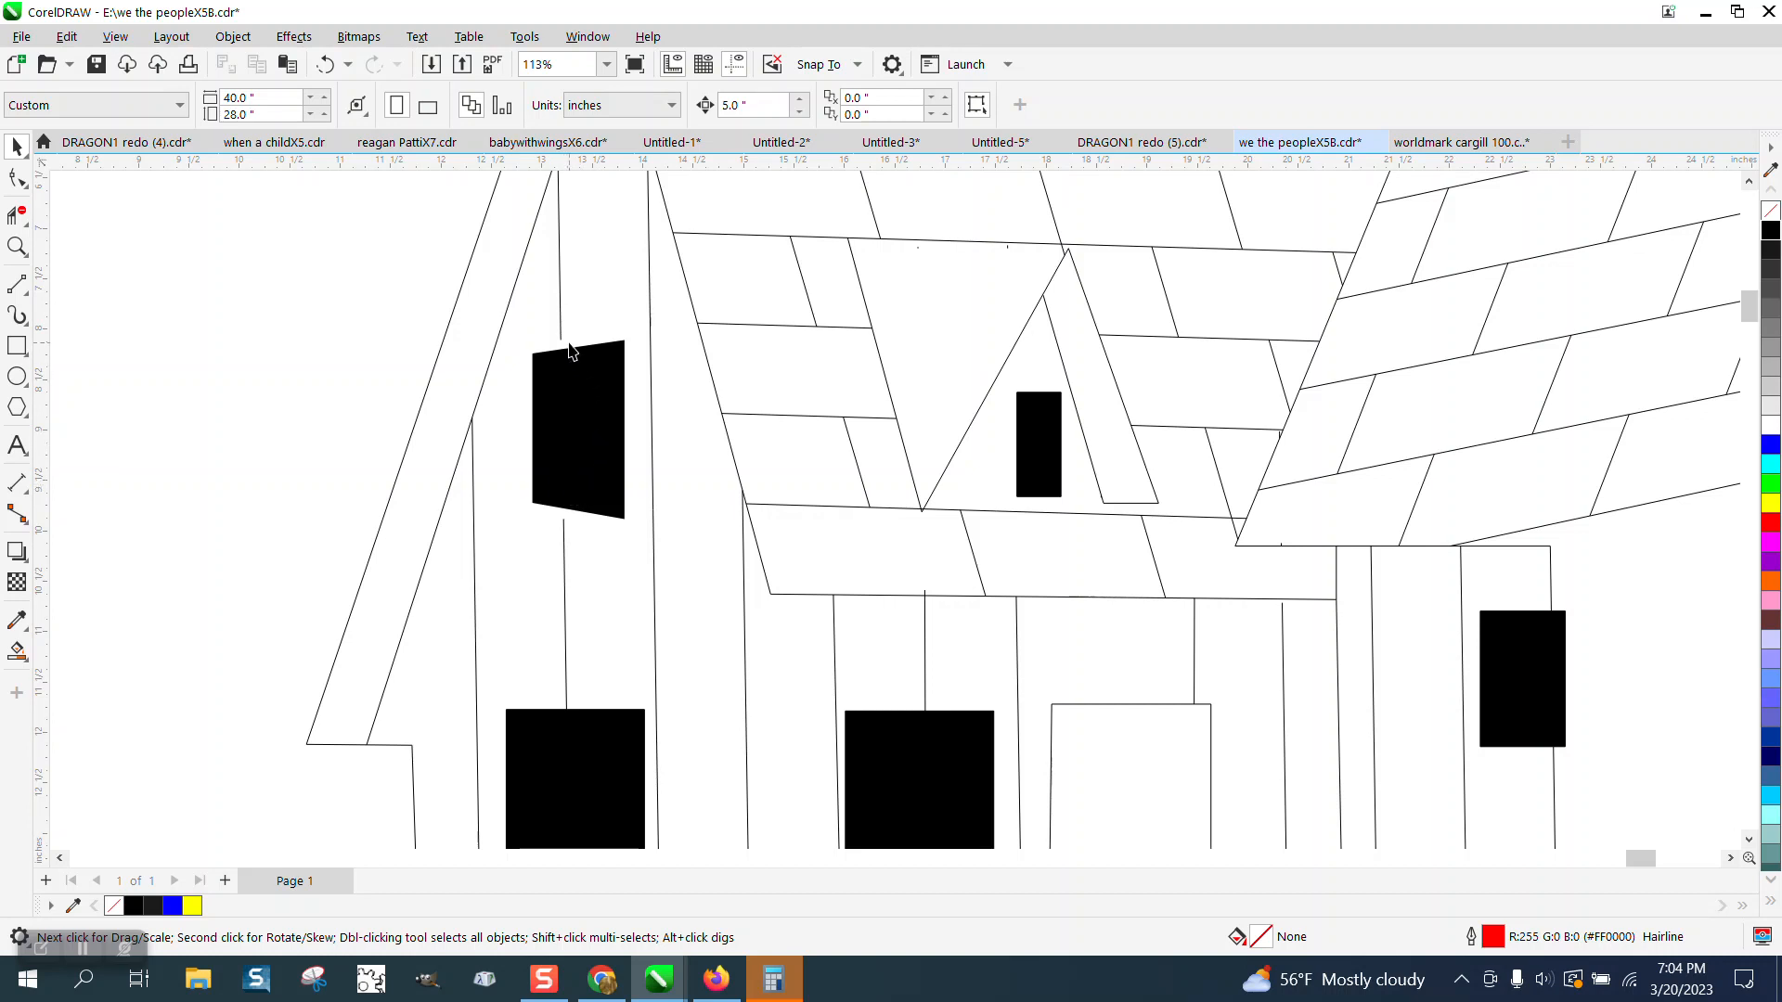
Extend the wall line ends above and below the upper-left window so they reach into the black shape
left_click(19, 178)
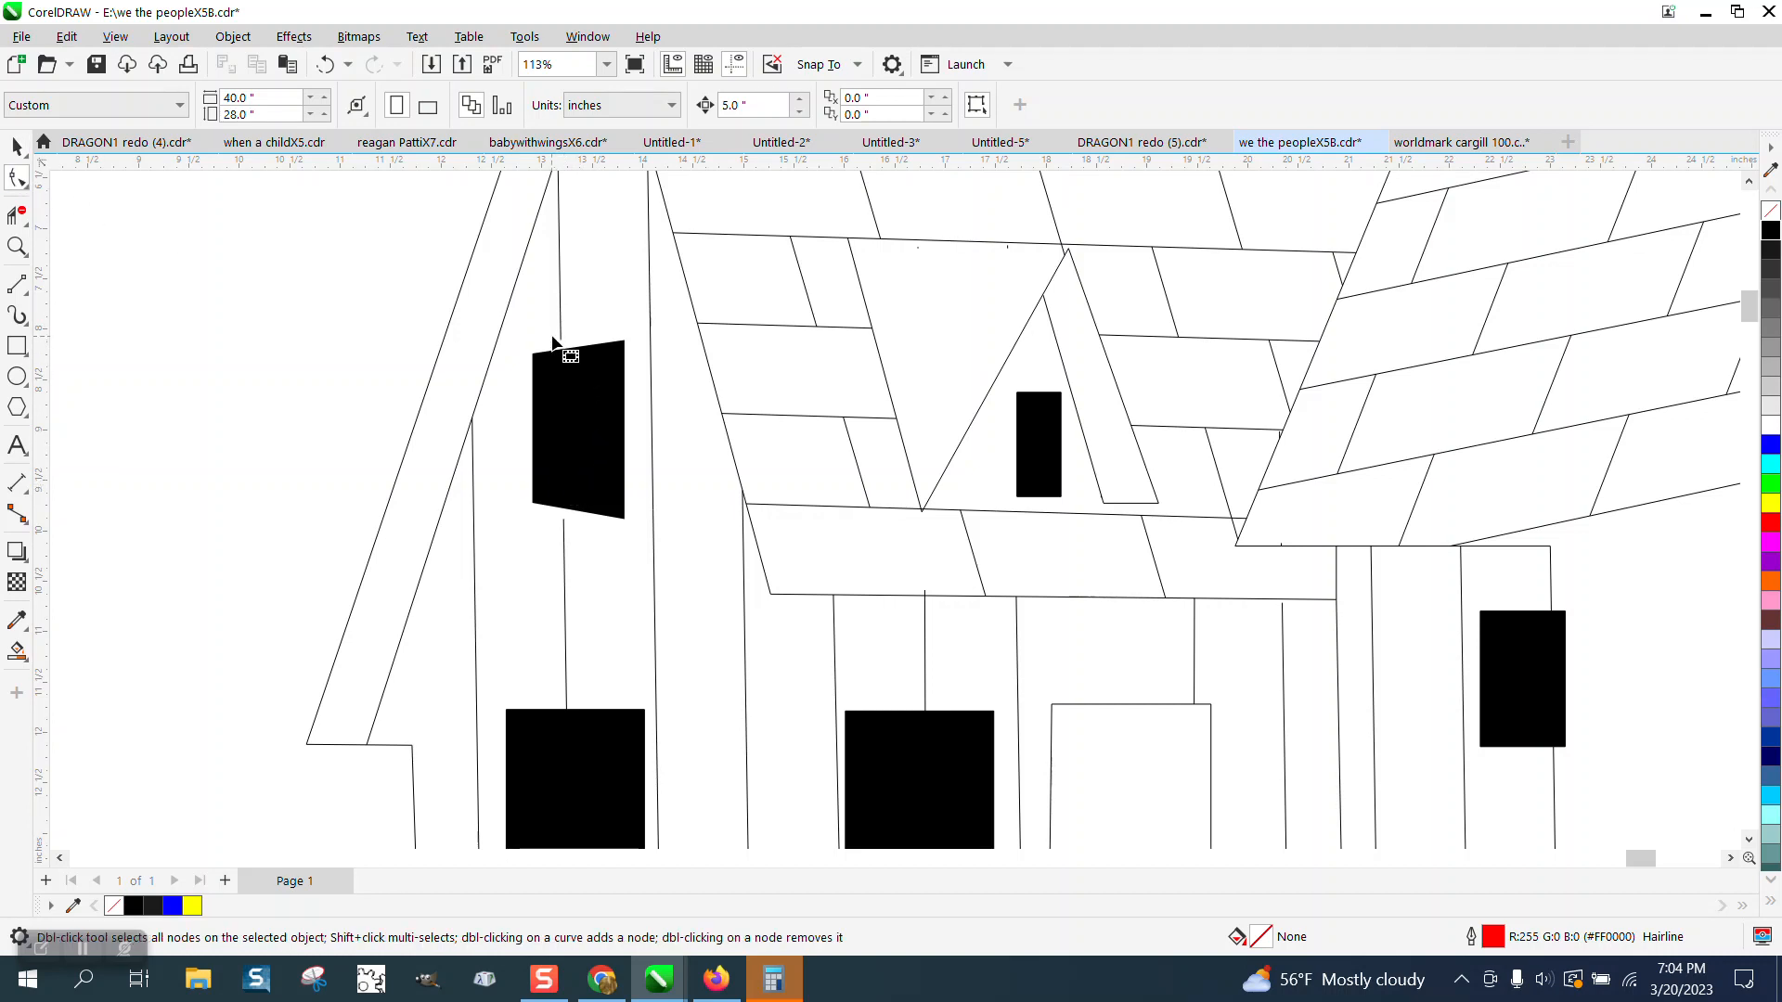
left_click(560, 345)
left_click_drag(561, 345, 561, 377)
left_click_drag(564, 522, 568, 495)
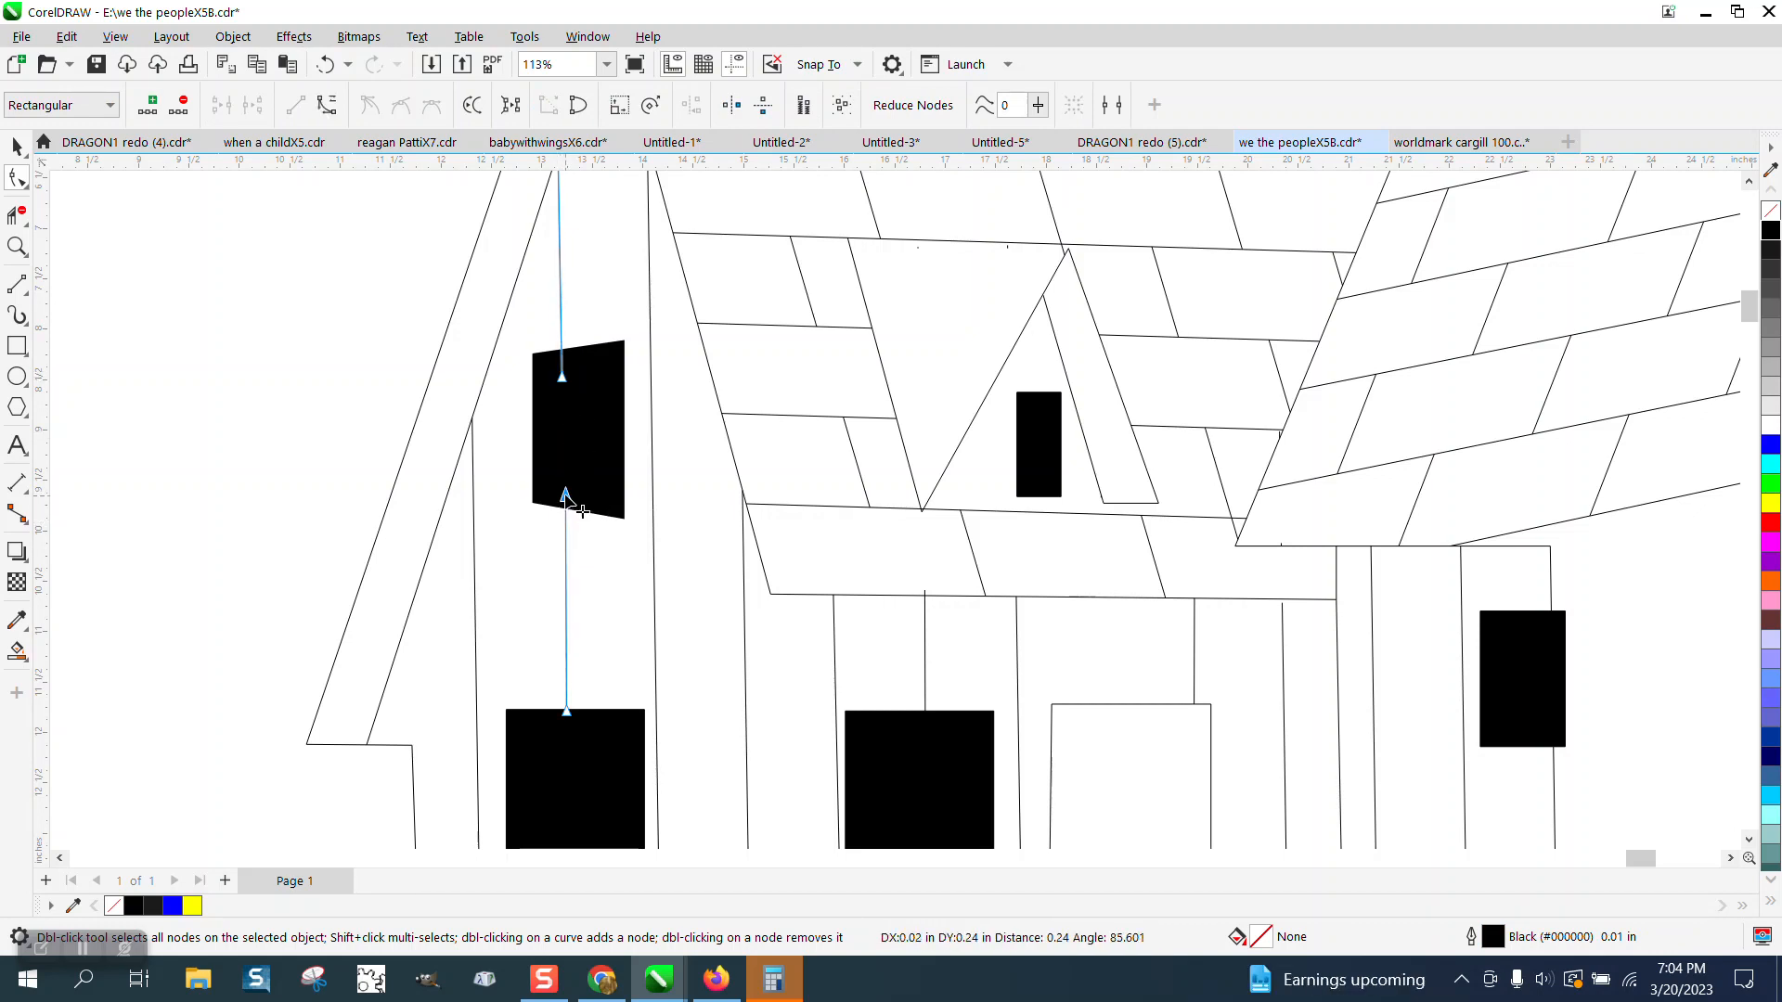
Add perspective to the lower-left black window and move its two left corners inward to shorten the left side
scroll(541, 454, "down", 3)
left_click(561, 568)
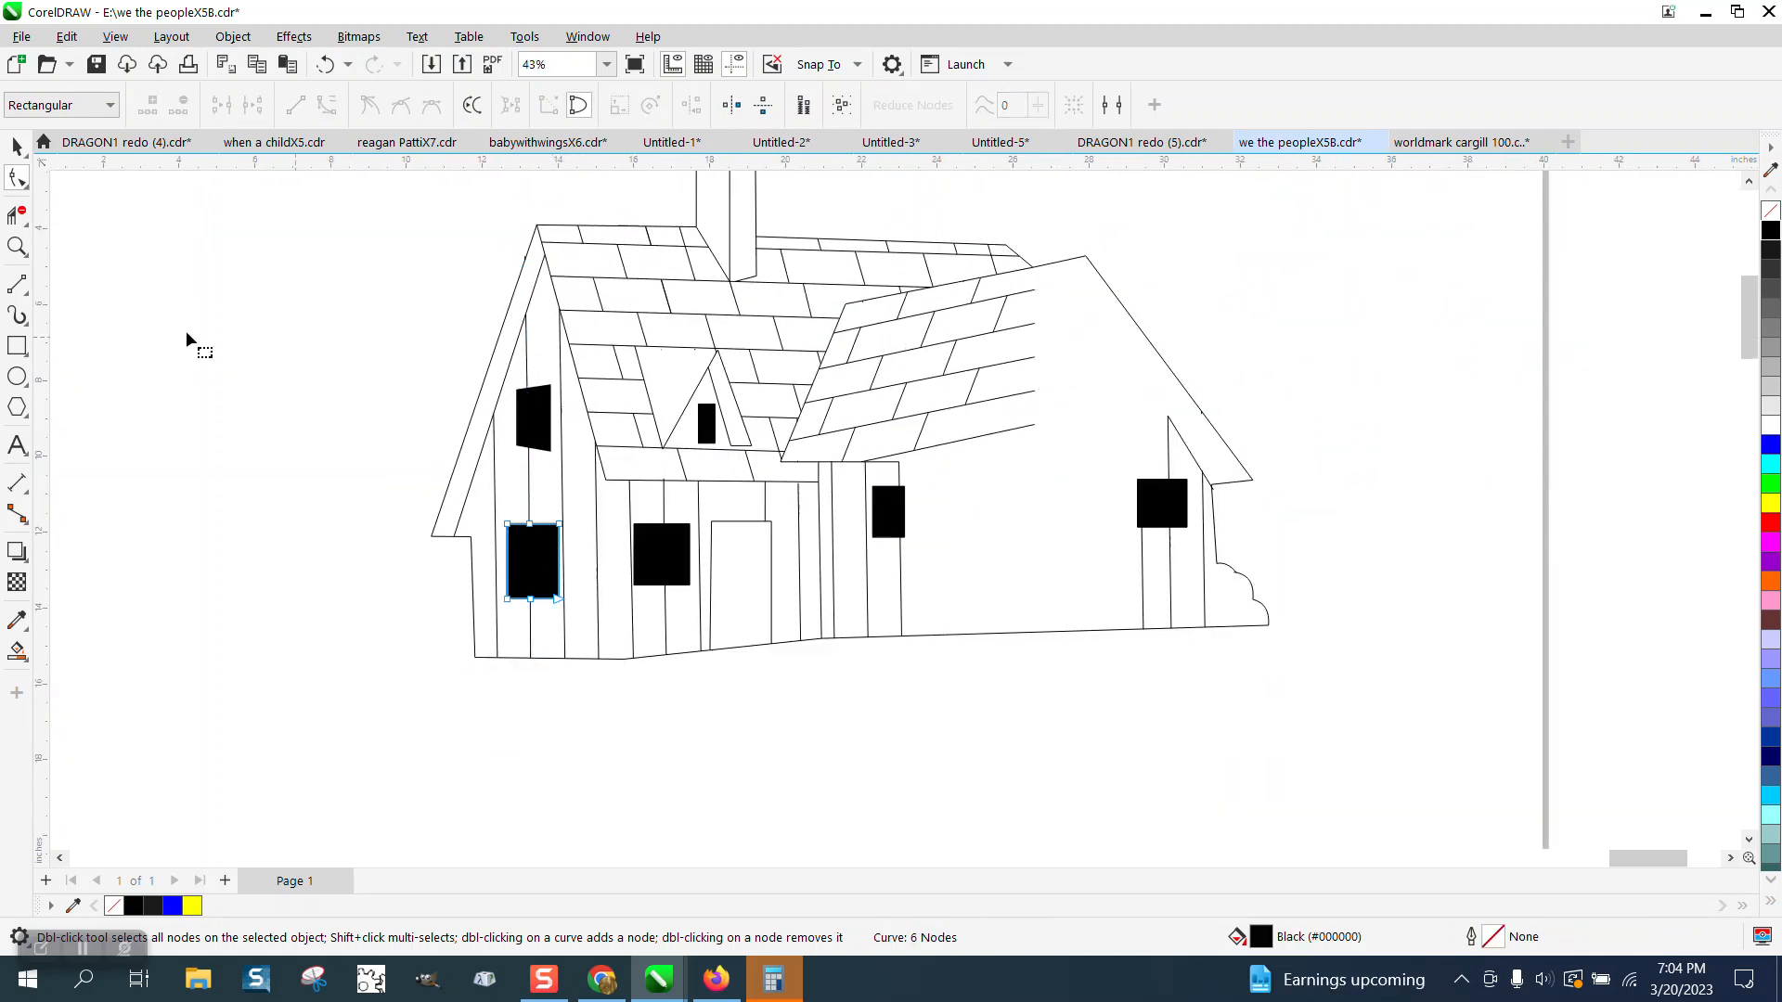
left_click(17, 246)
left_click(469, 550)
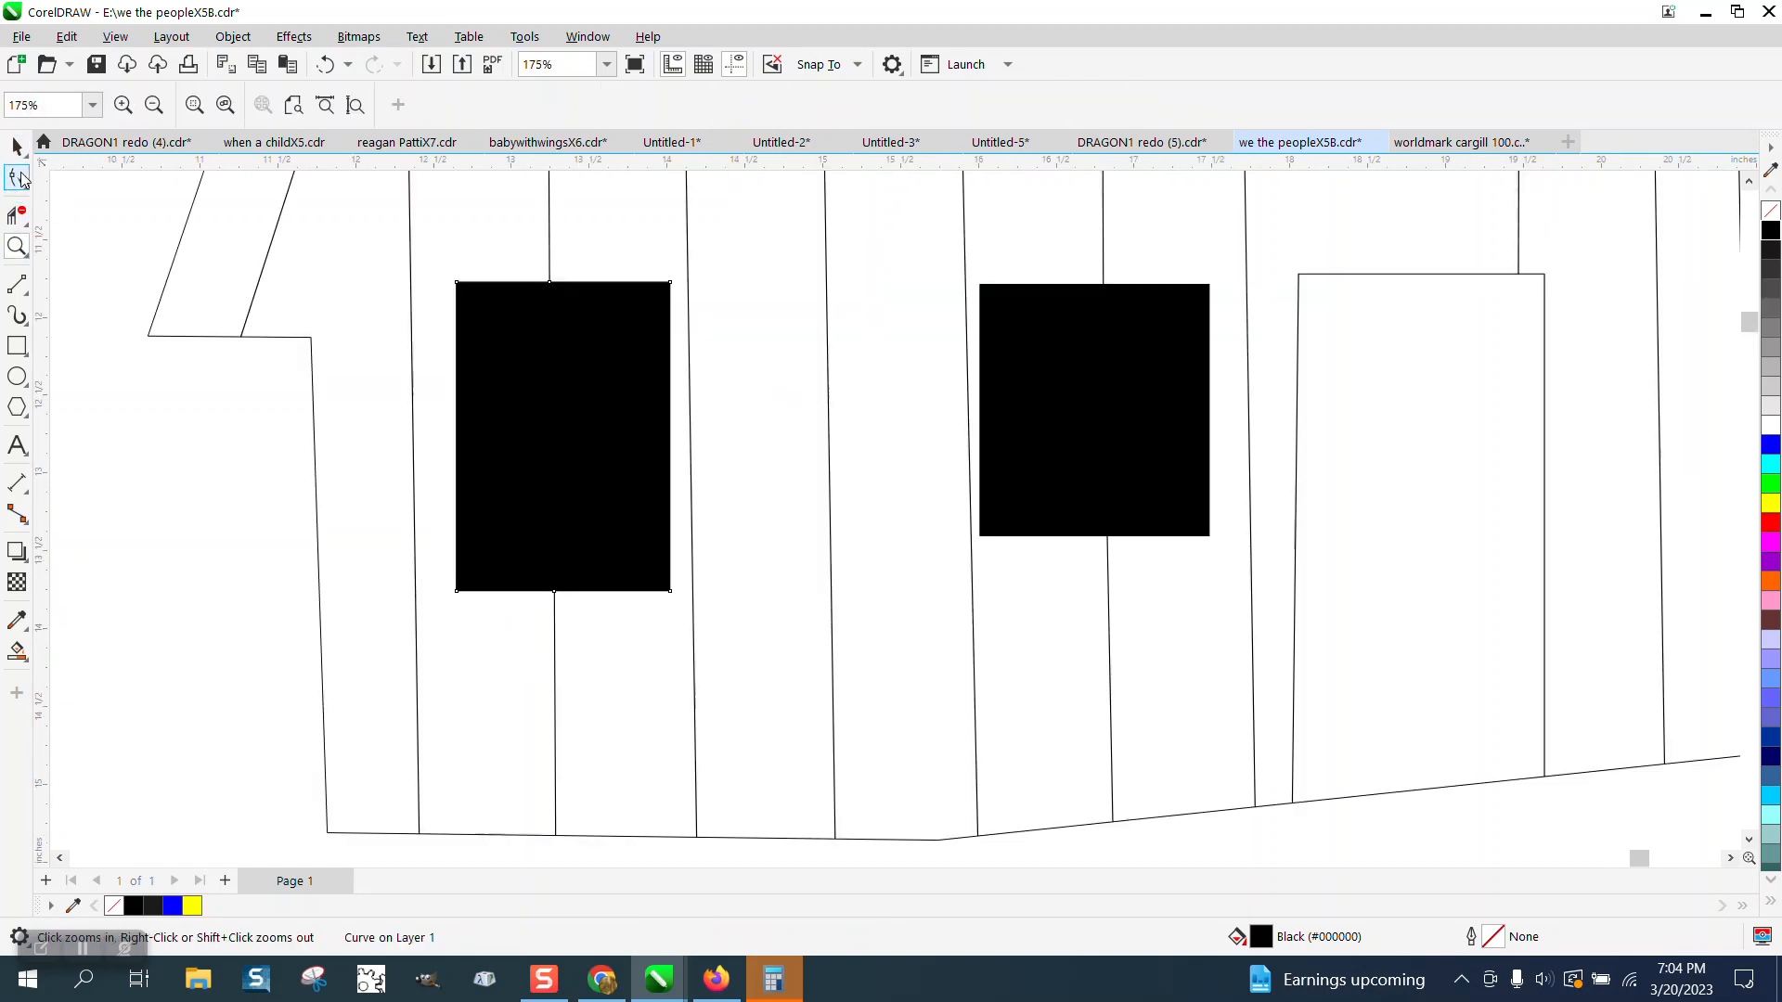
left_click(17, 177)
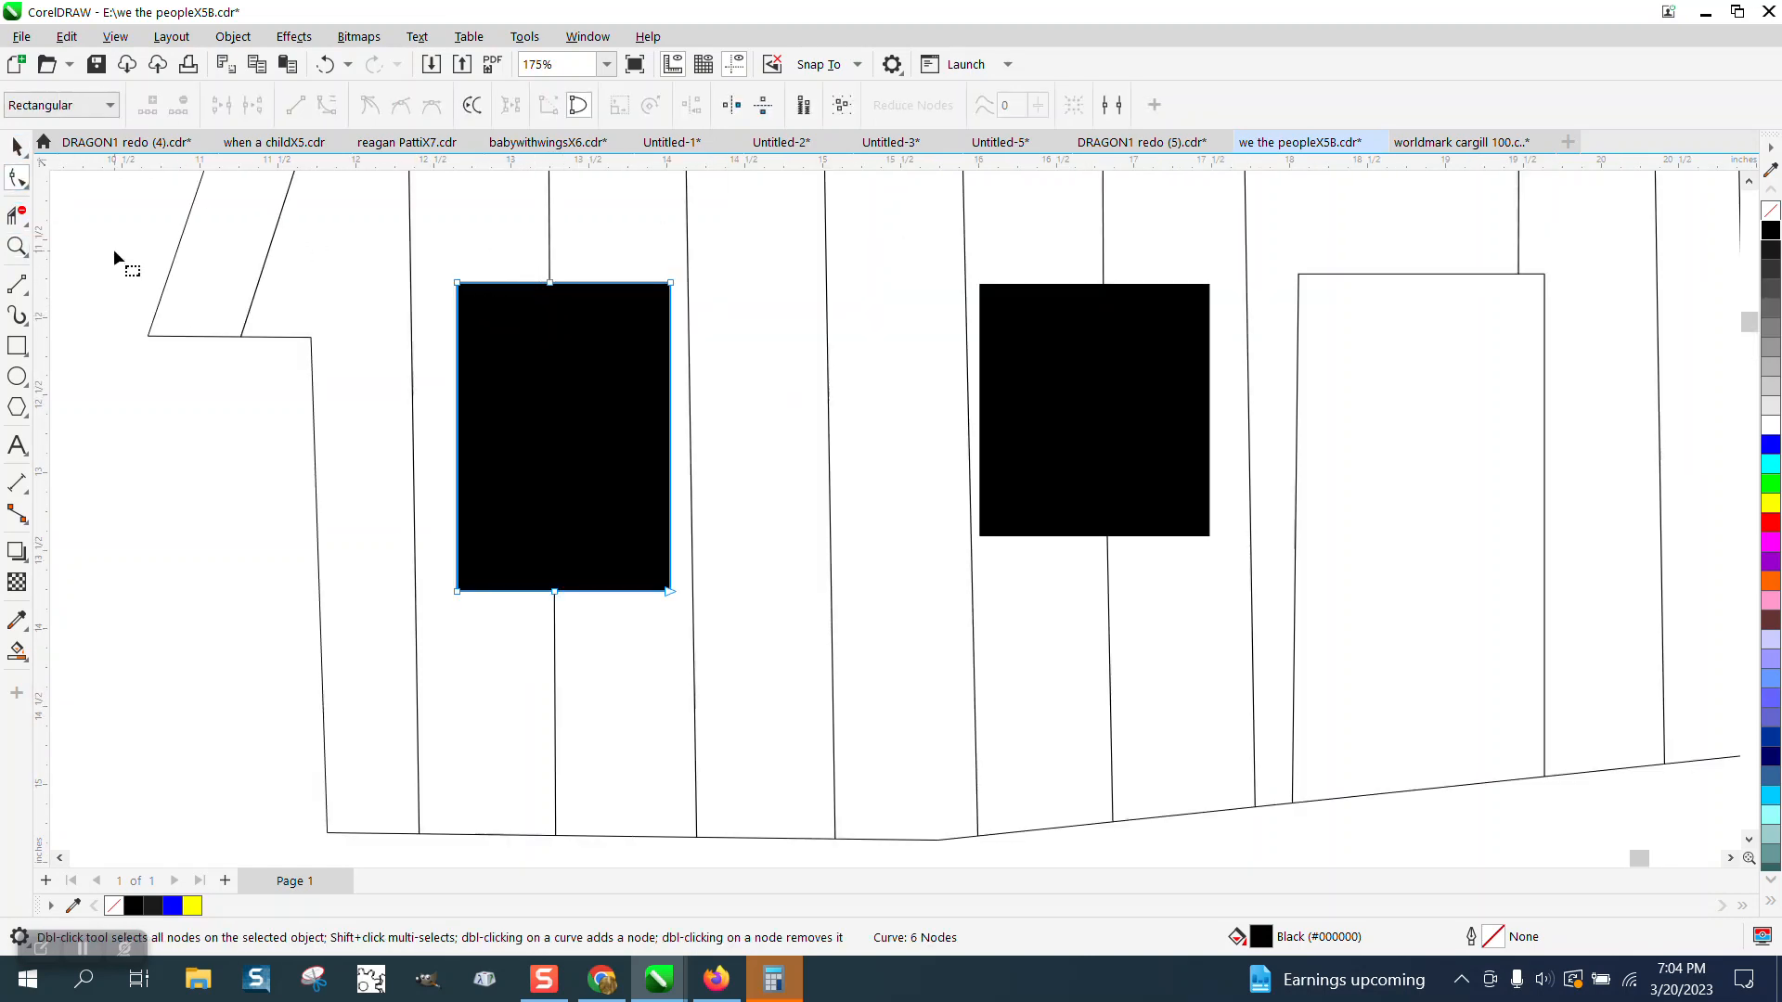
left_click(17, 146)
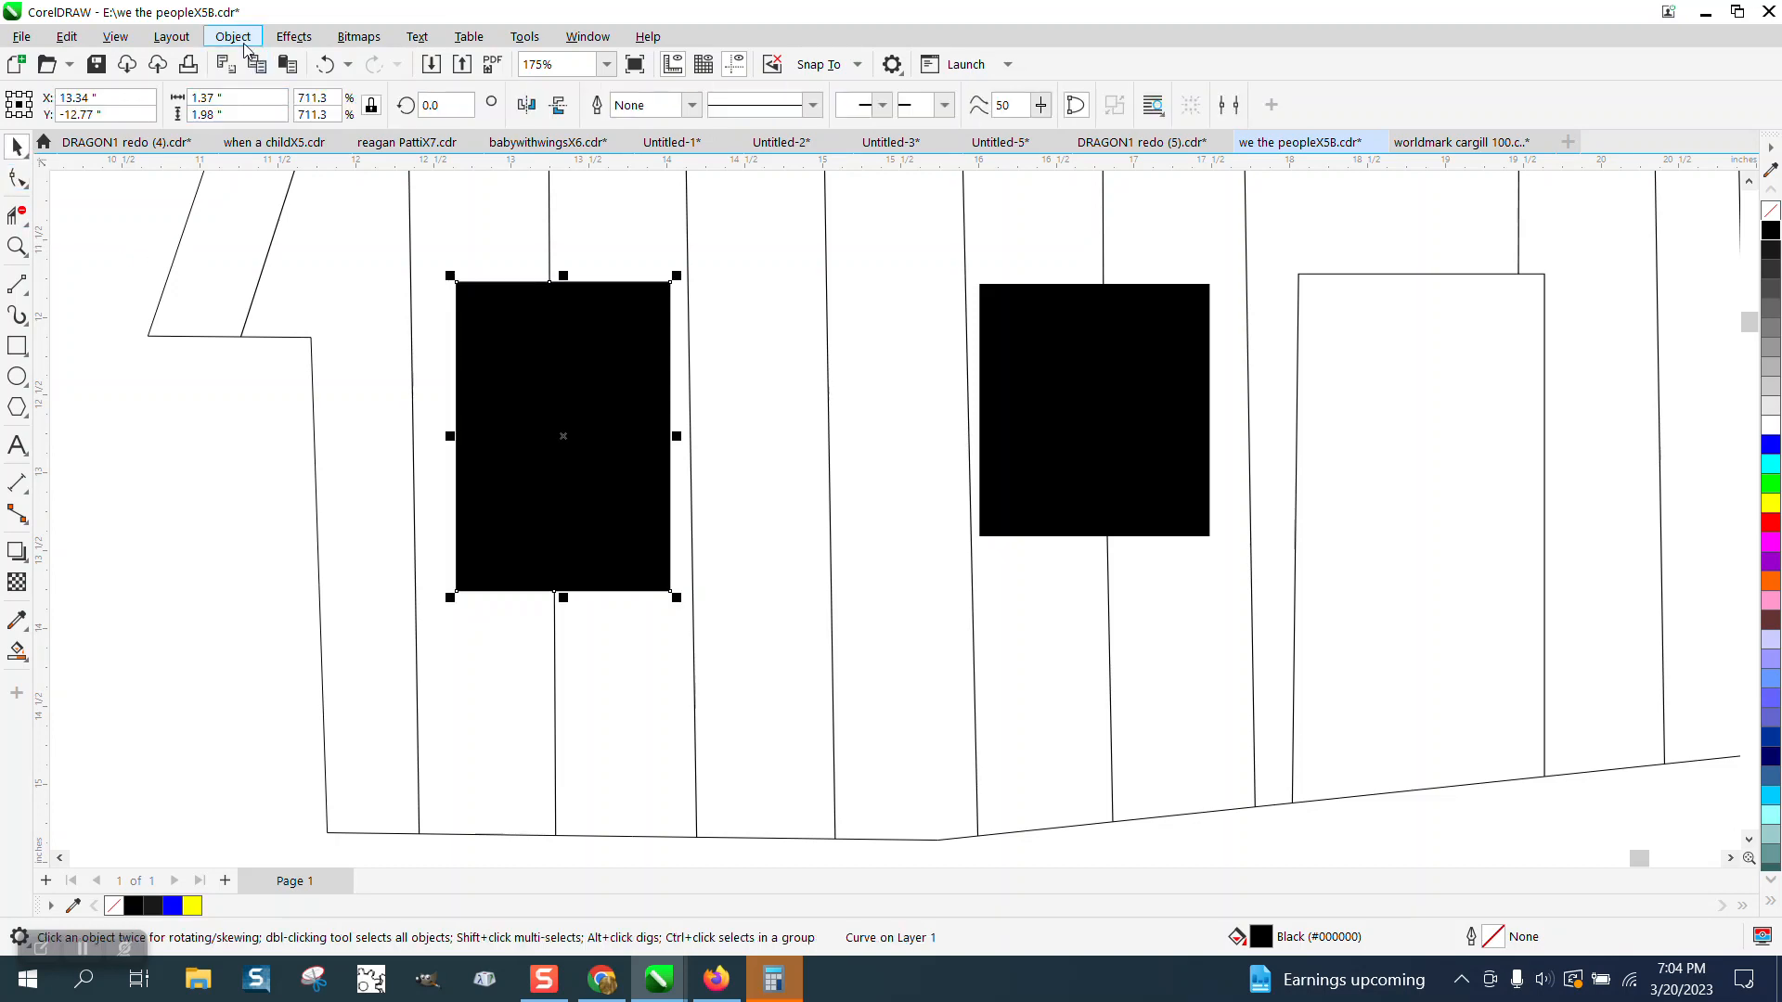
left_click(248, 39)
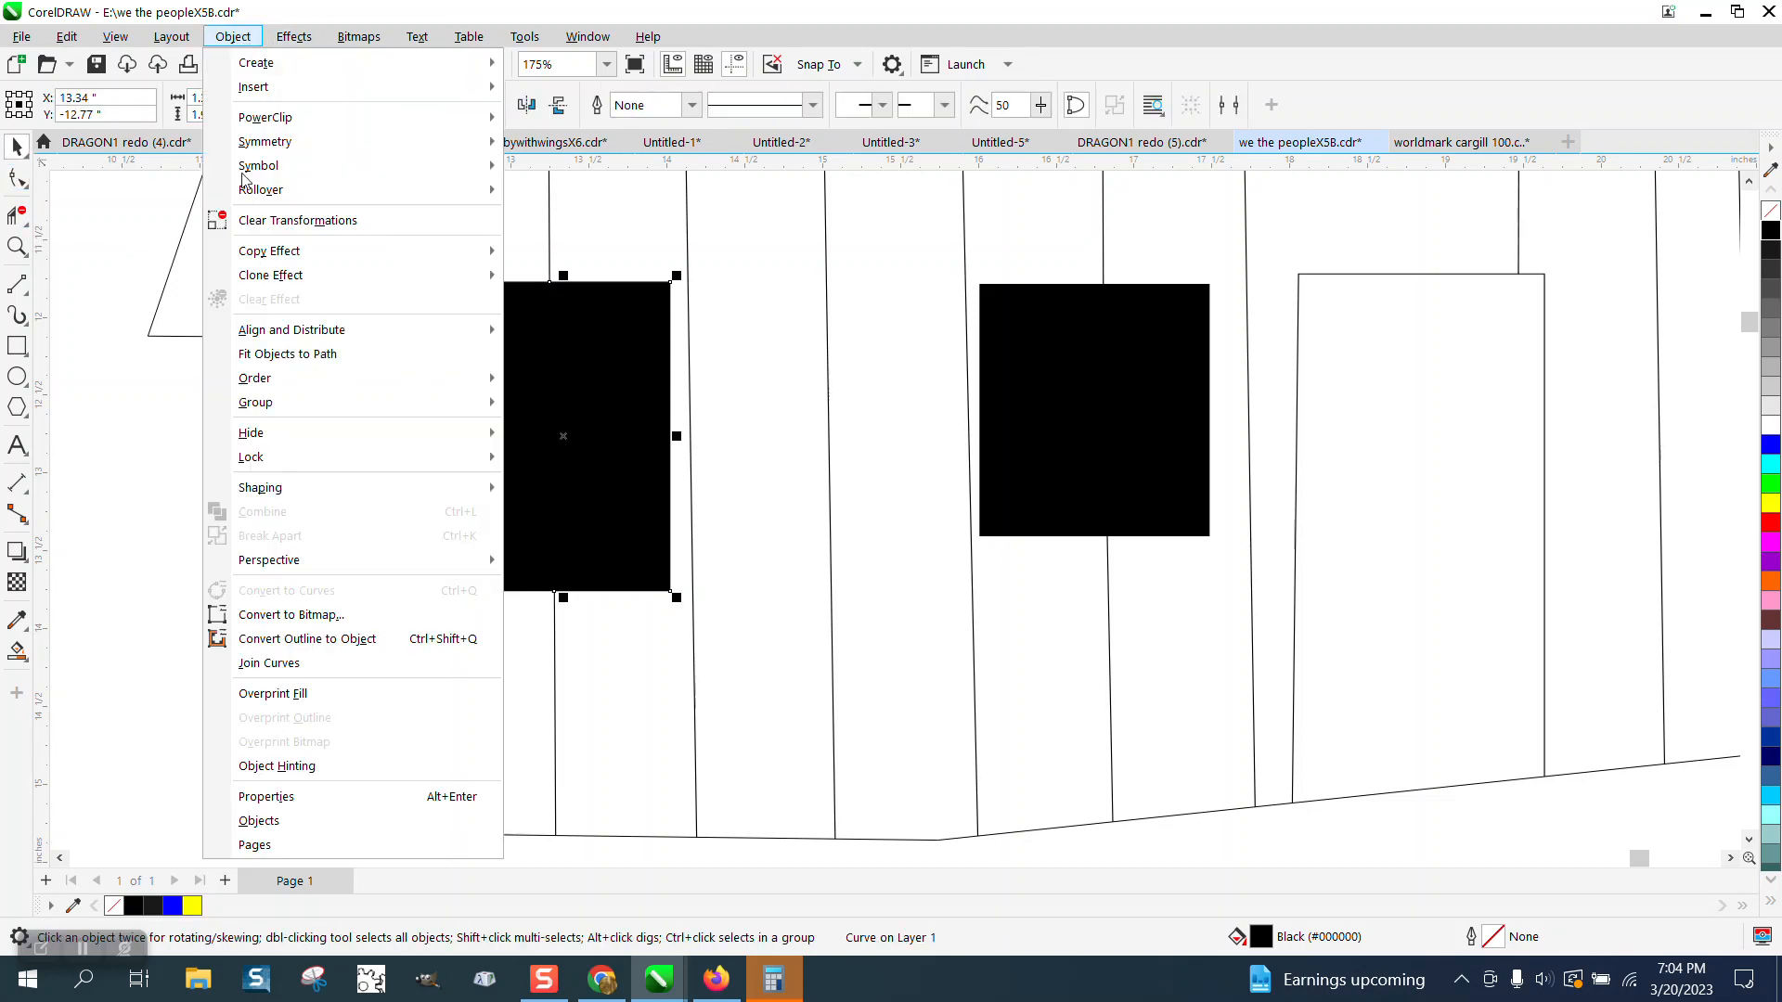
mouse_move(353, 570)
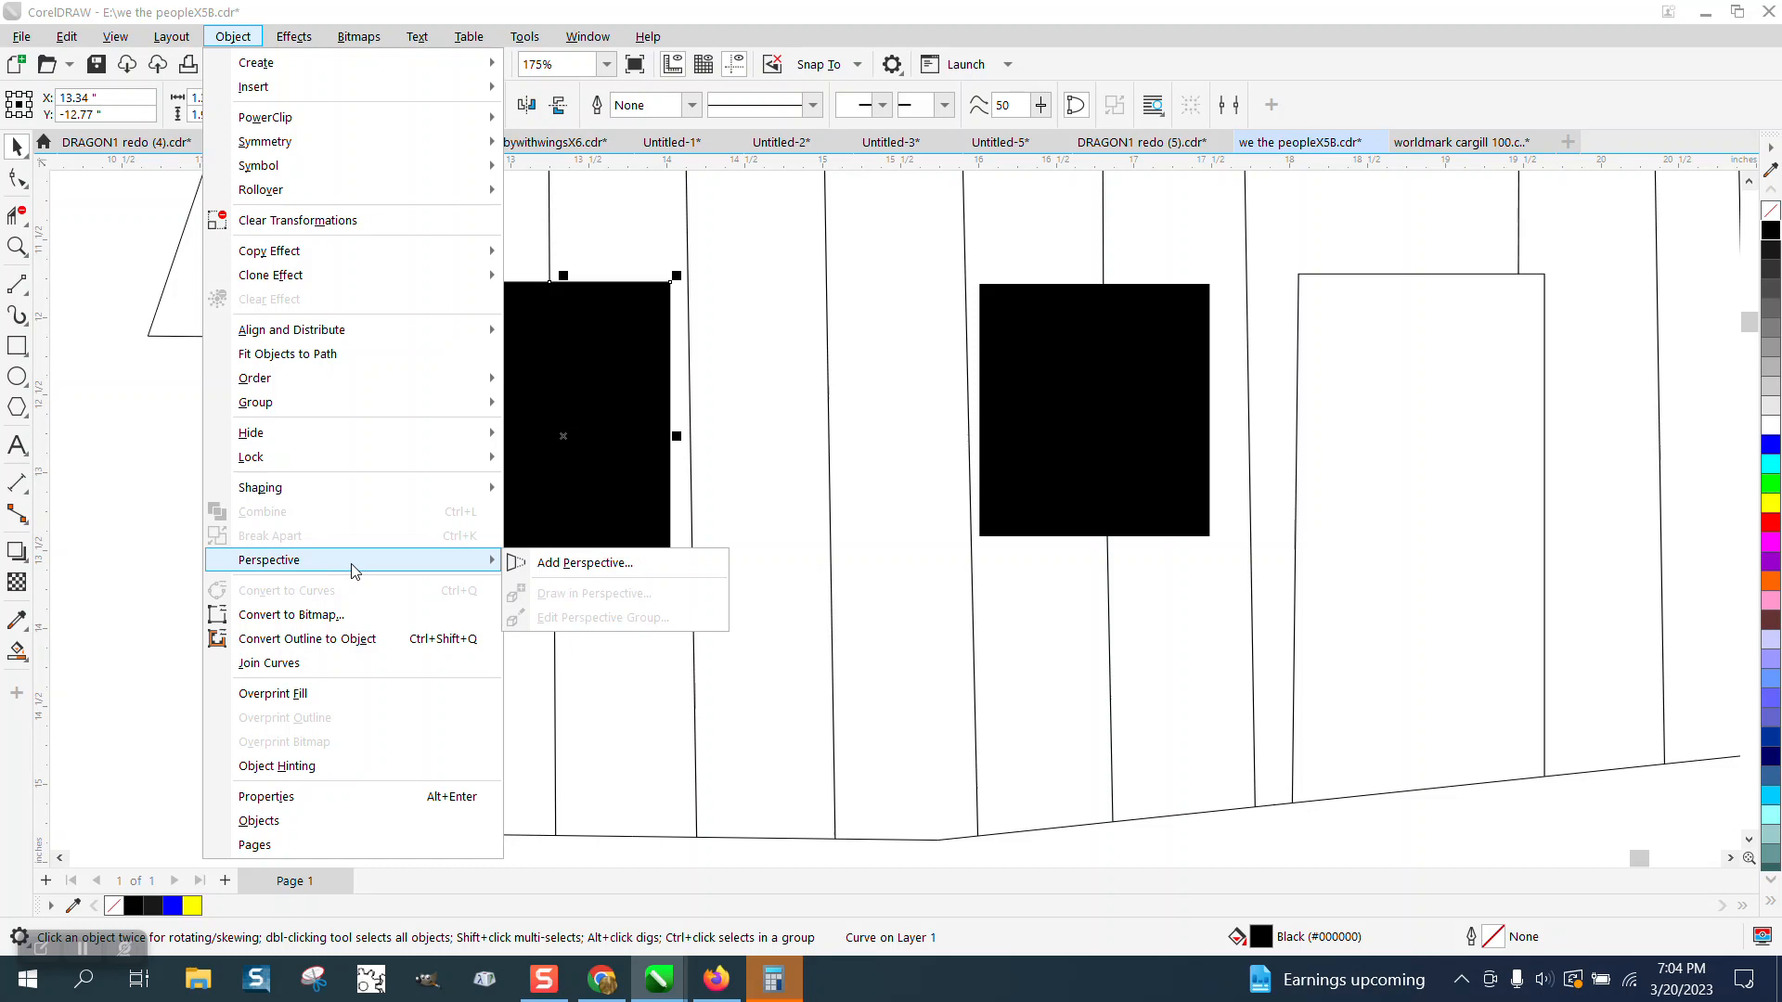
left_click(583, 563)
left_click_drag(459, 283, 457, 297)
left_click_drag(461, 591, 461, 567)
Delete the leftover rectangular outline around the lower-left window
key("space")
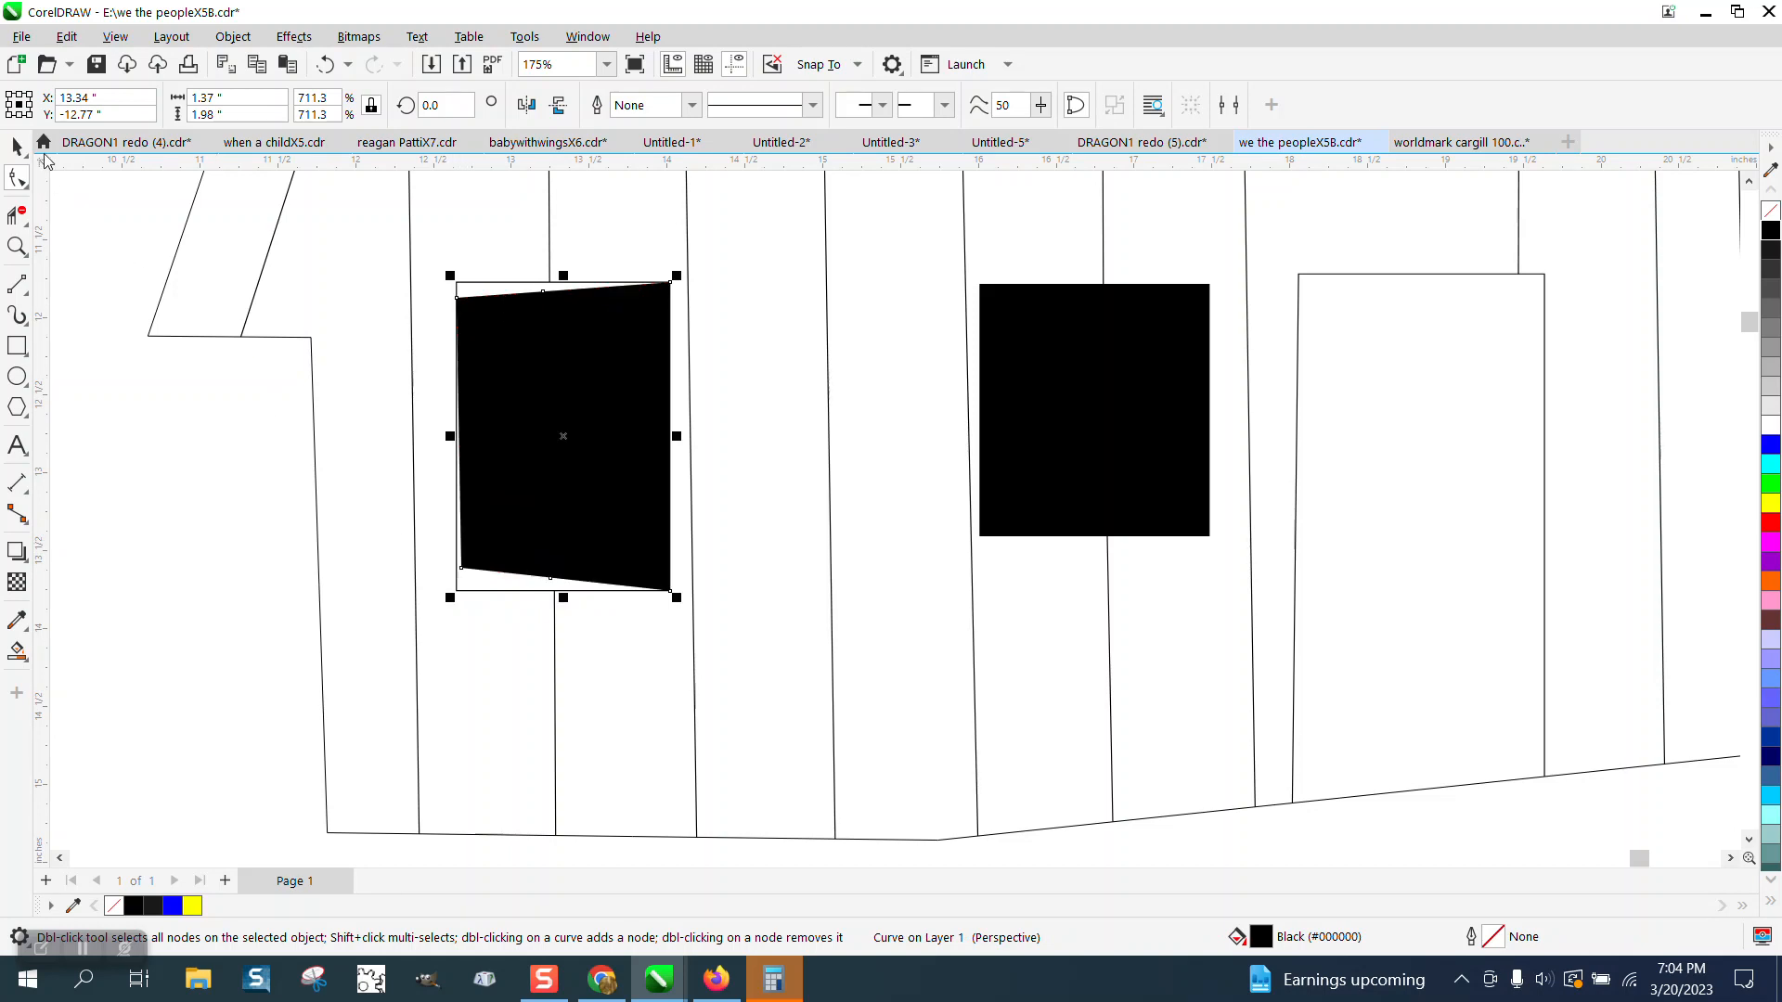
left_click(489, 286)
left_click(493, 293)
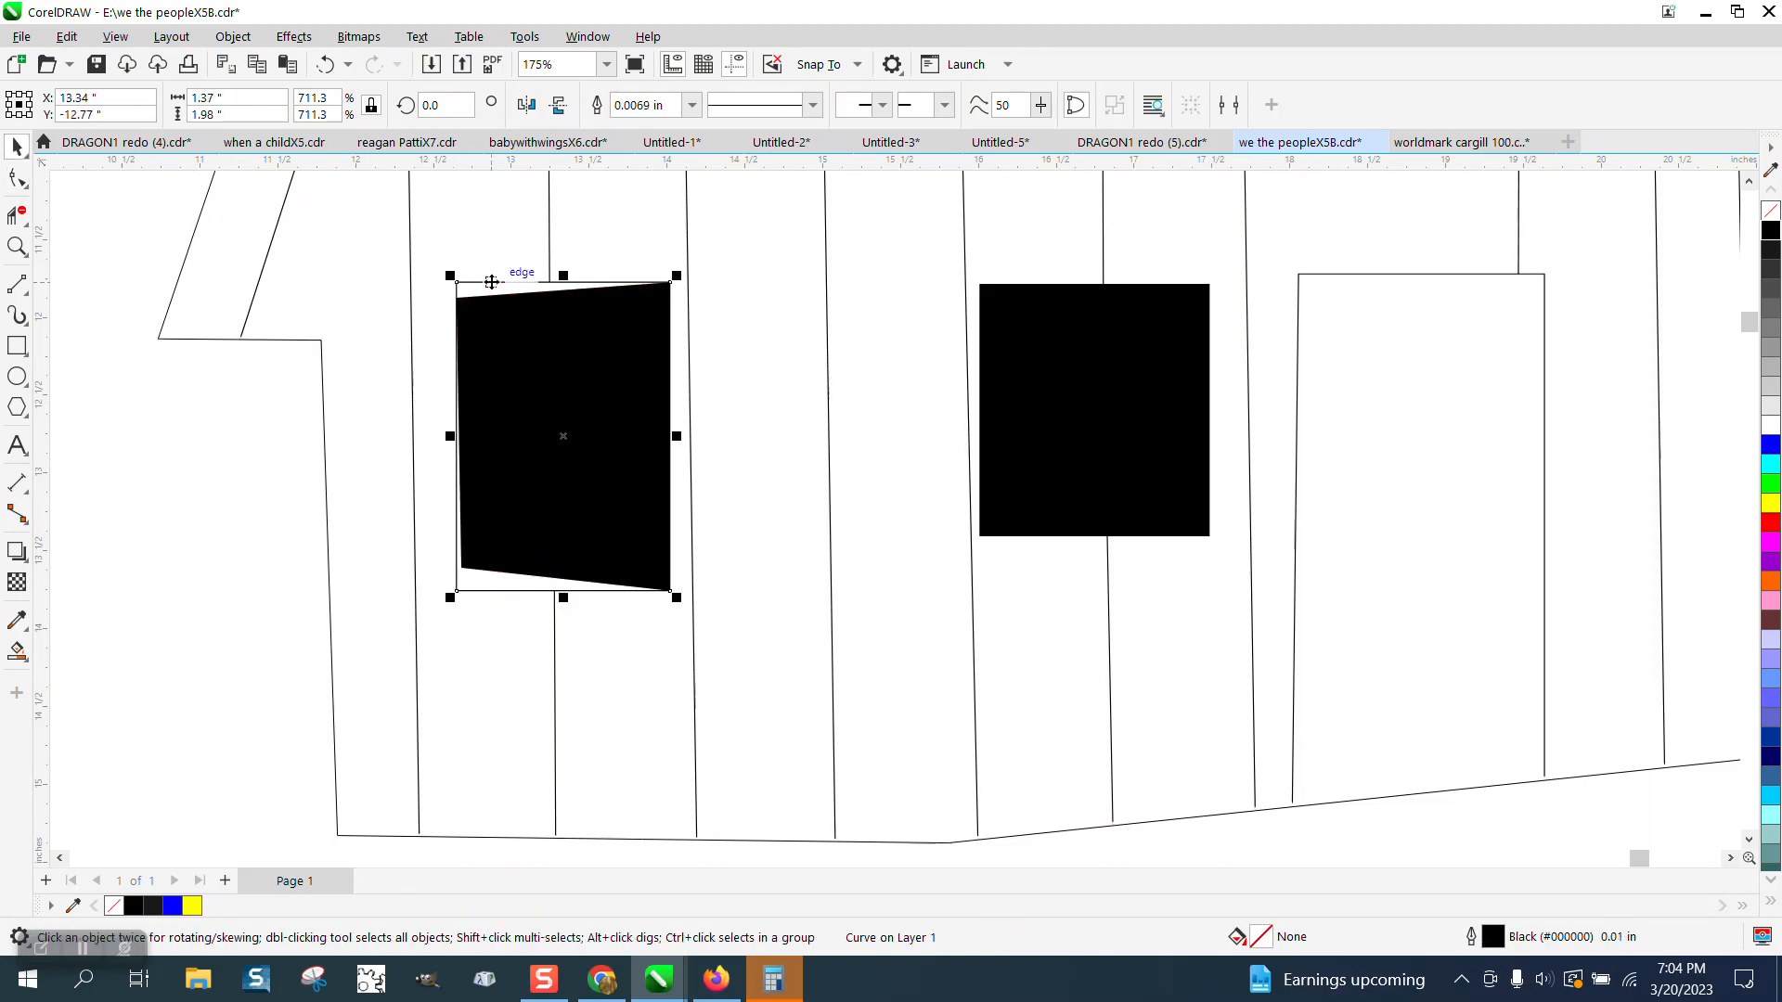
left_click(489, 282)
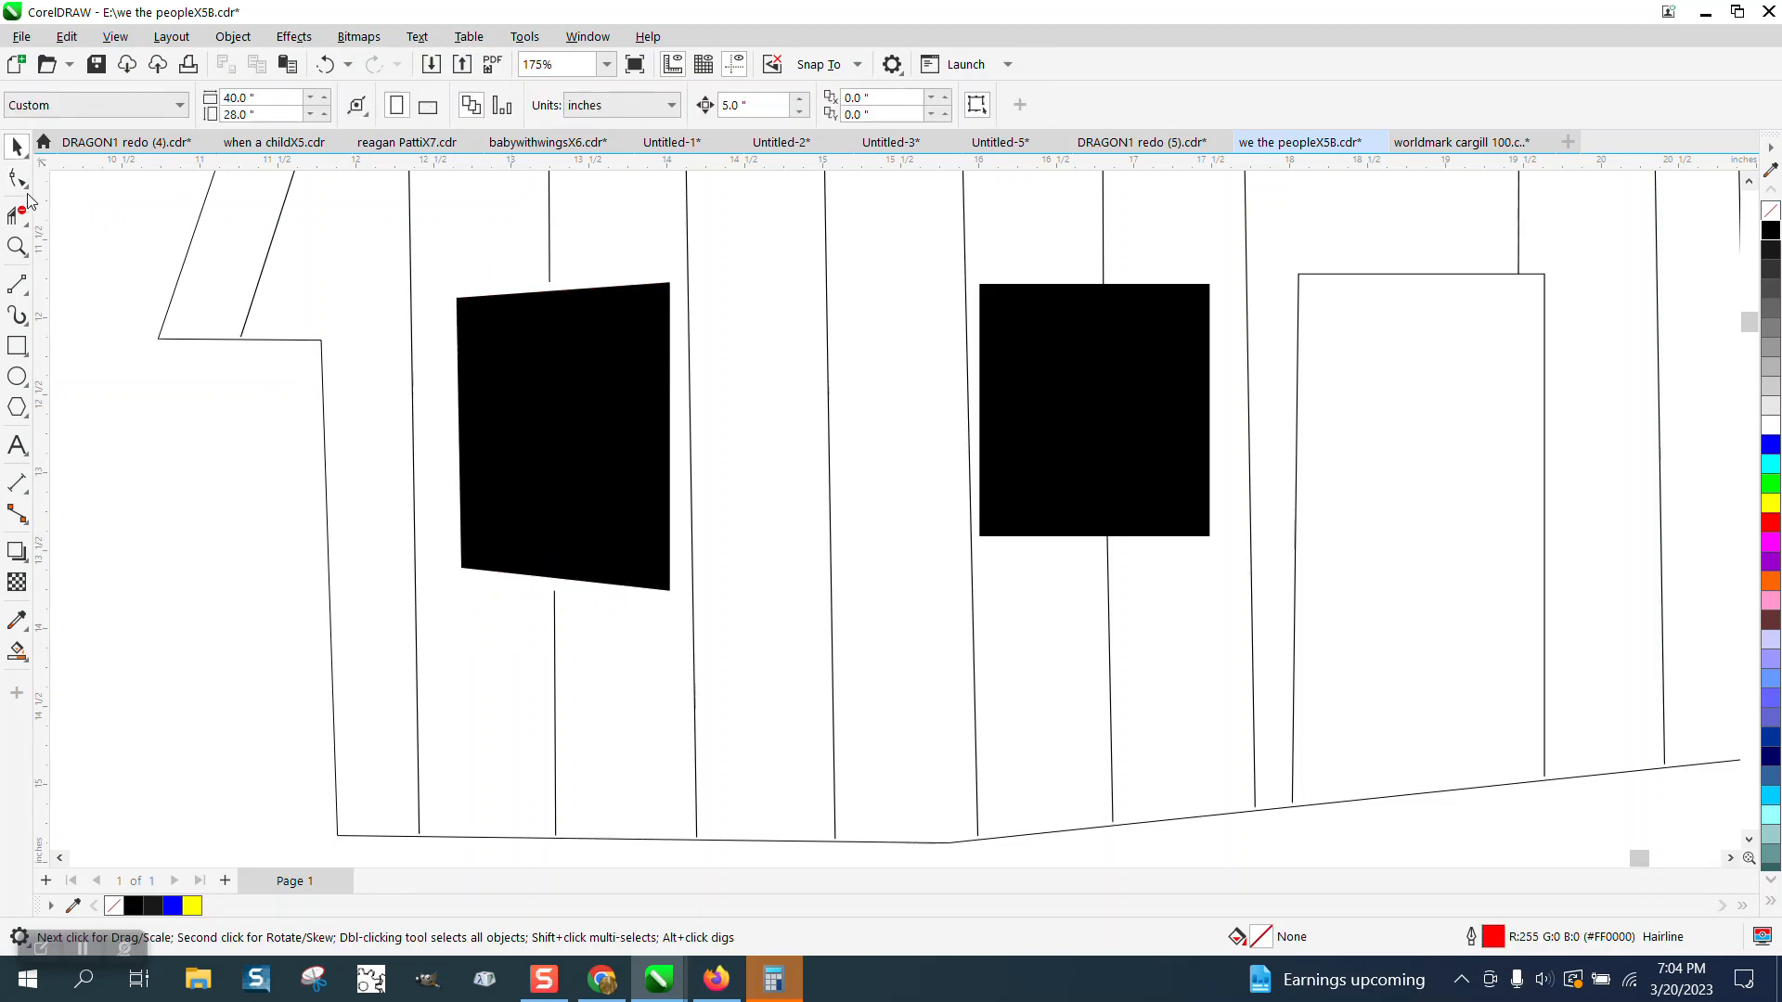
Extend the wall line ends above and below the lower-left window so they reach into the black shape
left_click(18, 178)
left_click(548, 278)
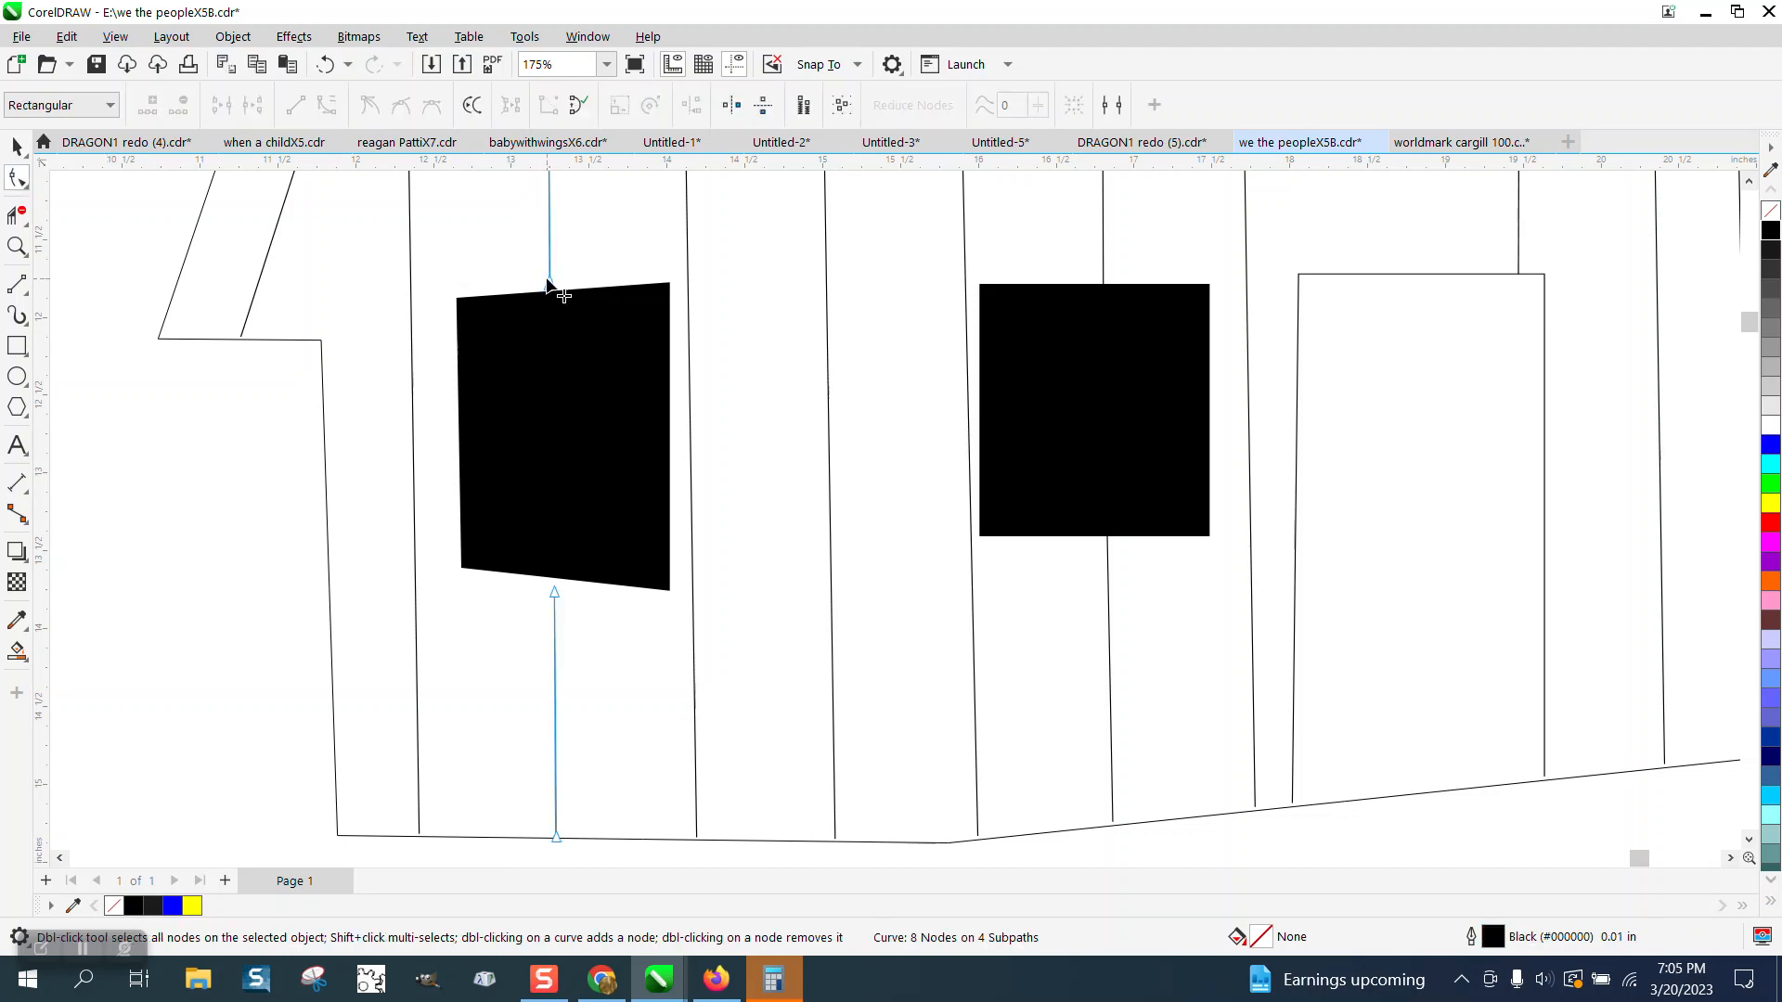
left_click_drag(549, 283, 551, 317)
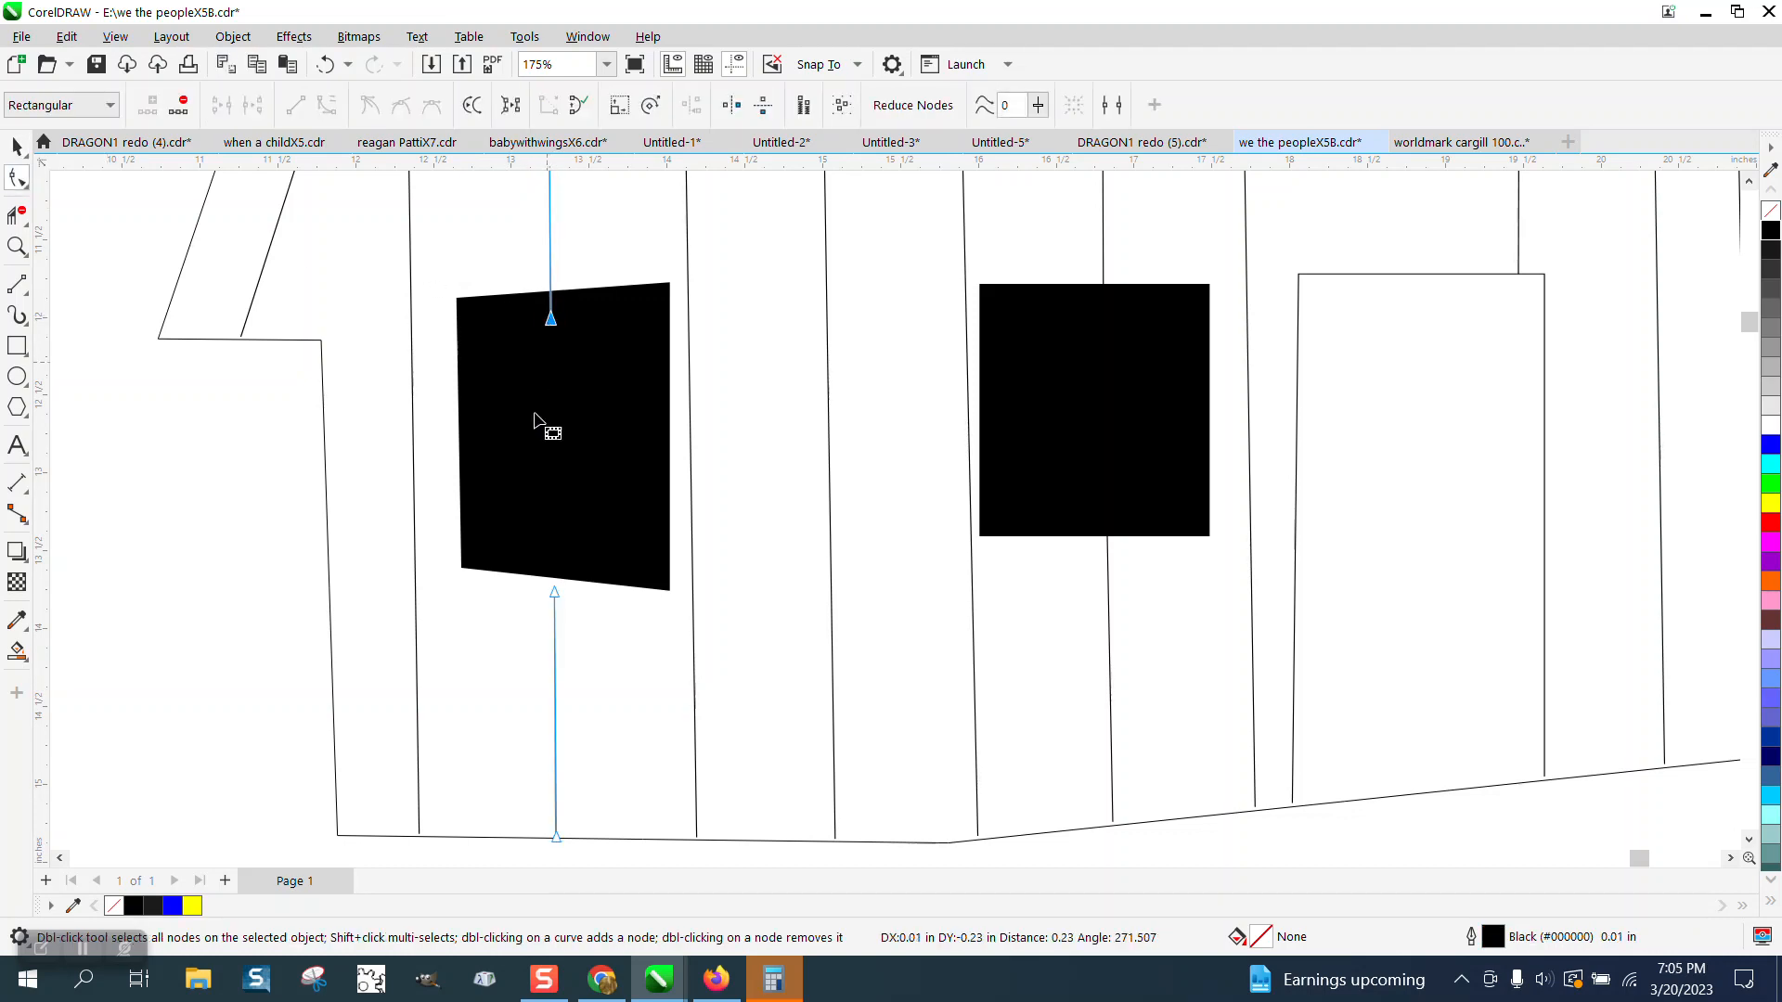
left_click_drag(554, 592, 551, 580)
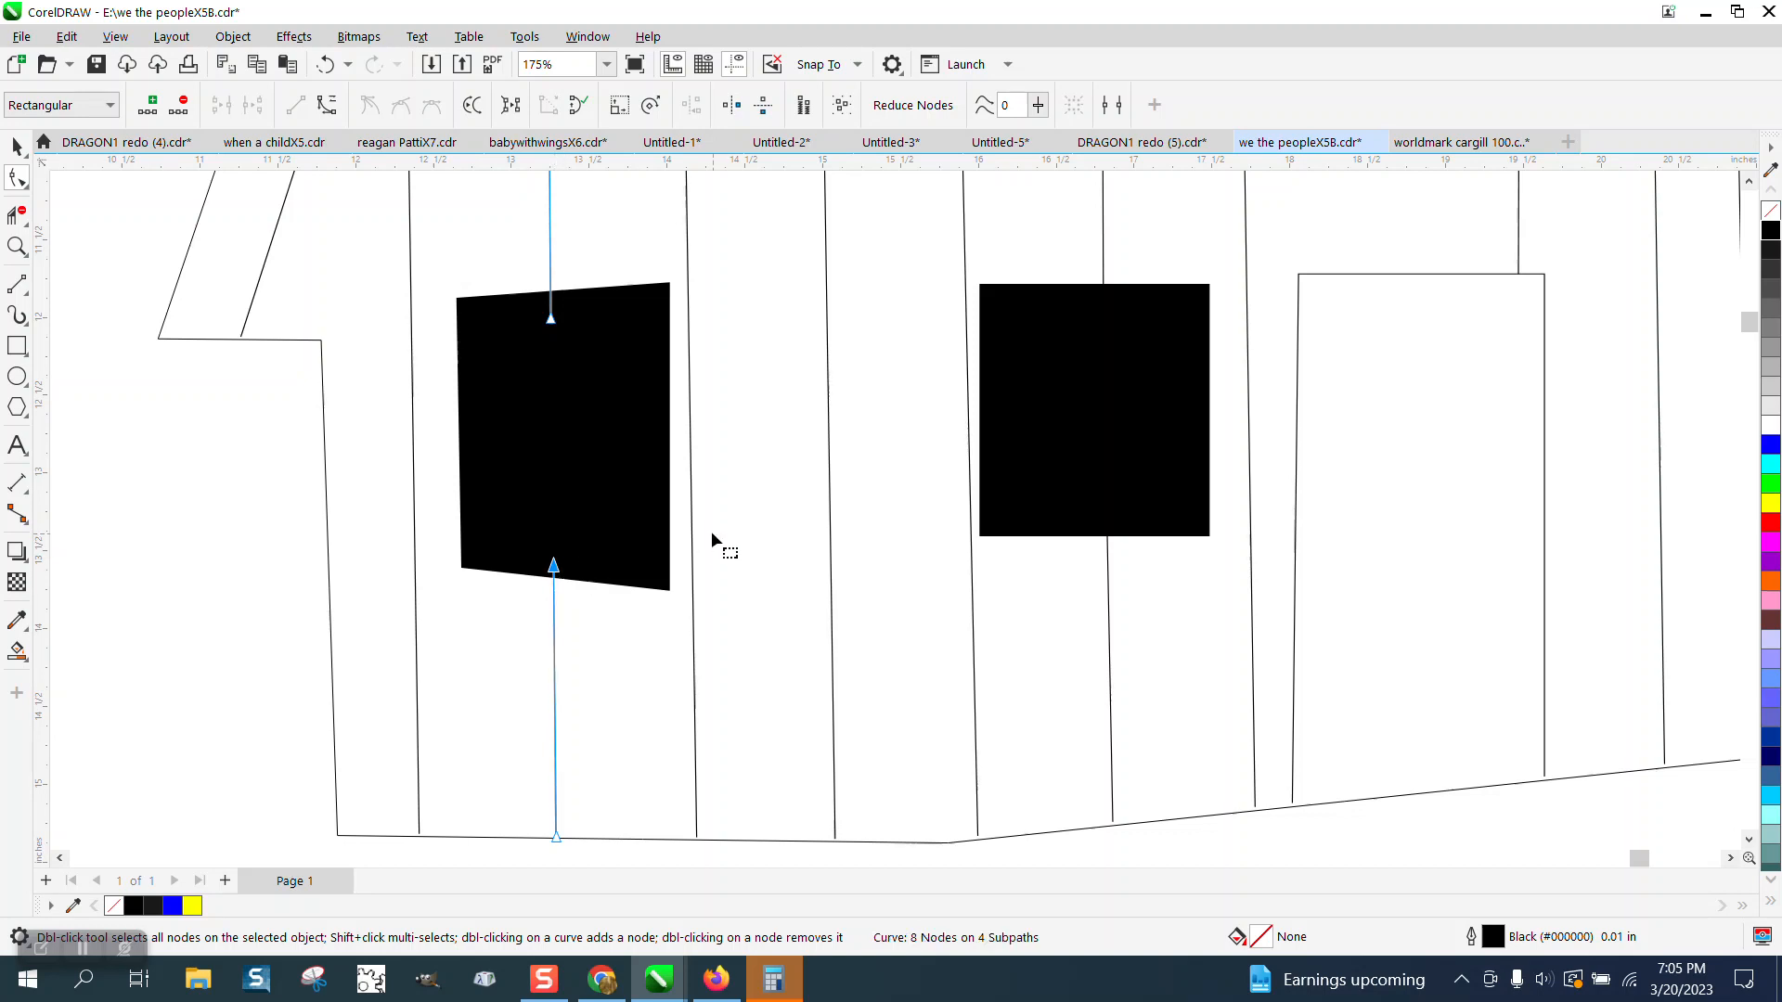
Move the small dormer window's black shape slightly left to expose the outline behind it
scroll(691, 469, "down", 1)
scroll(886, 429, "down", 1)
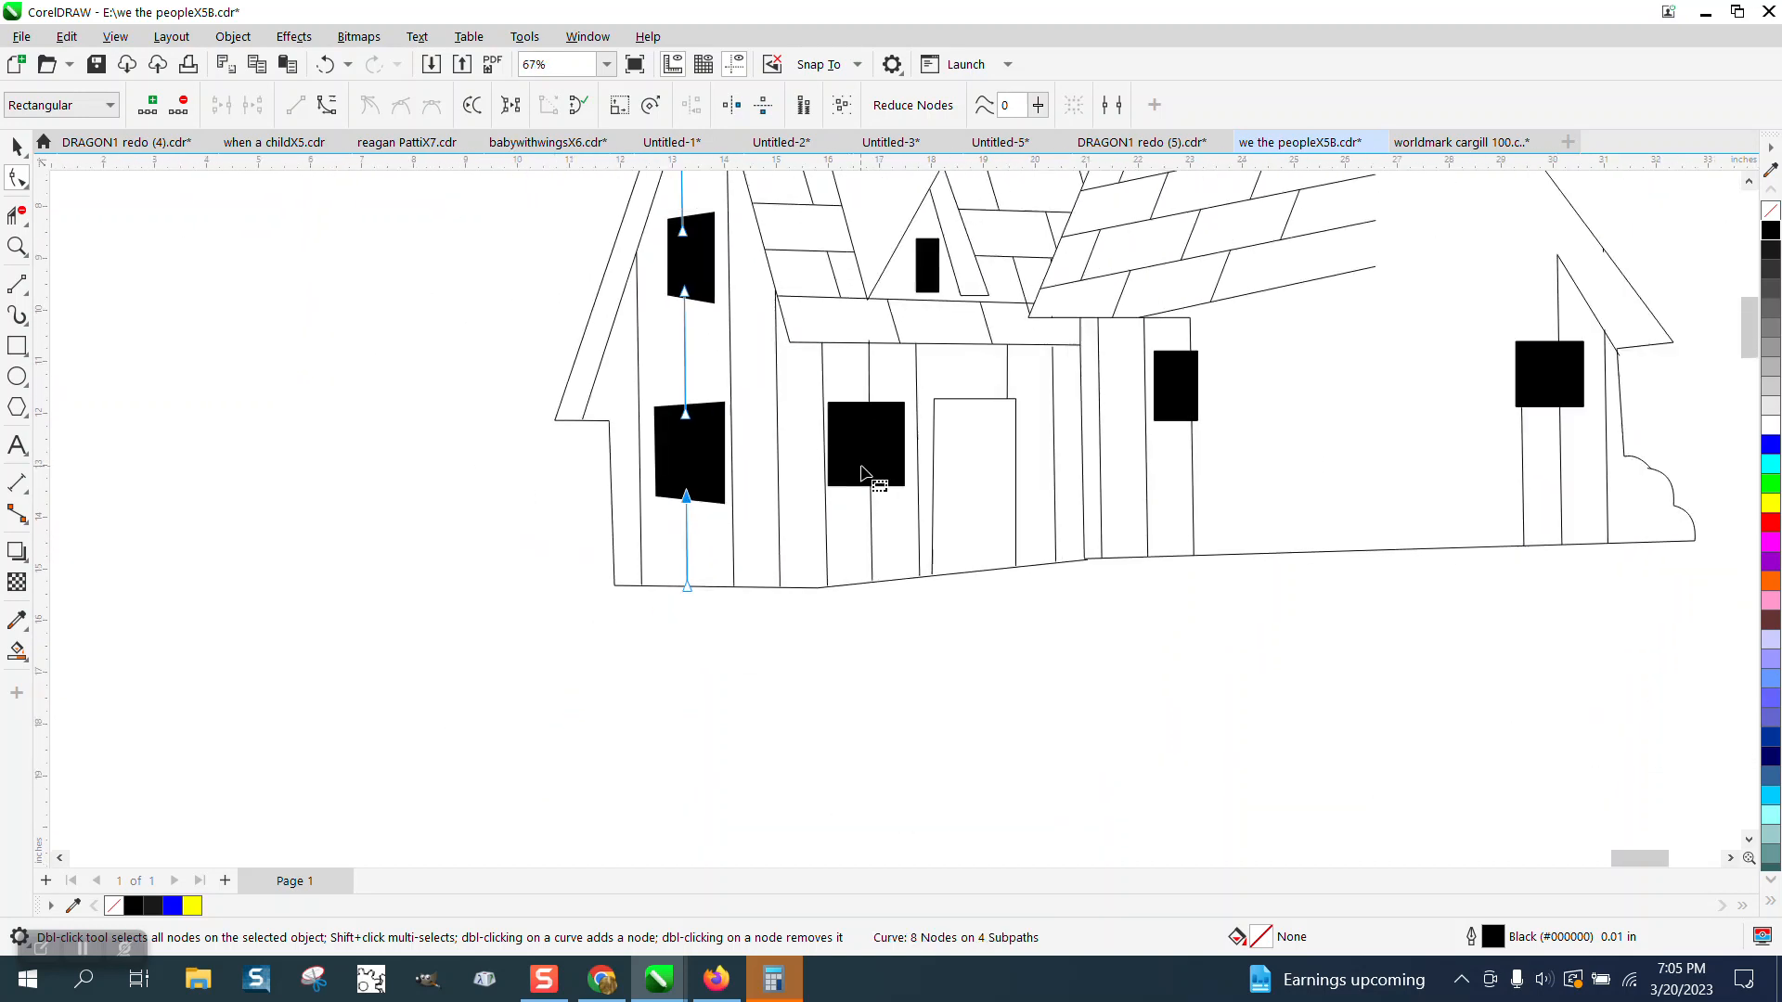
left_click(16, 245)
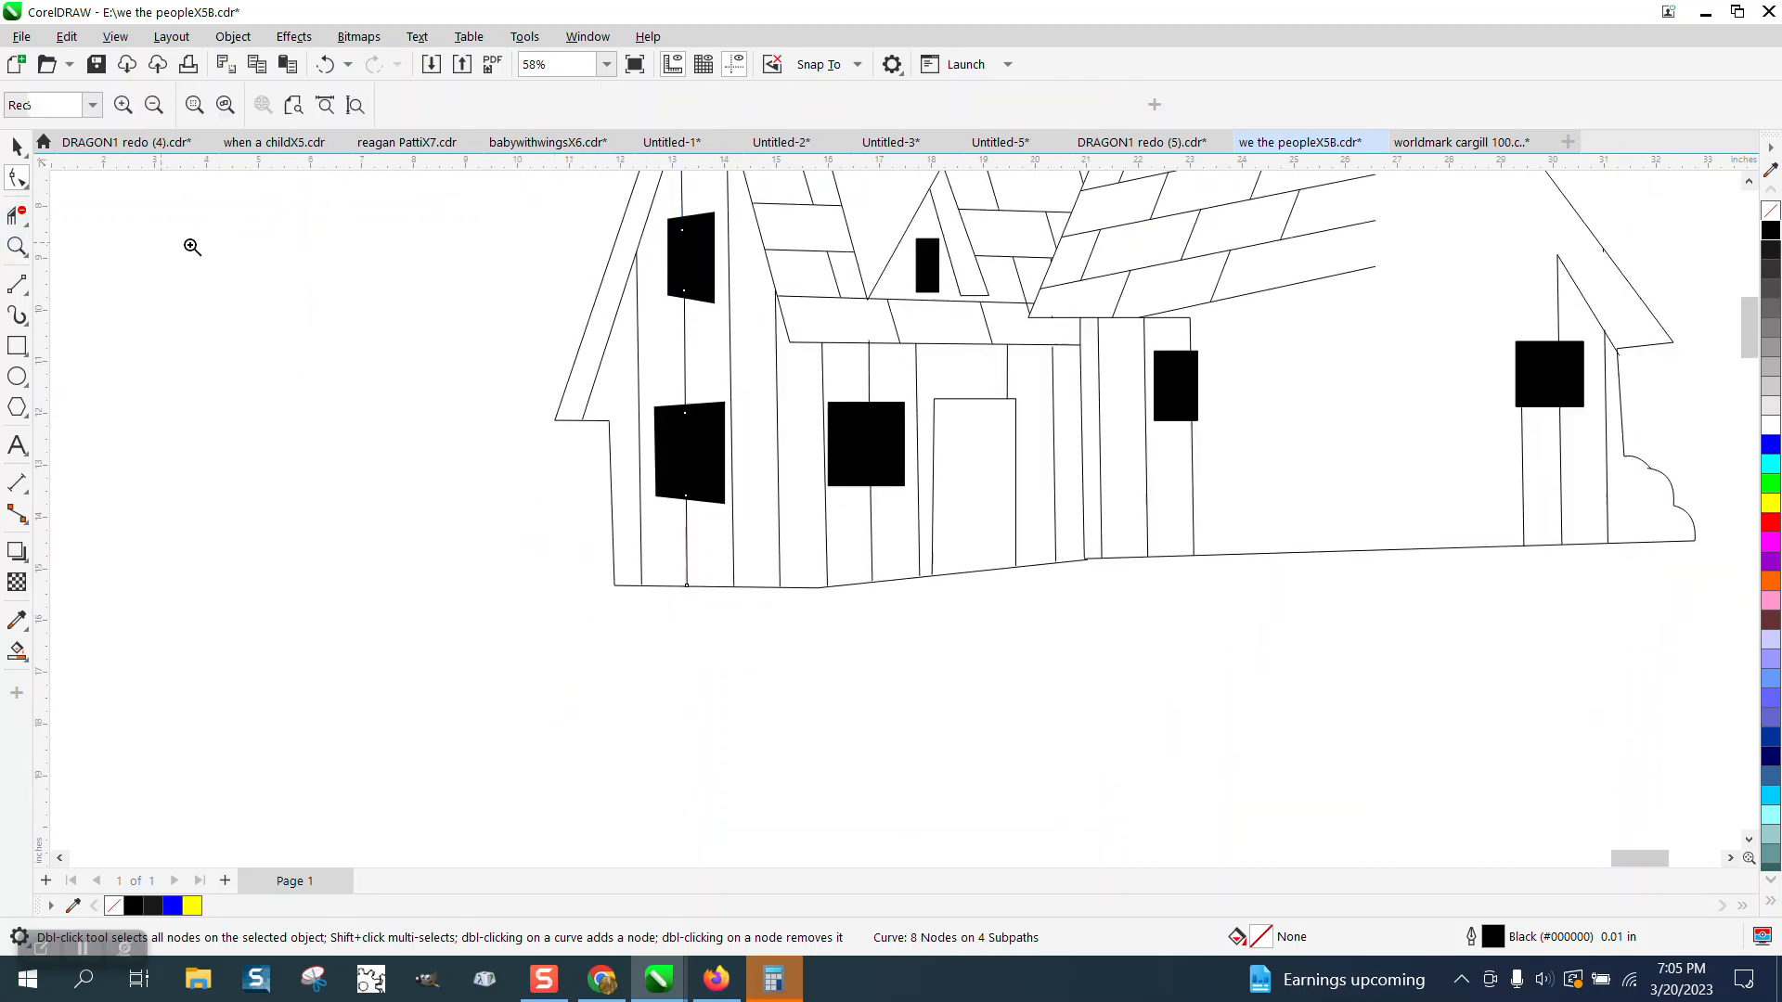
left_click_drag(897, 213, 1018, 339)
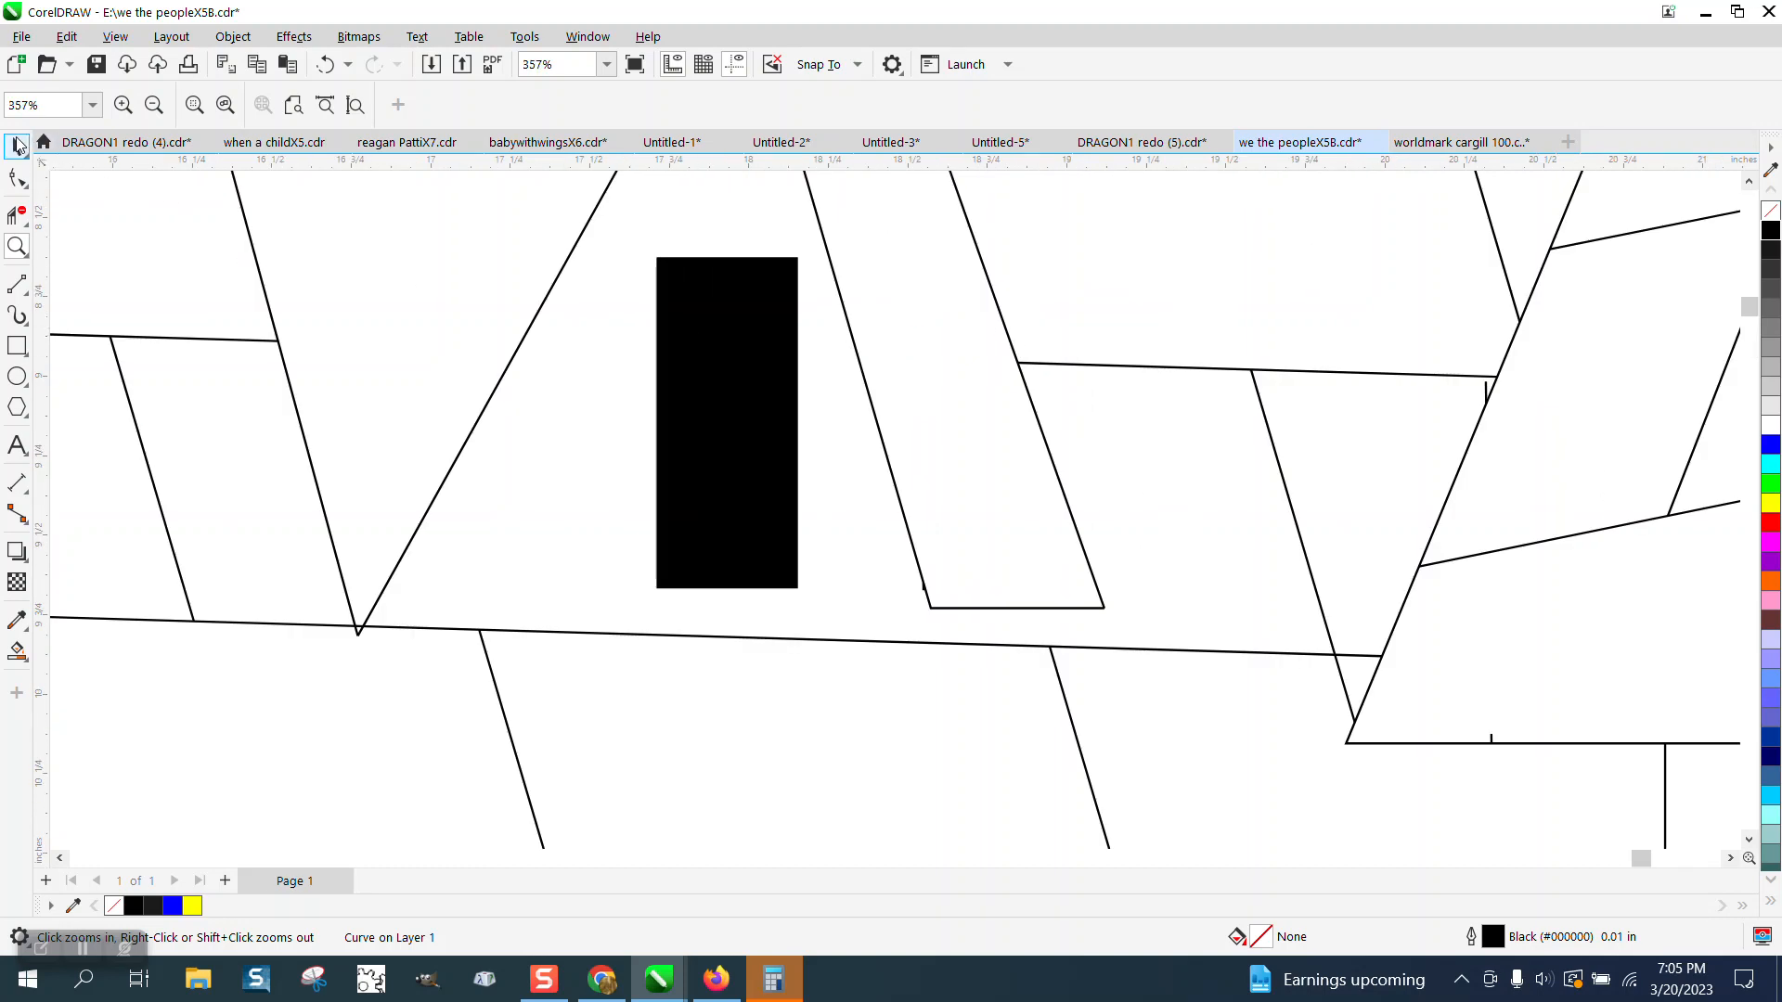
left_click(17, 146)
left_click_drag(764, 394, 716, 386)
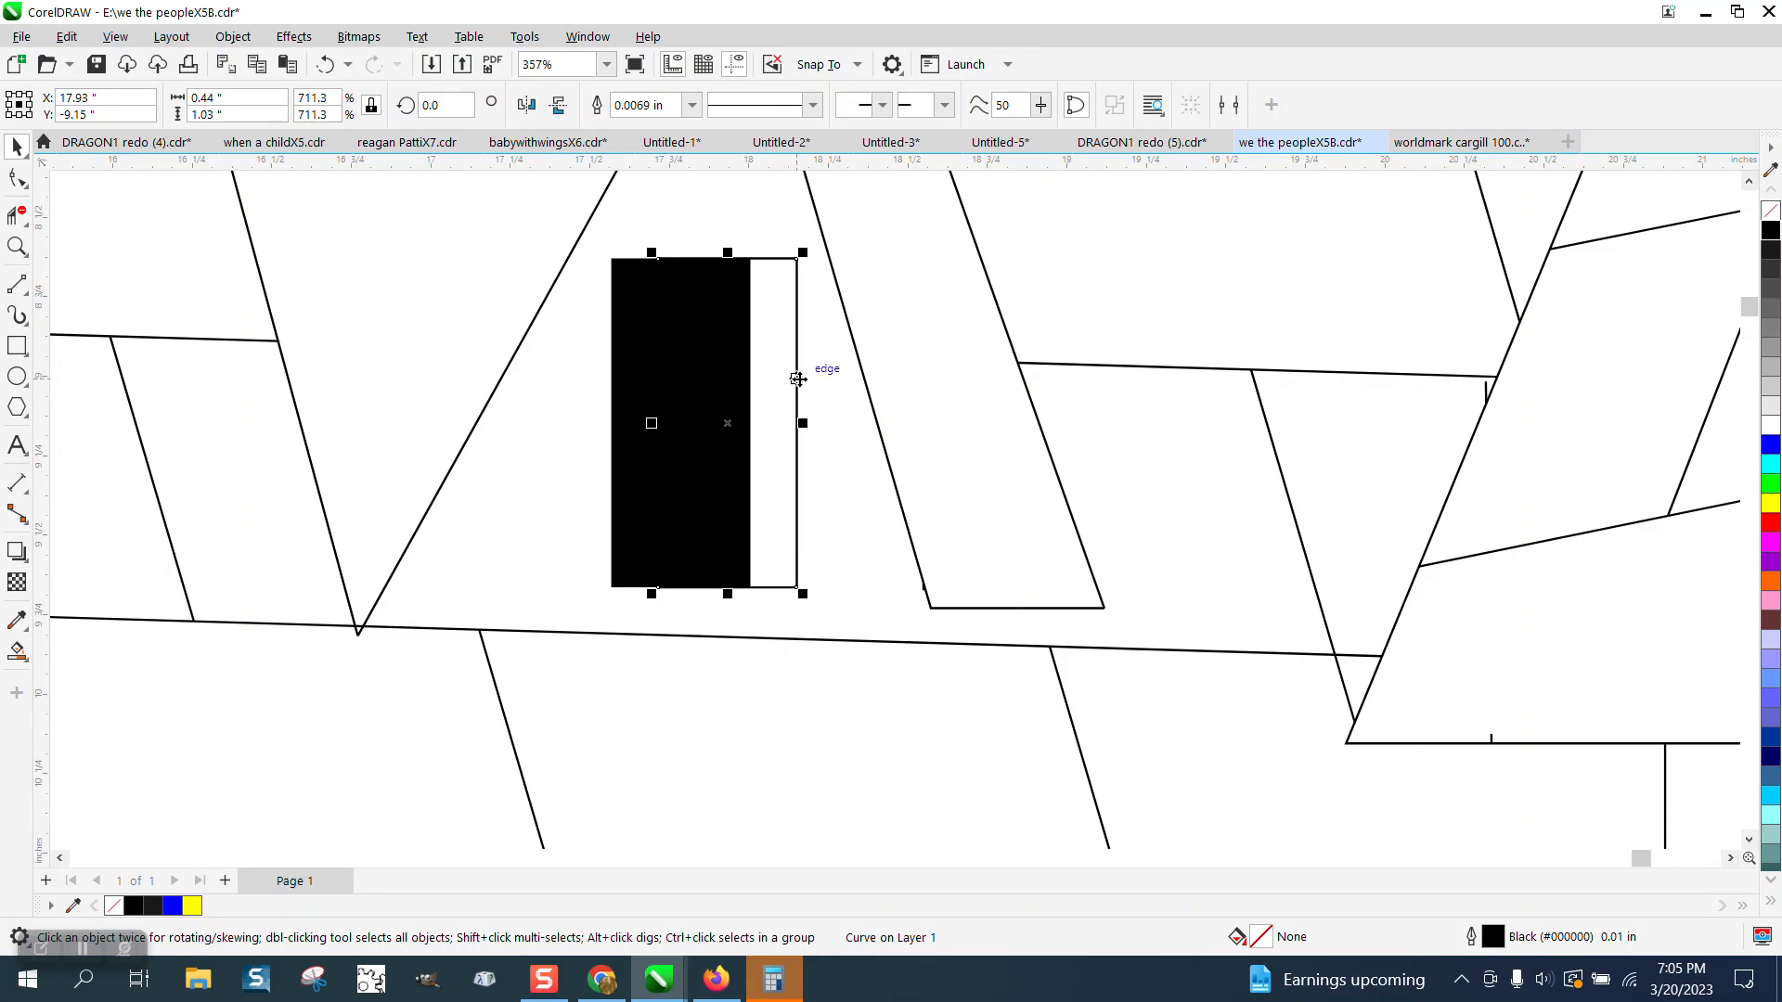
Delete the exposed right part of the dormer window's separate outline with Virtual Segment Delete
left_click(798, 379)
left_click(791, 386)
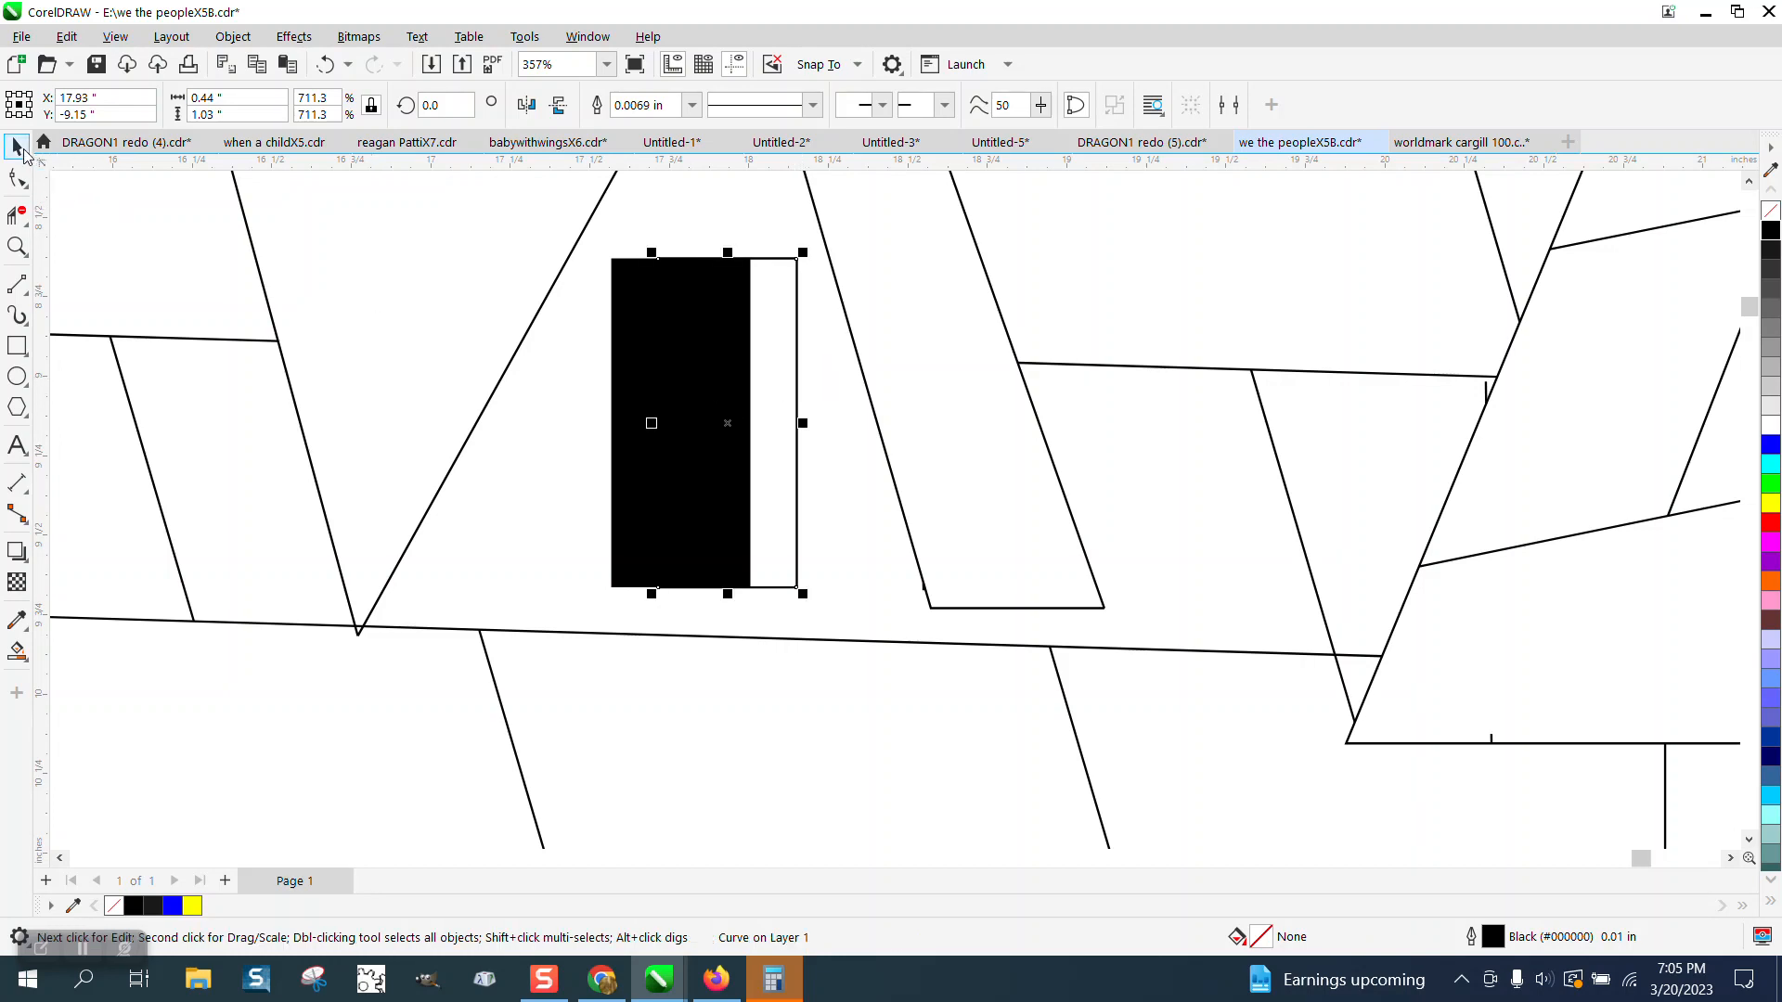
left_click(16, 215)
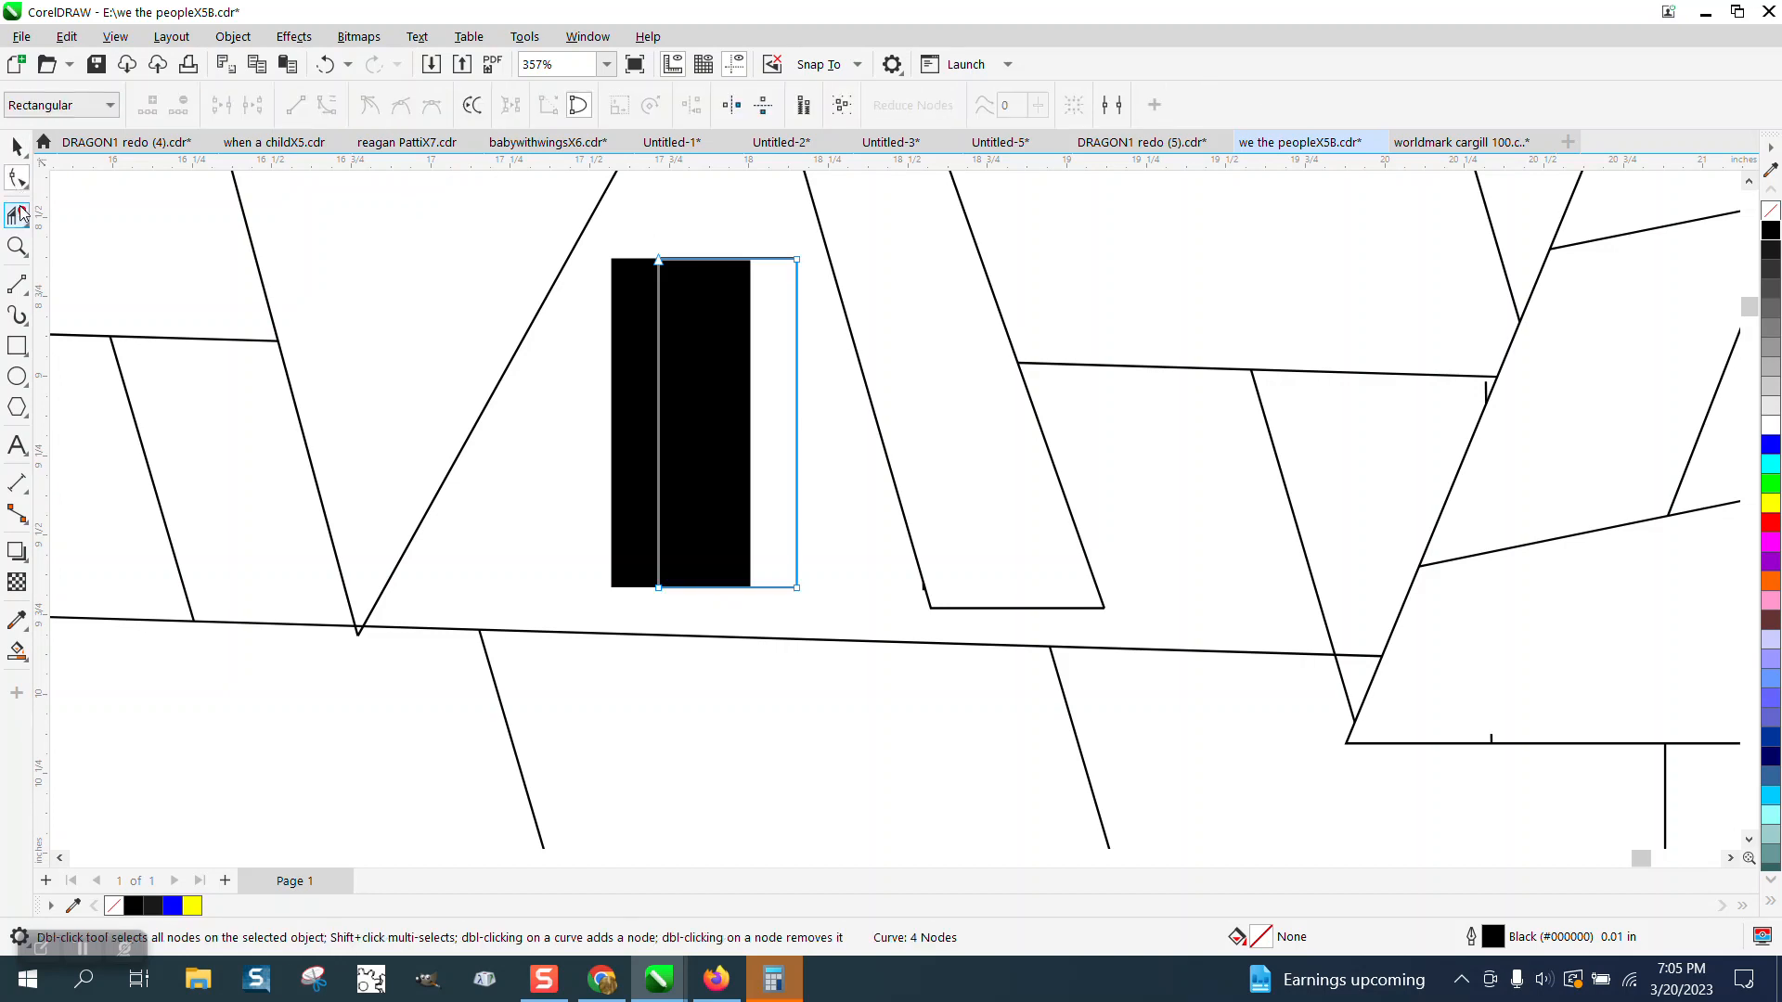
left_click_drag(822, 340, 829, 350)
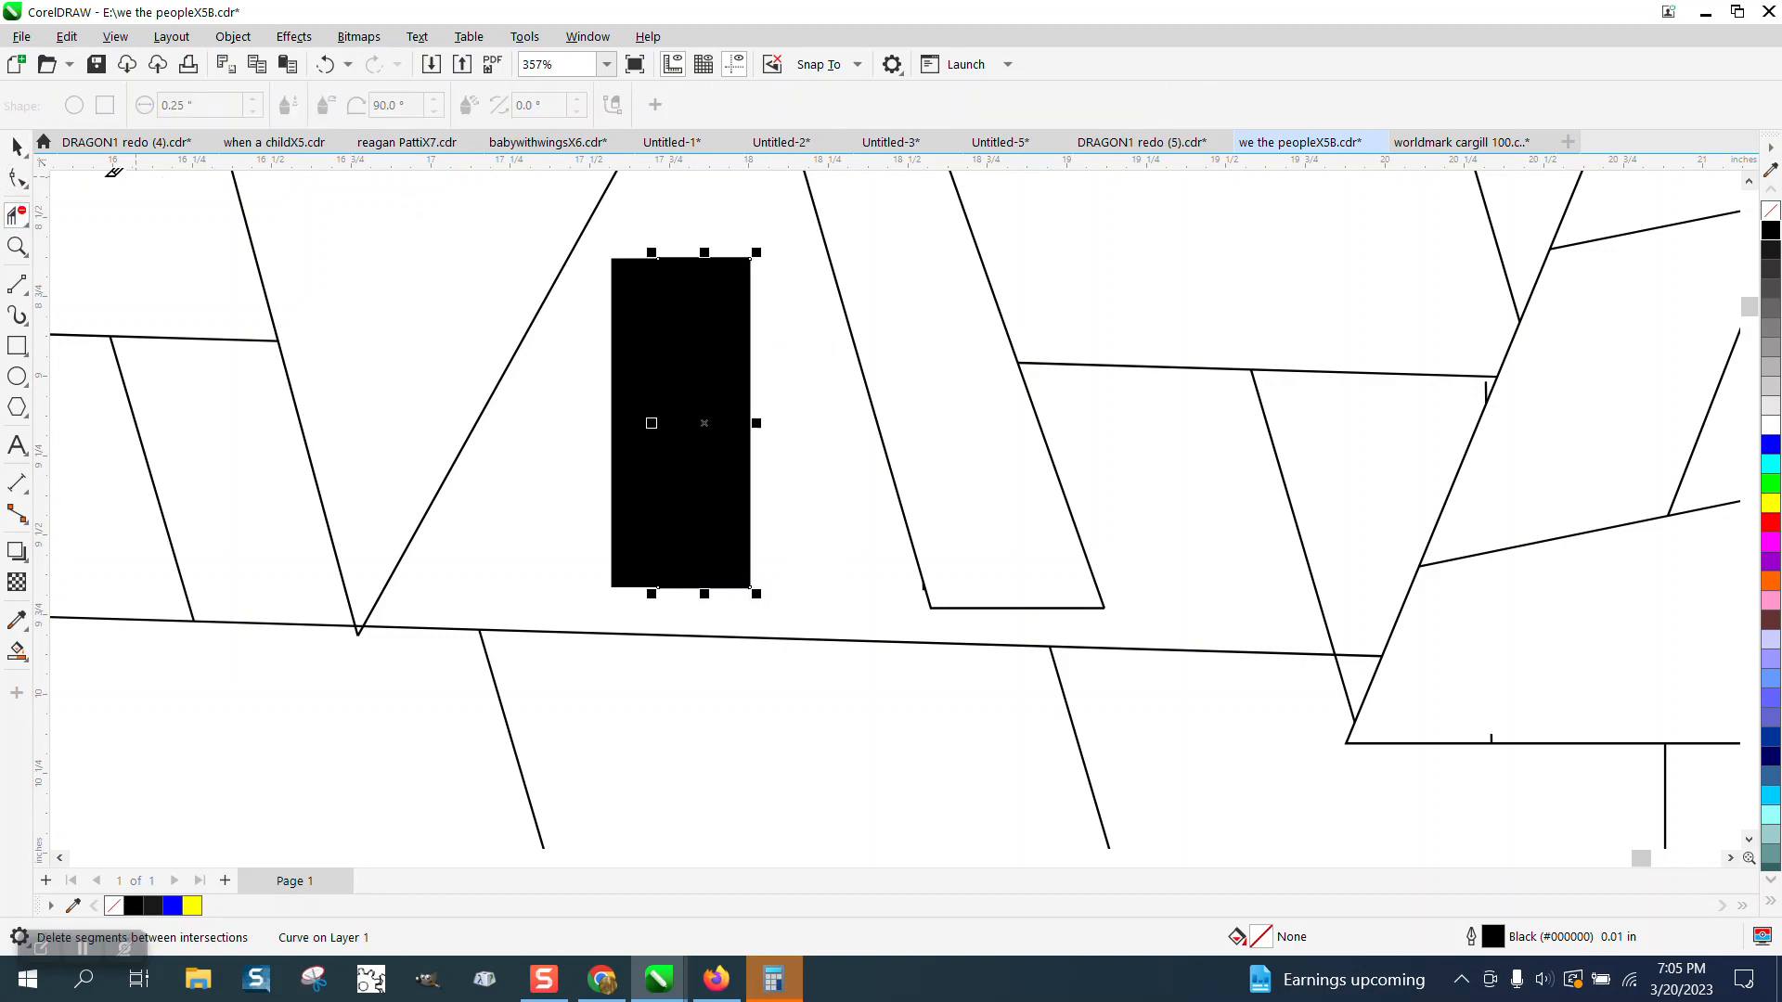
Move the dormer window's black shape farther left, clear of its outline, and delete the remaining outline segments
left_click(16, 146)
left_click_drag(708, 390, 554, 517)
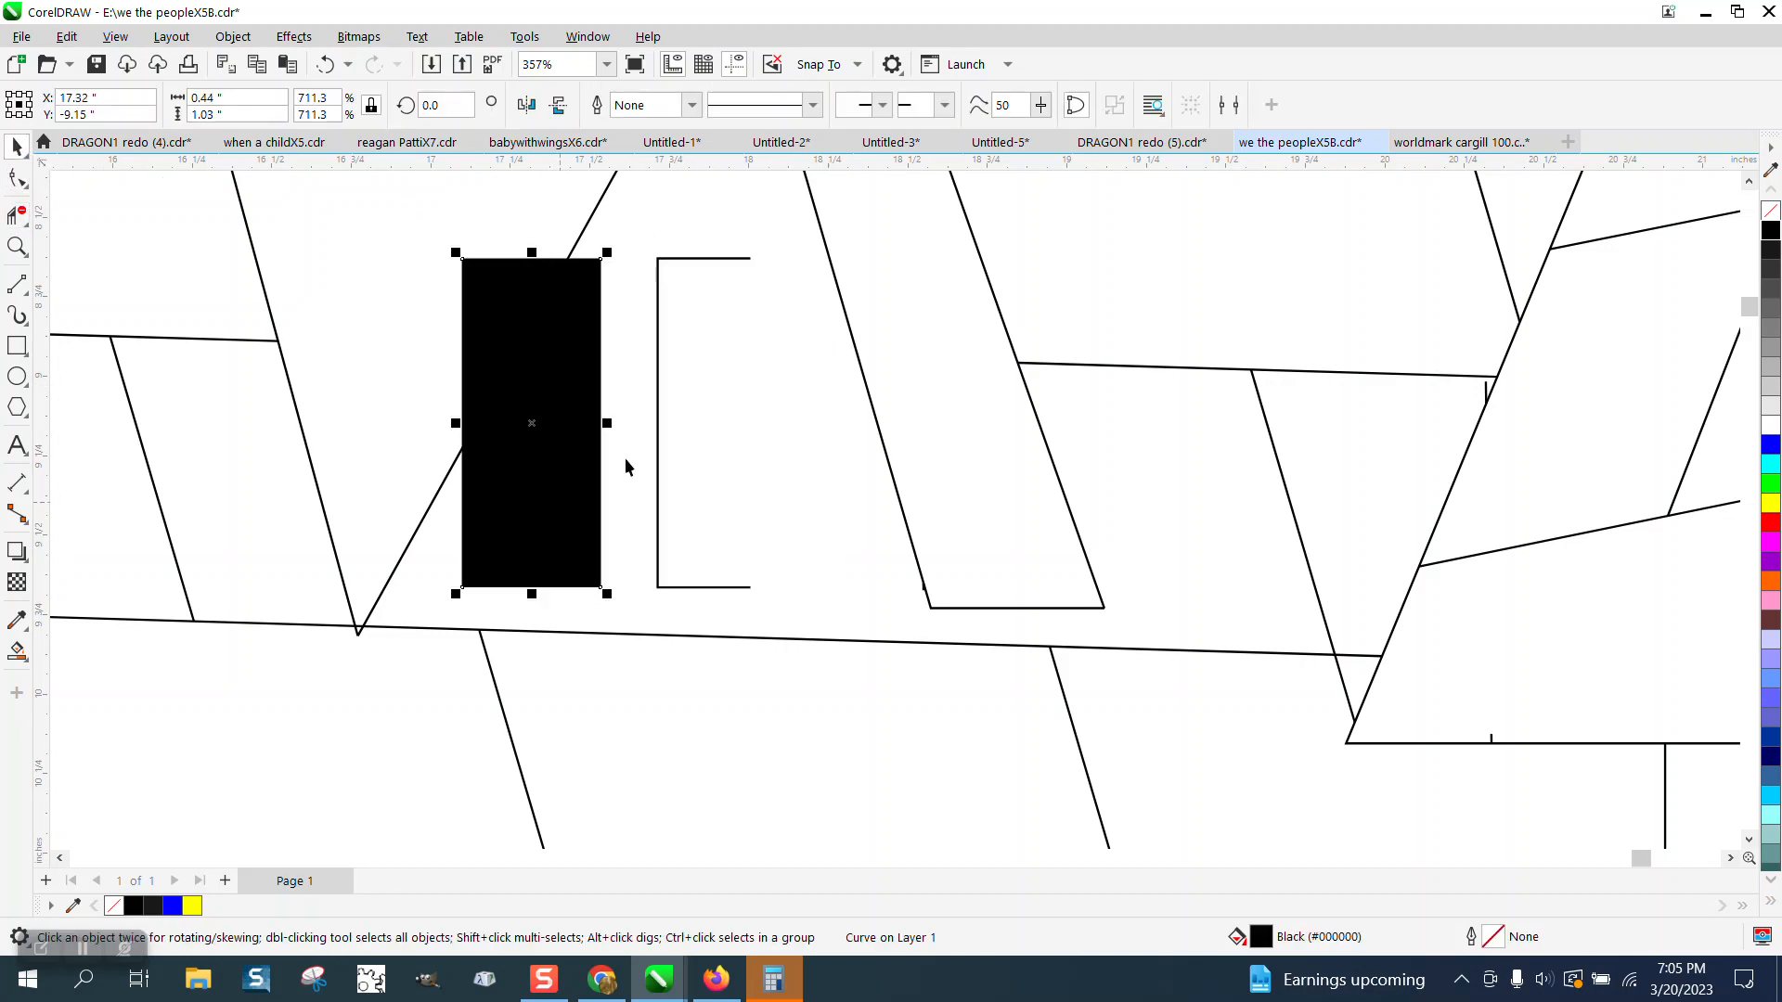
left_click(17, 215)
left_click_drag(694, 238, 752, 372)
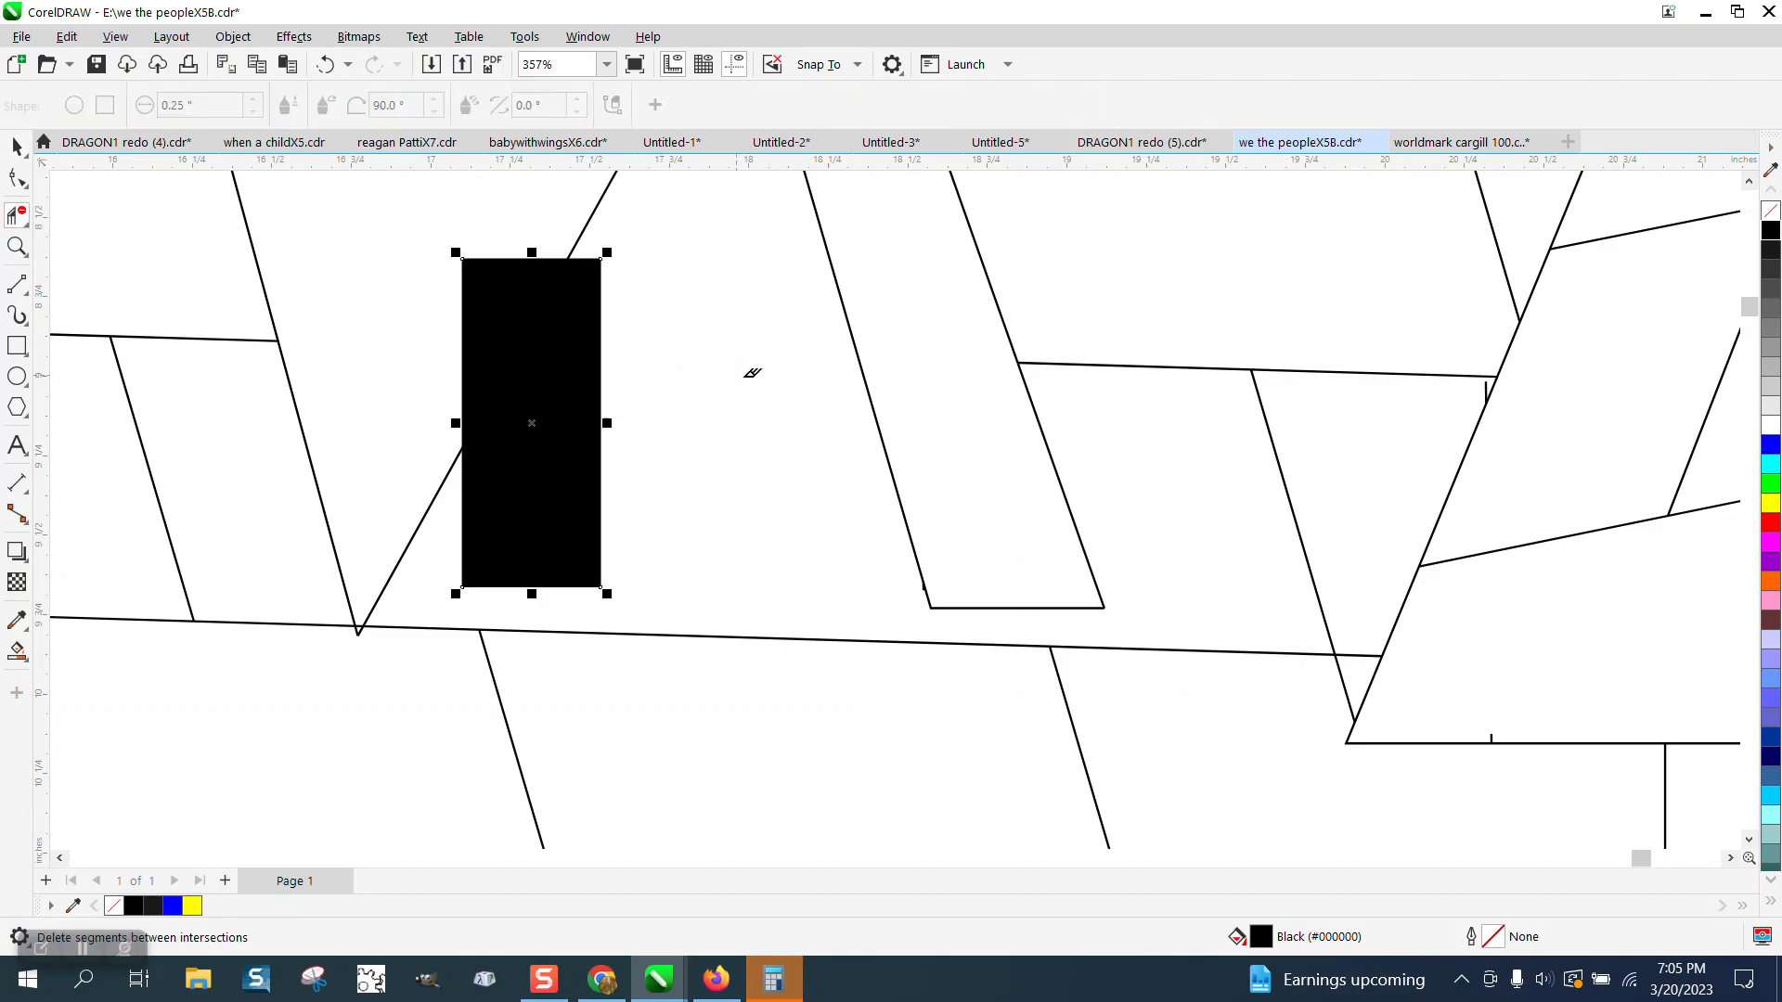
Move the dormer window's black shape right into the dormer opening, and reshape its right corners inward to slope the top and bottom edges
key("space")
left_click_drag(525, 353, 696, 366)
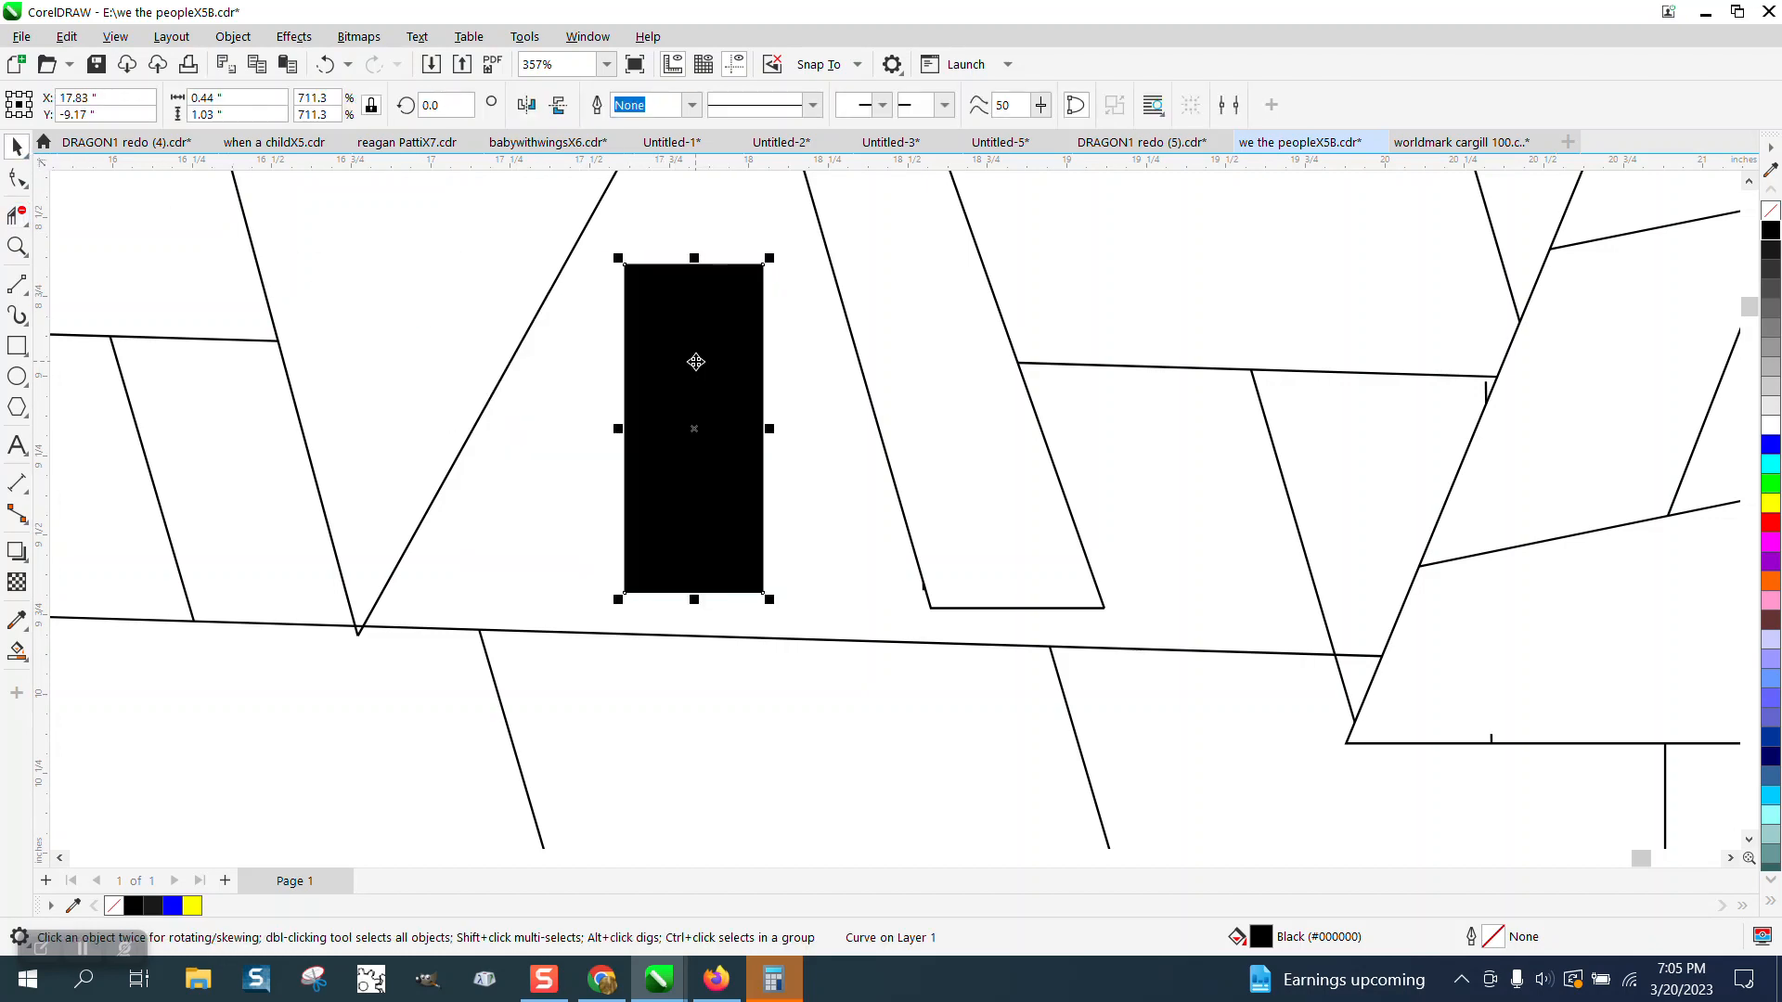
left_click(17, 178)
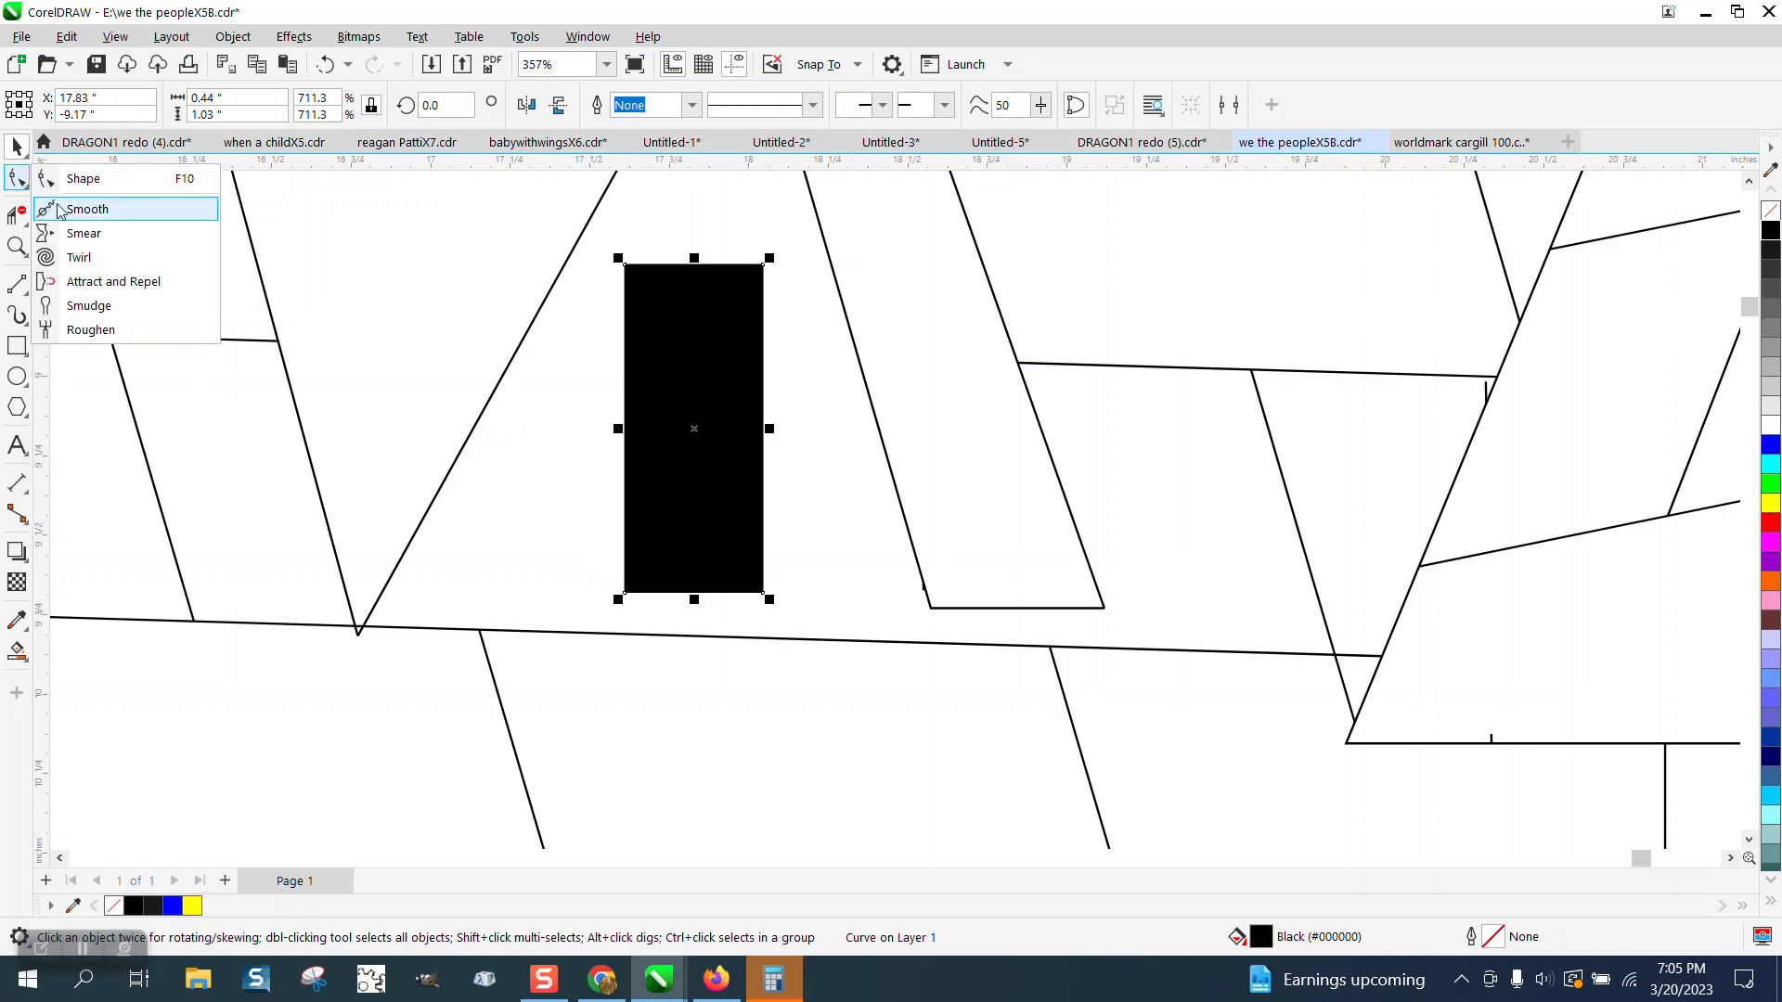
left_click(84, 179)
left_click(17, 246)
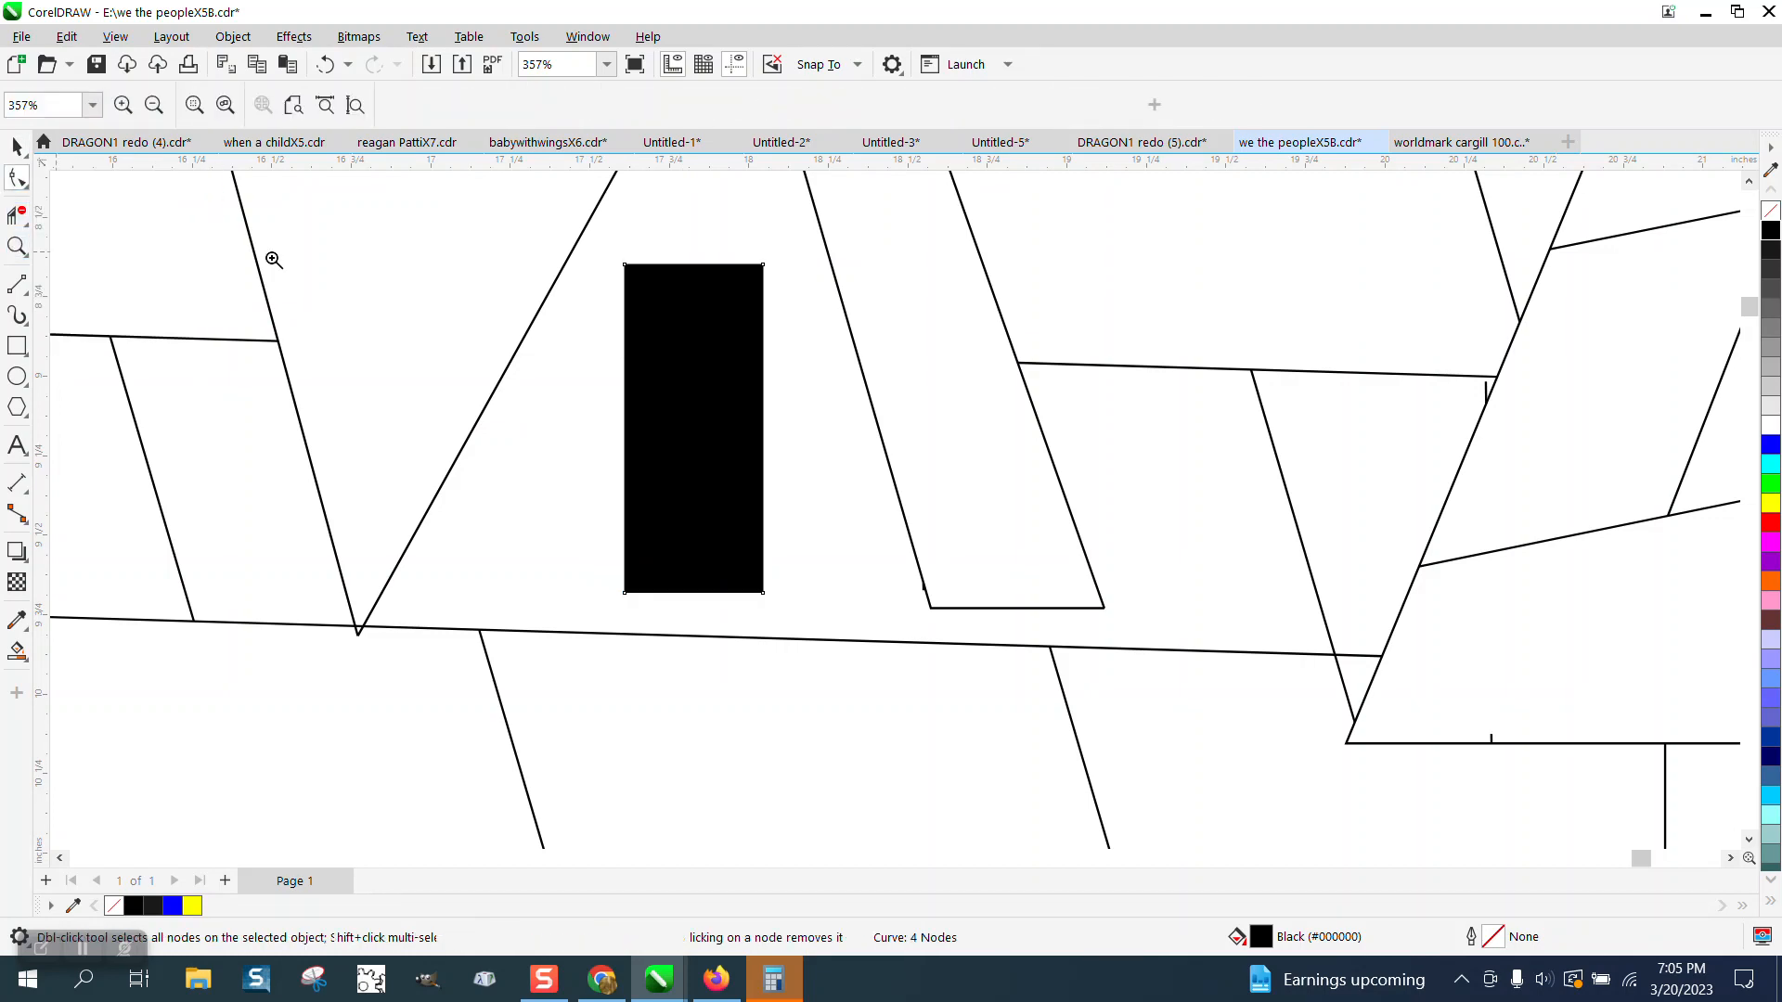
left_click_drag(593, 247, 612, 417)
left_click(17, 178)
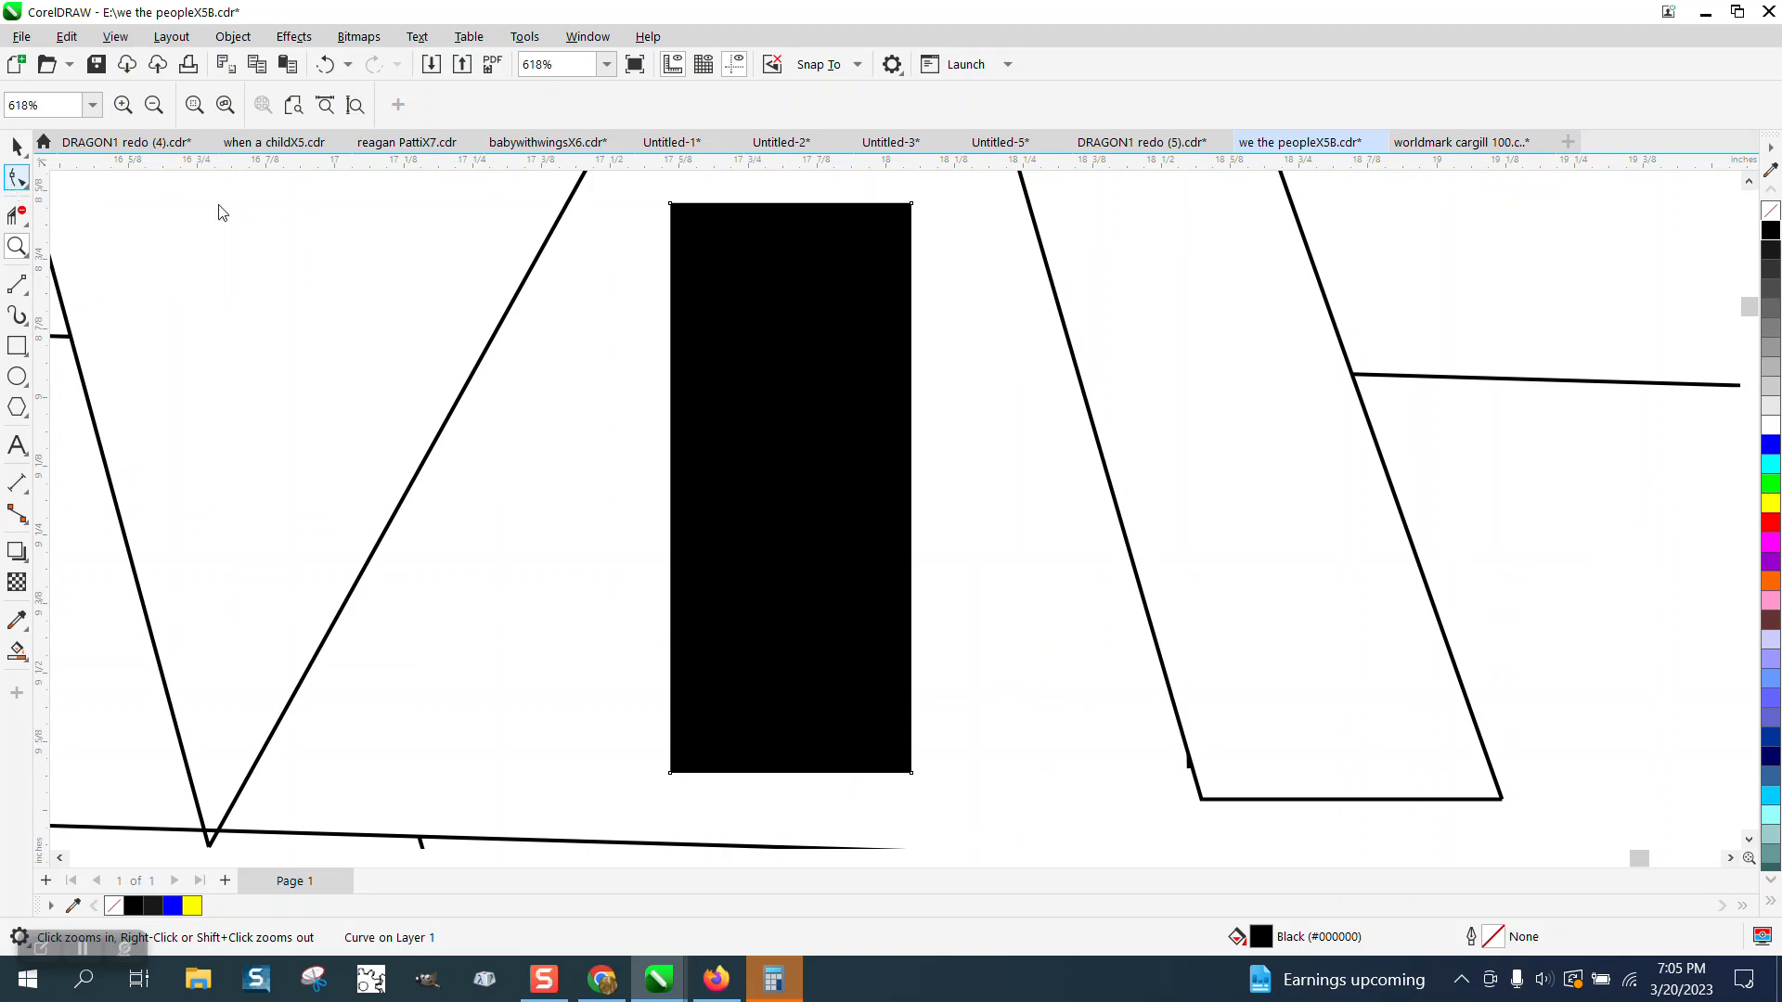
left_click_drag(919, 210, 922, 226)
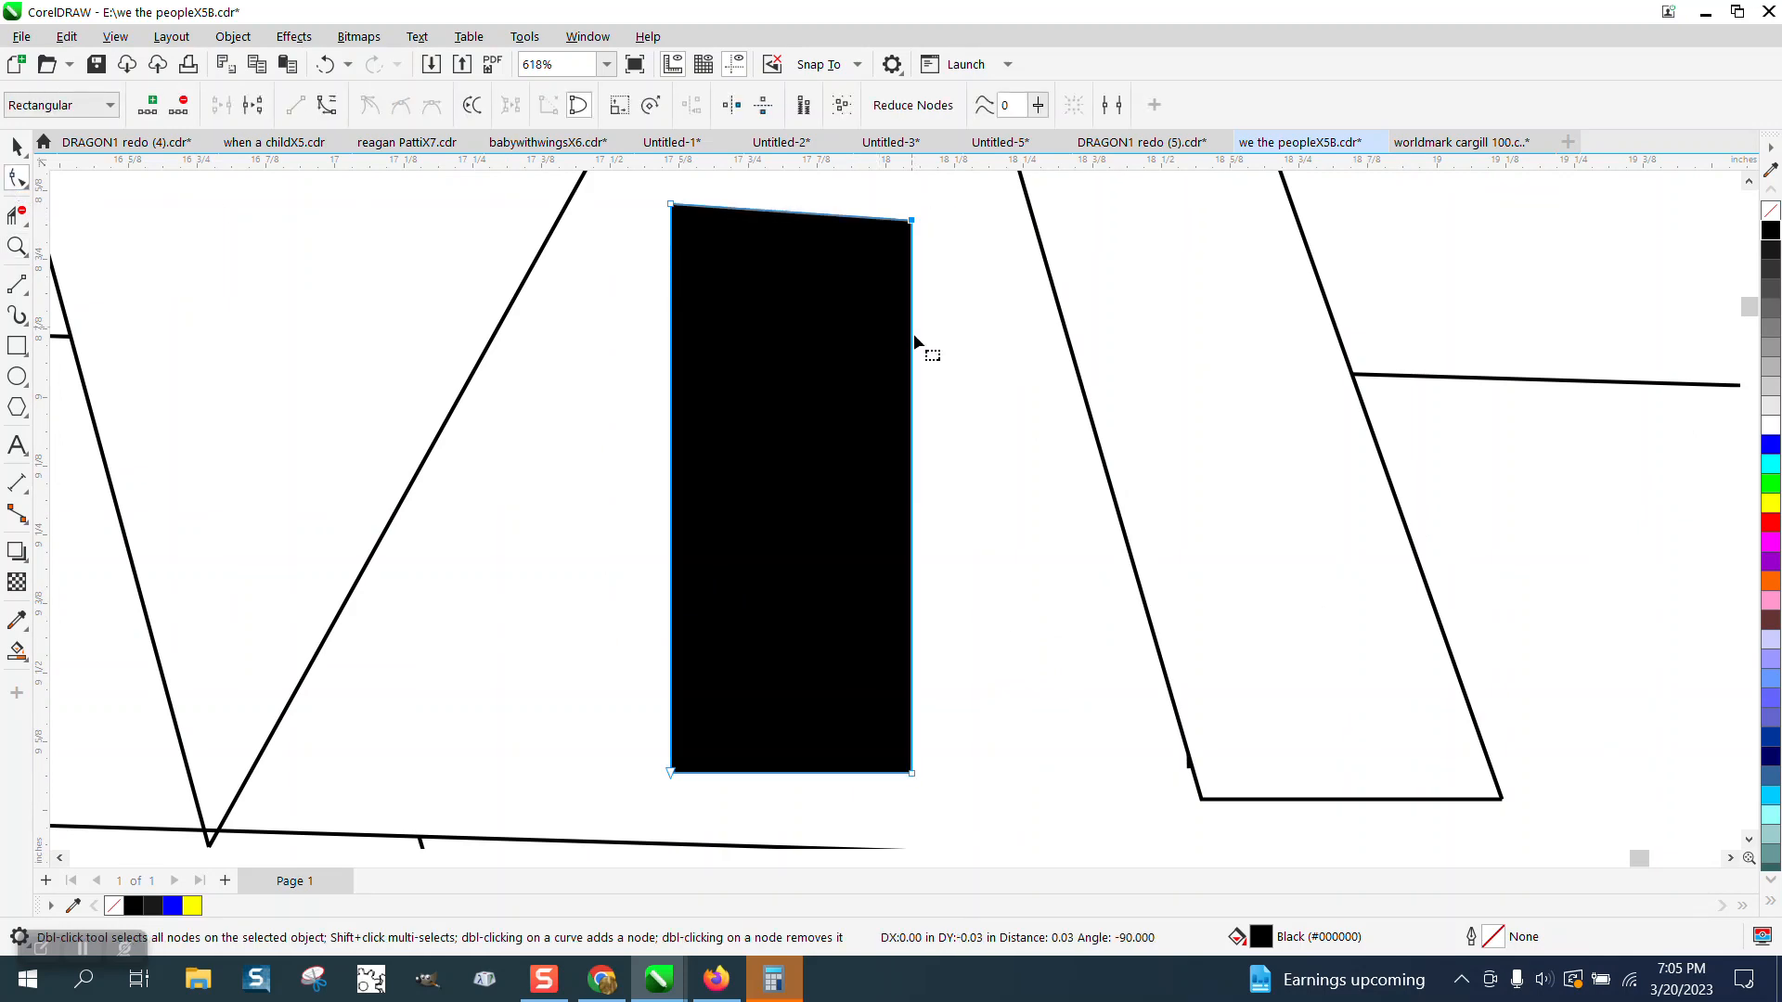
left_click_drag(913, 775, 923, 748)
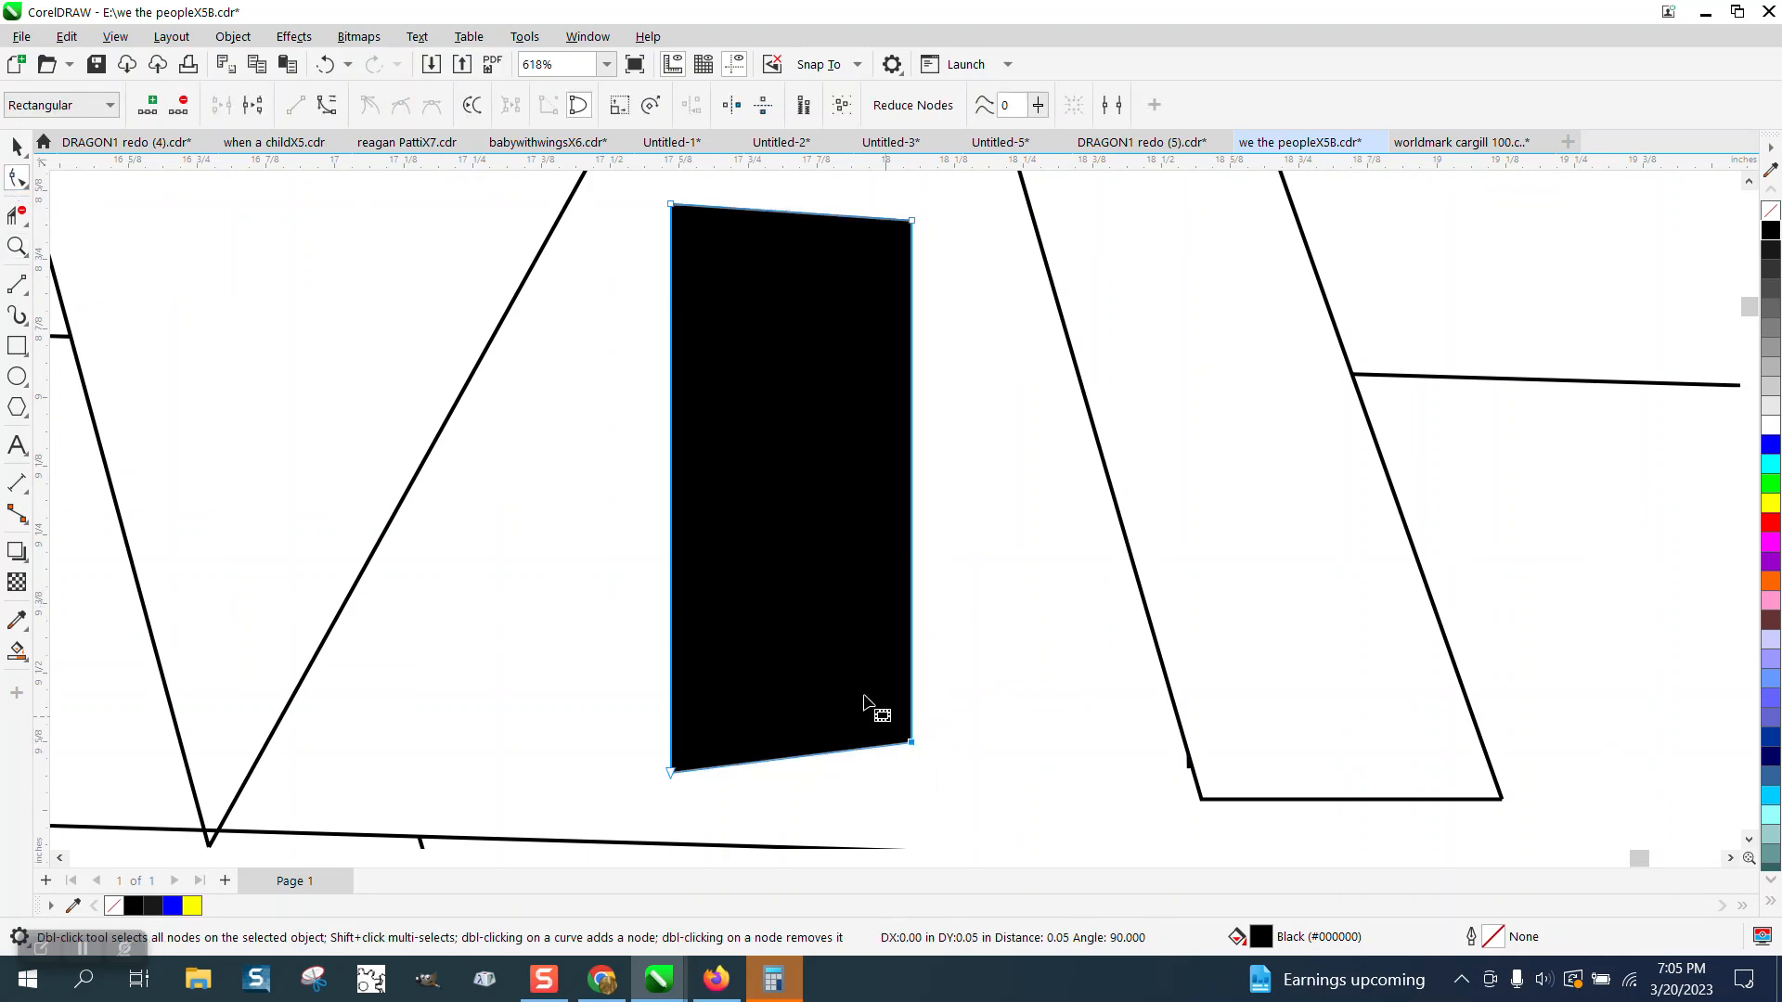
Try mirroring the dormer window's black shape horizontally
scroll(649, 419, "down", 2)
scroll(649, 419, "down", 5)
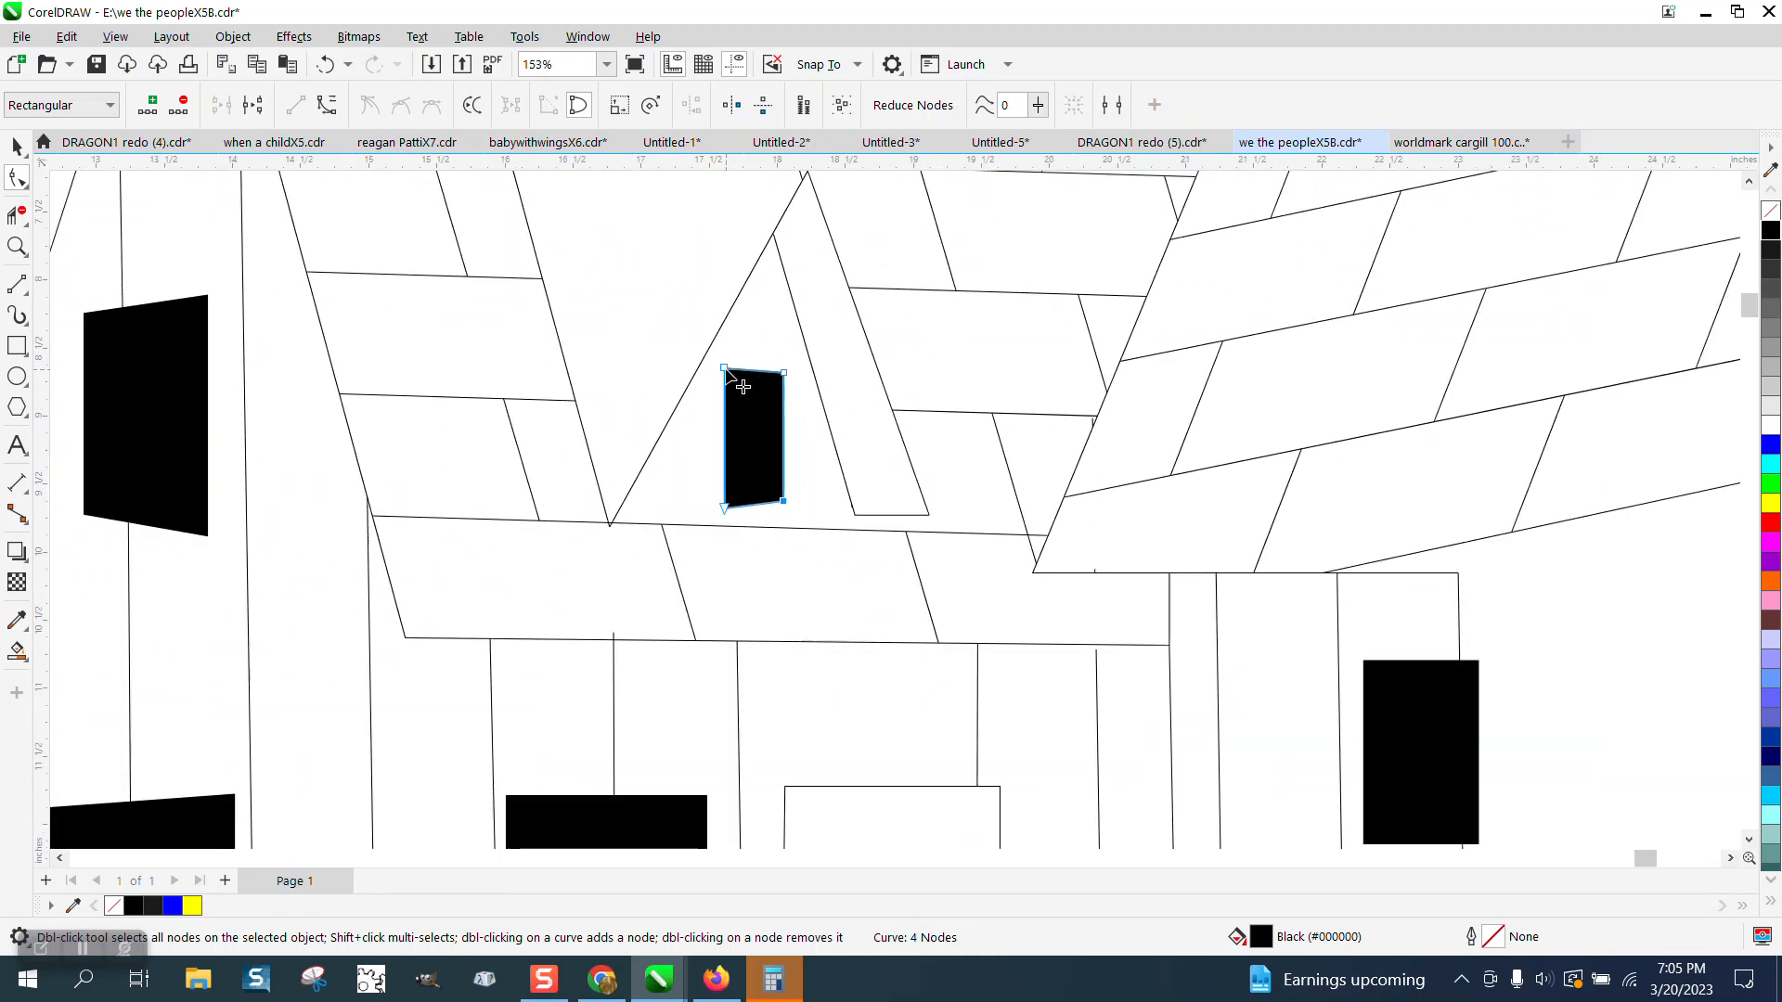
left_click(17, 146)
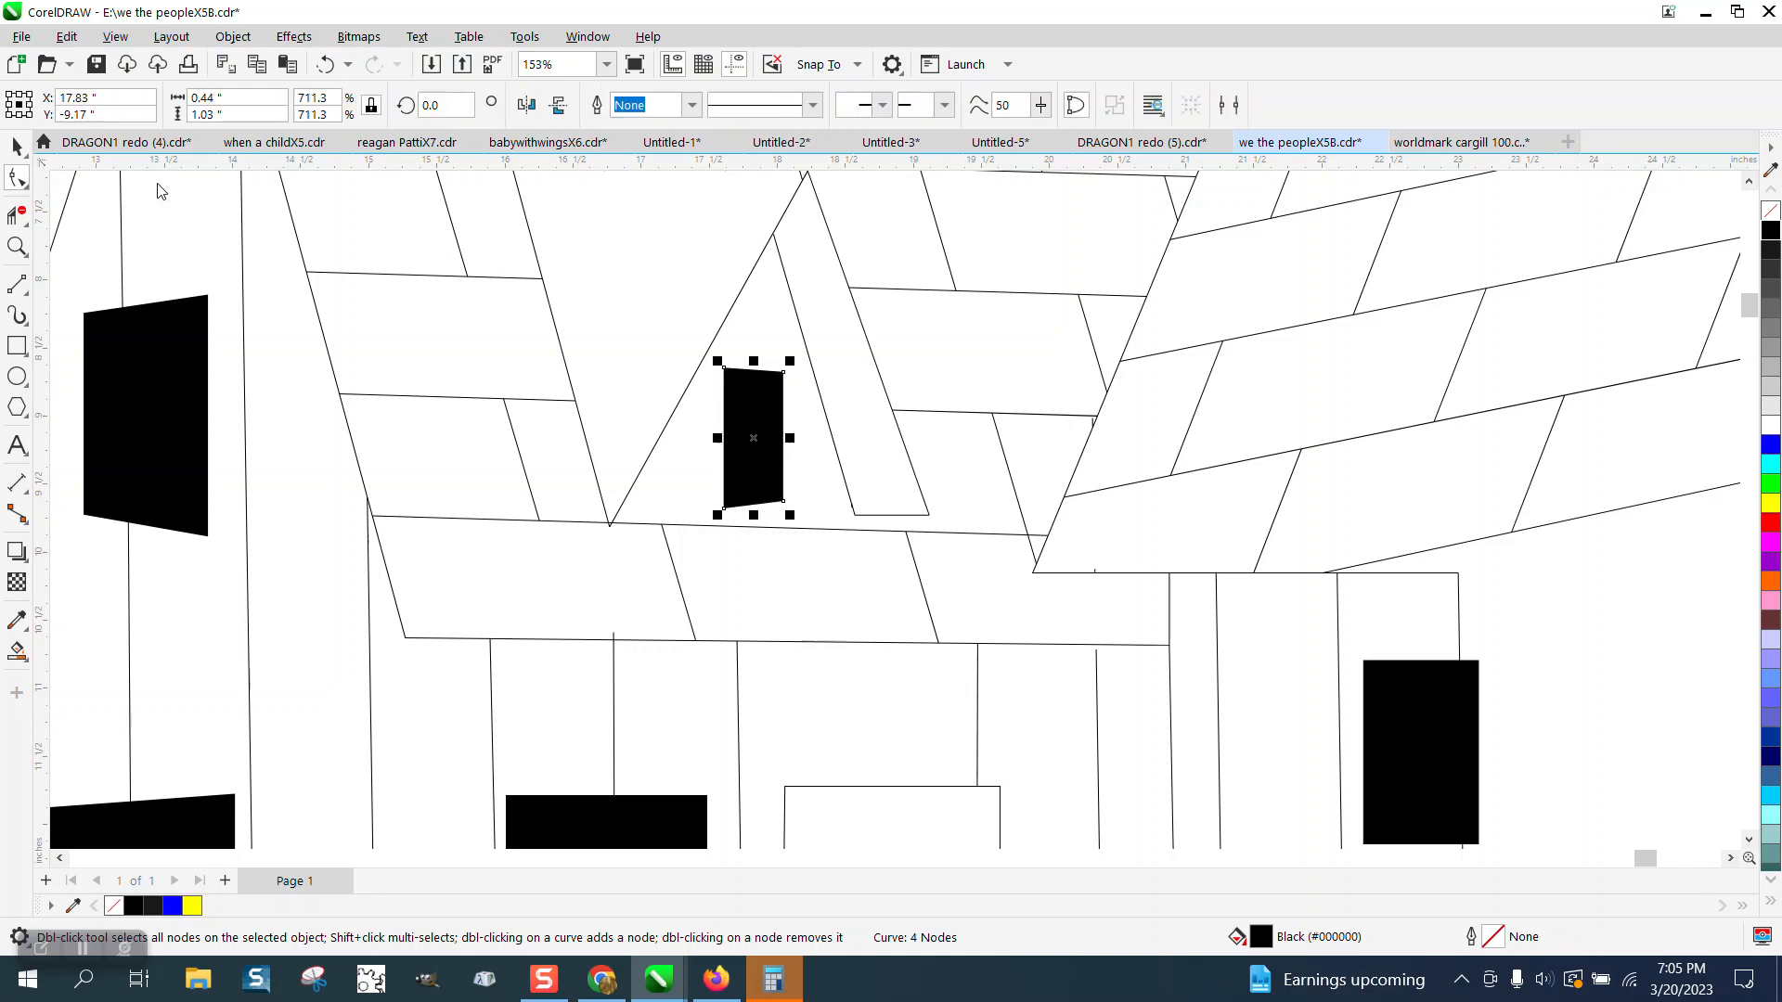
left_click(525, 106)
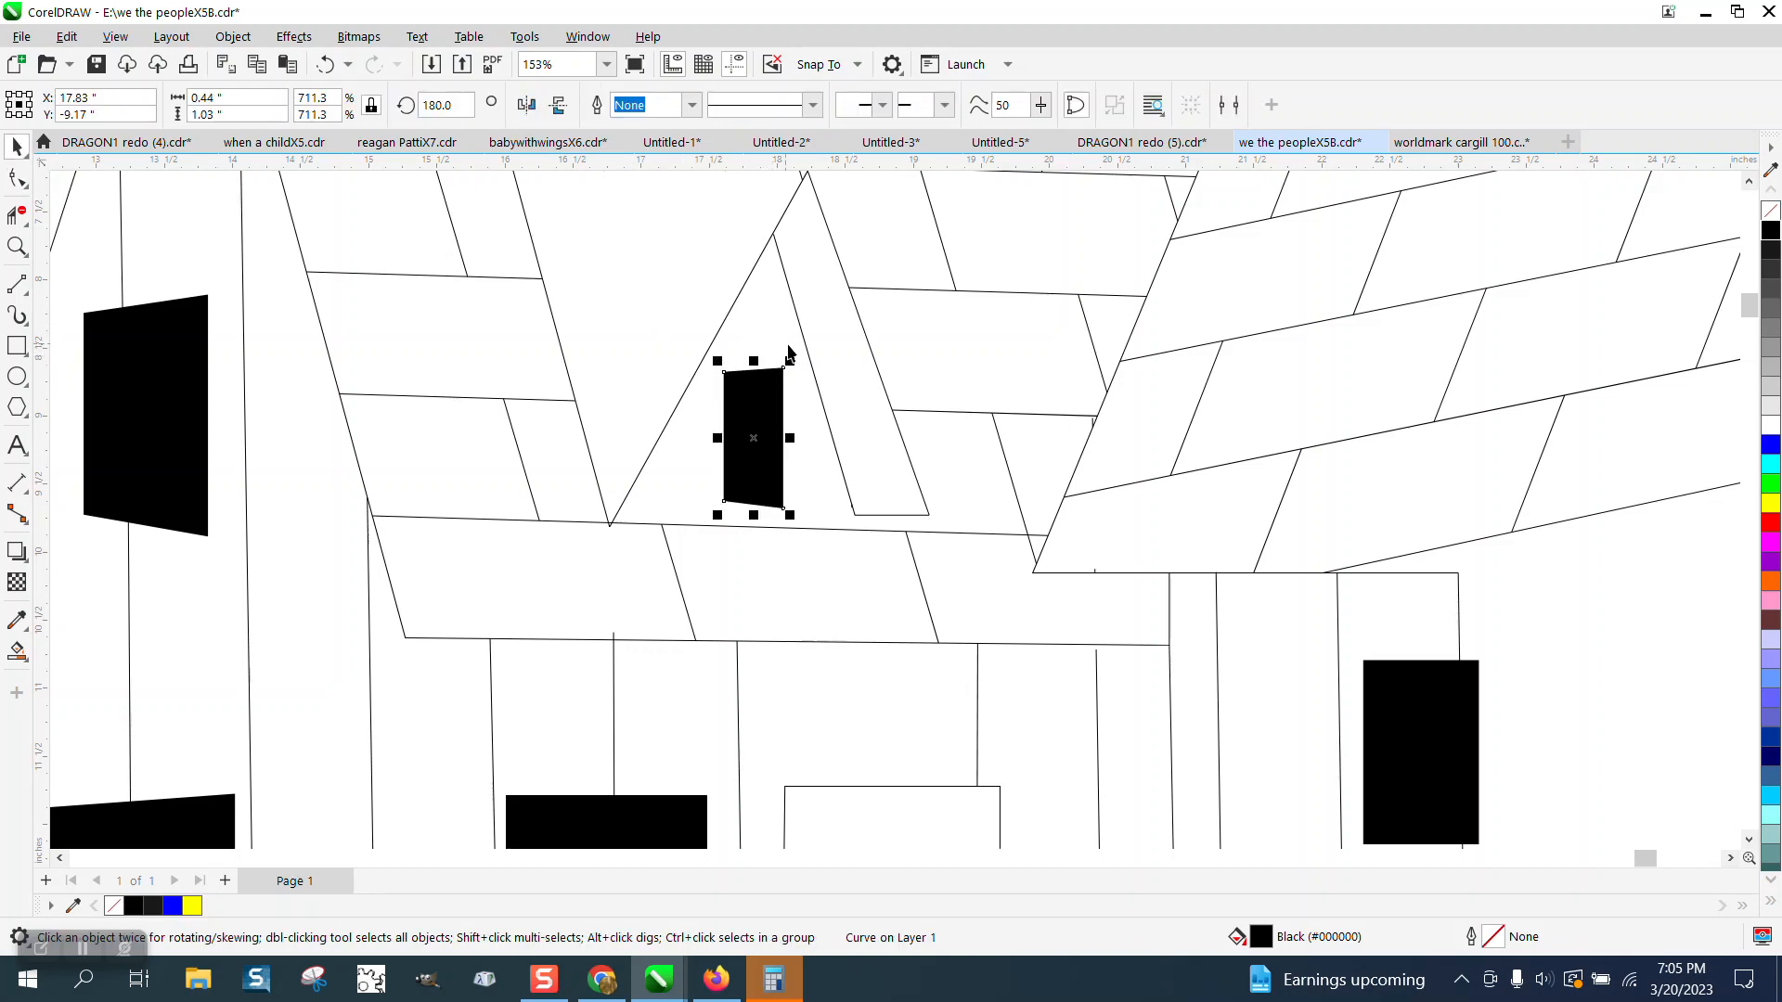
left_click(316, 72)
Nudge the dormer window's black shape slightly right within the dormer
left_click_drag(755, 409, 763, 408)
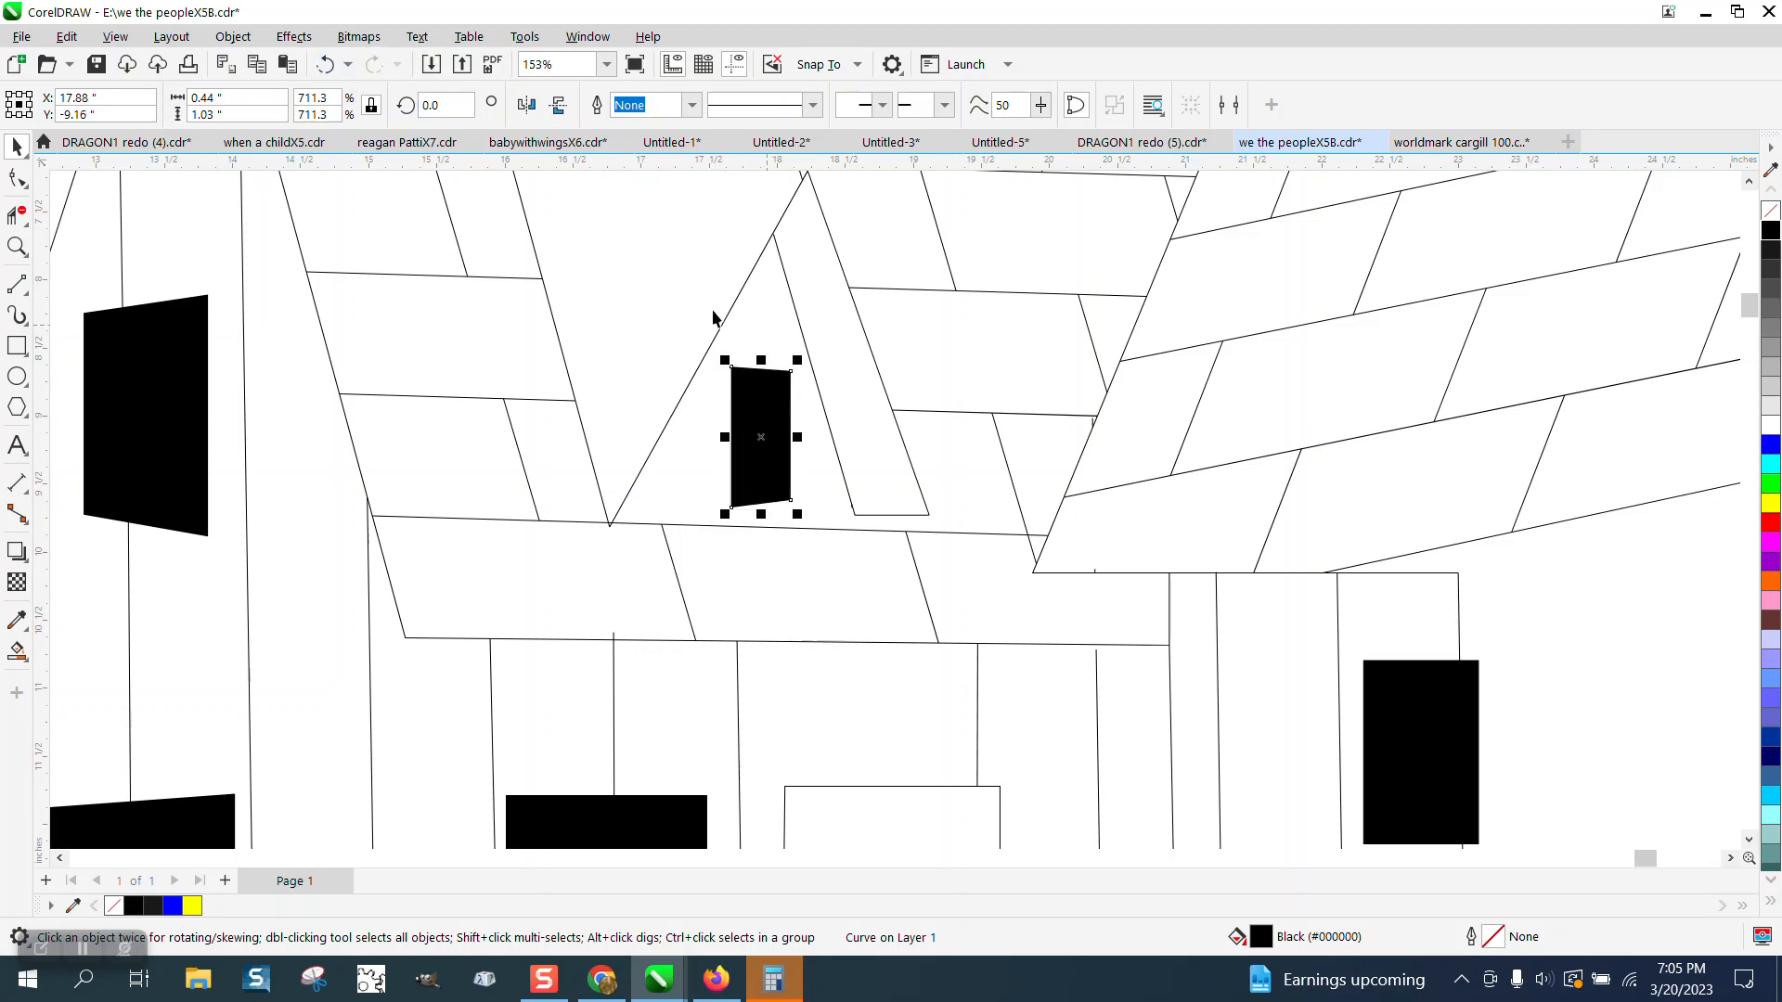
Move the black window shape beside the right wing's wall corner left, clear of the wall line, and delete its duplicate outline
scroll(659, 279, "down", 2)
left_click(1175, 551)
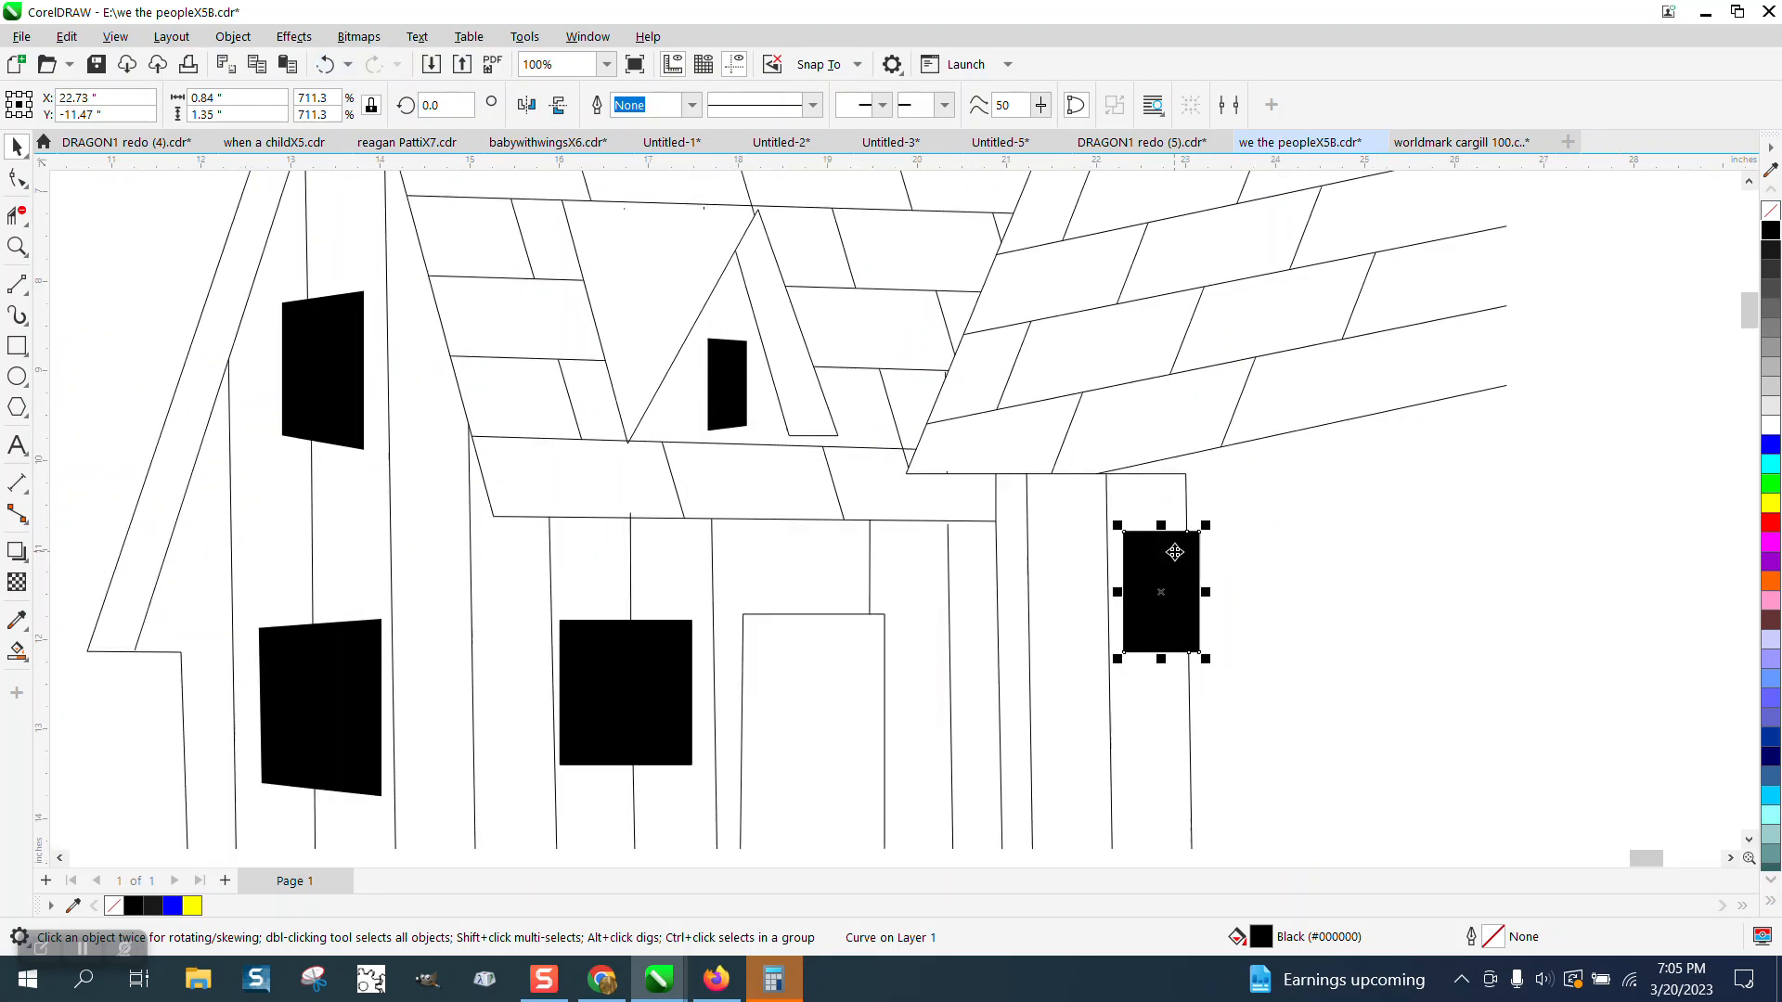
left_click_drag(1175, 552, 1133, 553)
left_click(1199, 564)
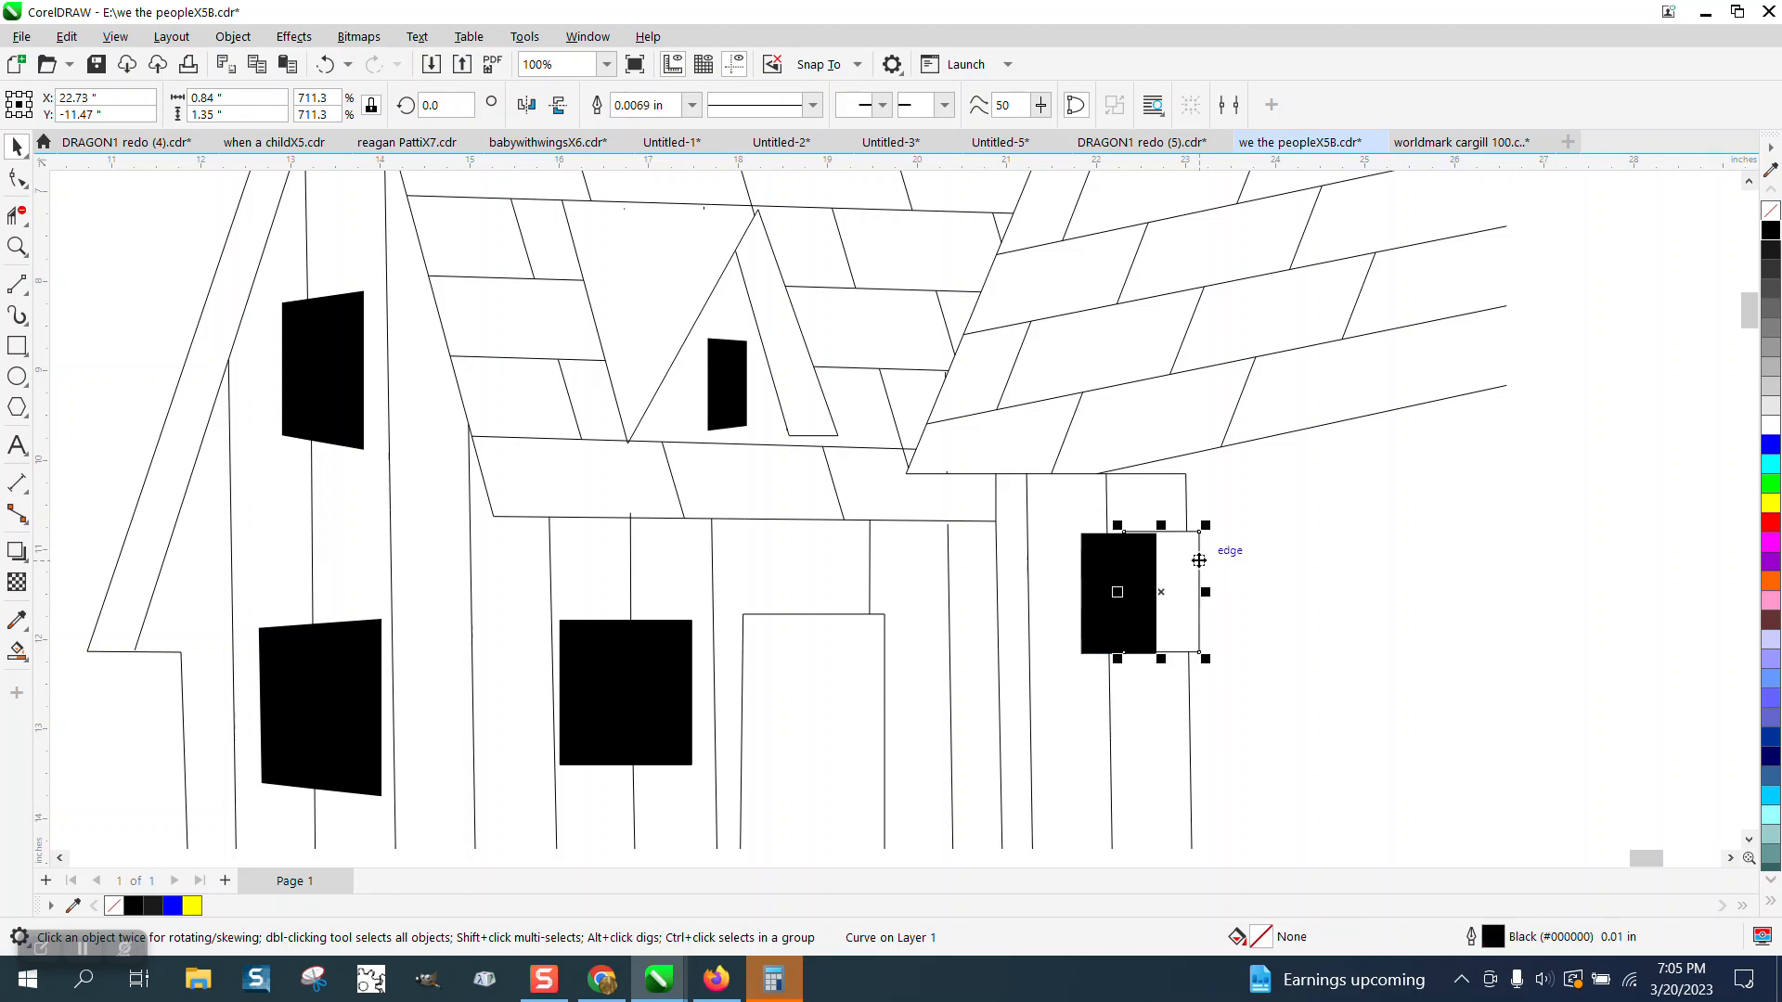
key("Delete")
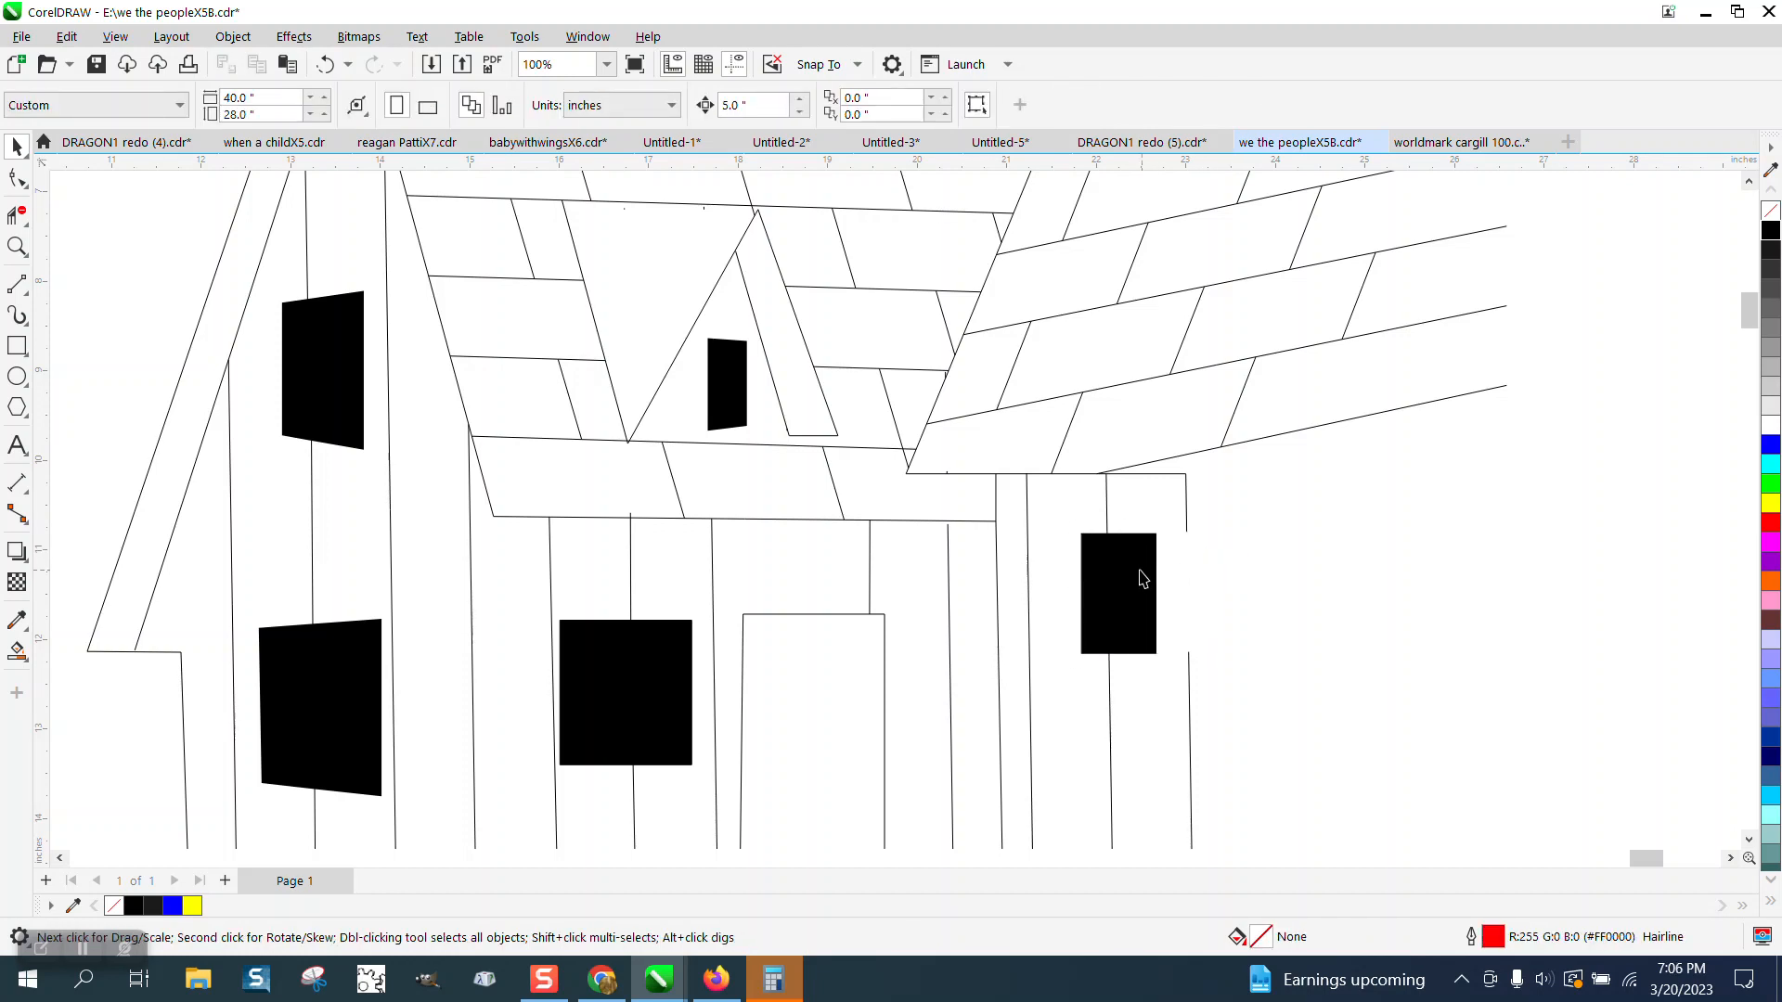
Close the gap in the wall line beside that window by extending its upper end down to the lower segment
left_click(17, 177)
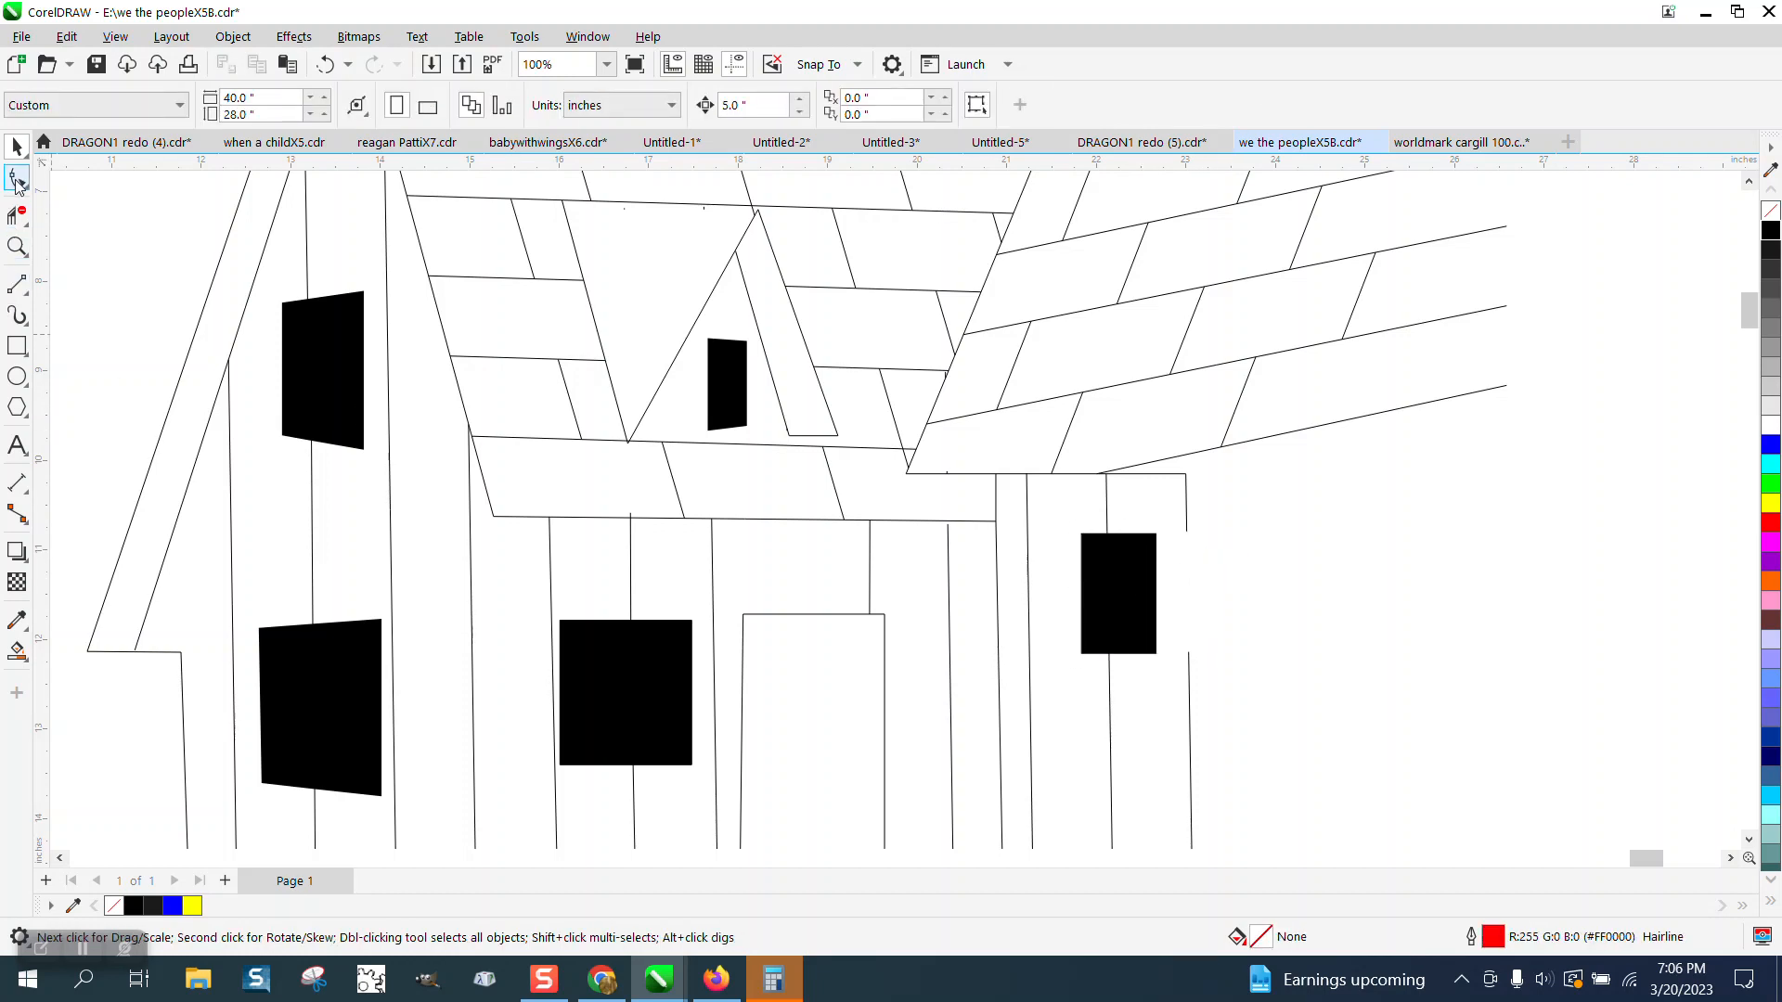
left_click(1188, 534)
left_click_drag(1188, 534, 1198, 660)
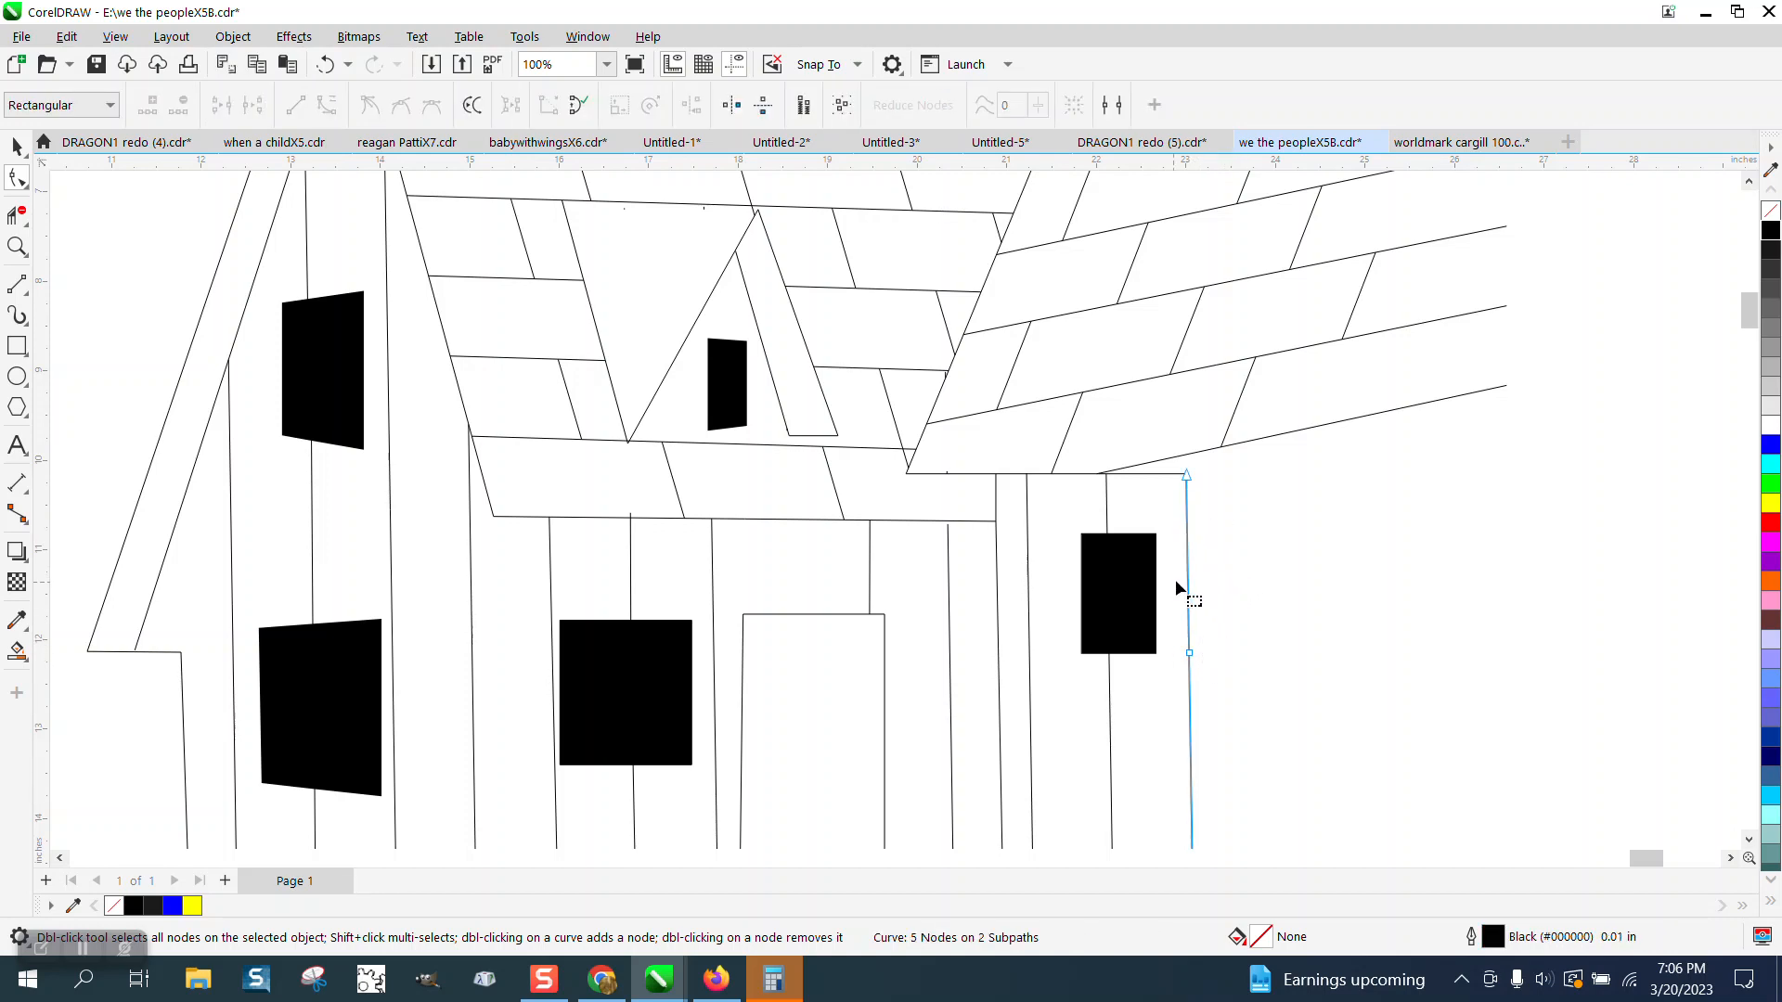
Add perspective to the lower-left window's black shape, raising its top-left and bottom-left corners
scroll(1193, 566, "down", 1)
scroll(1284, 553, "down", 1)
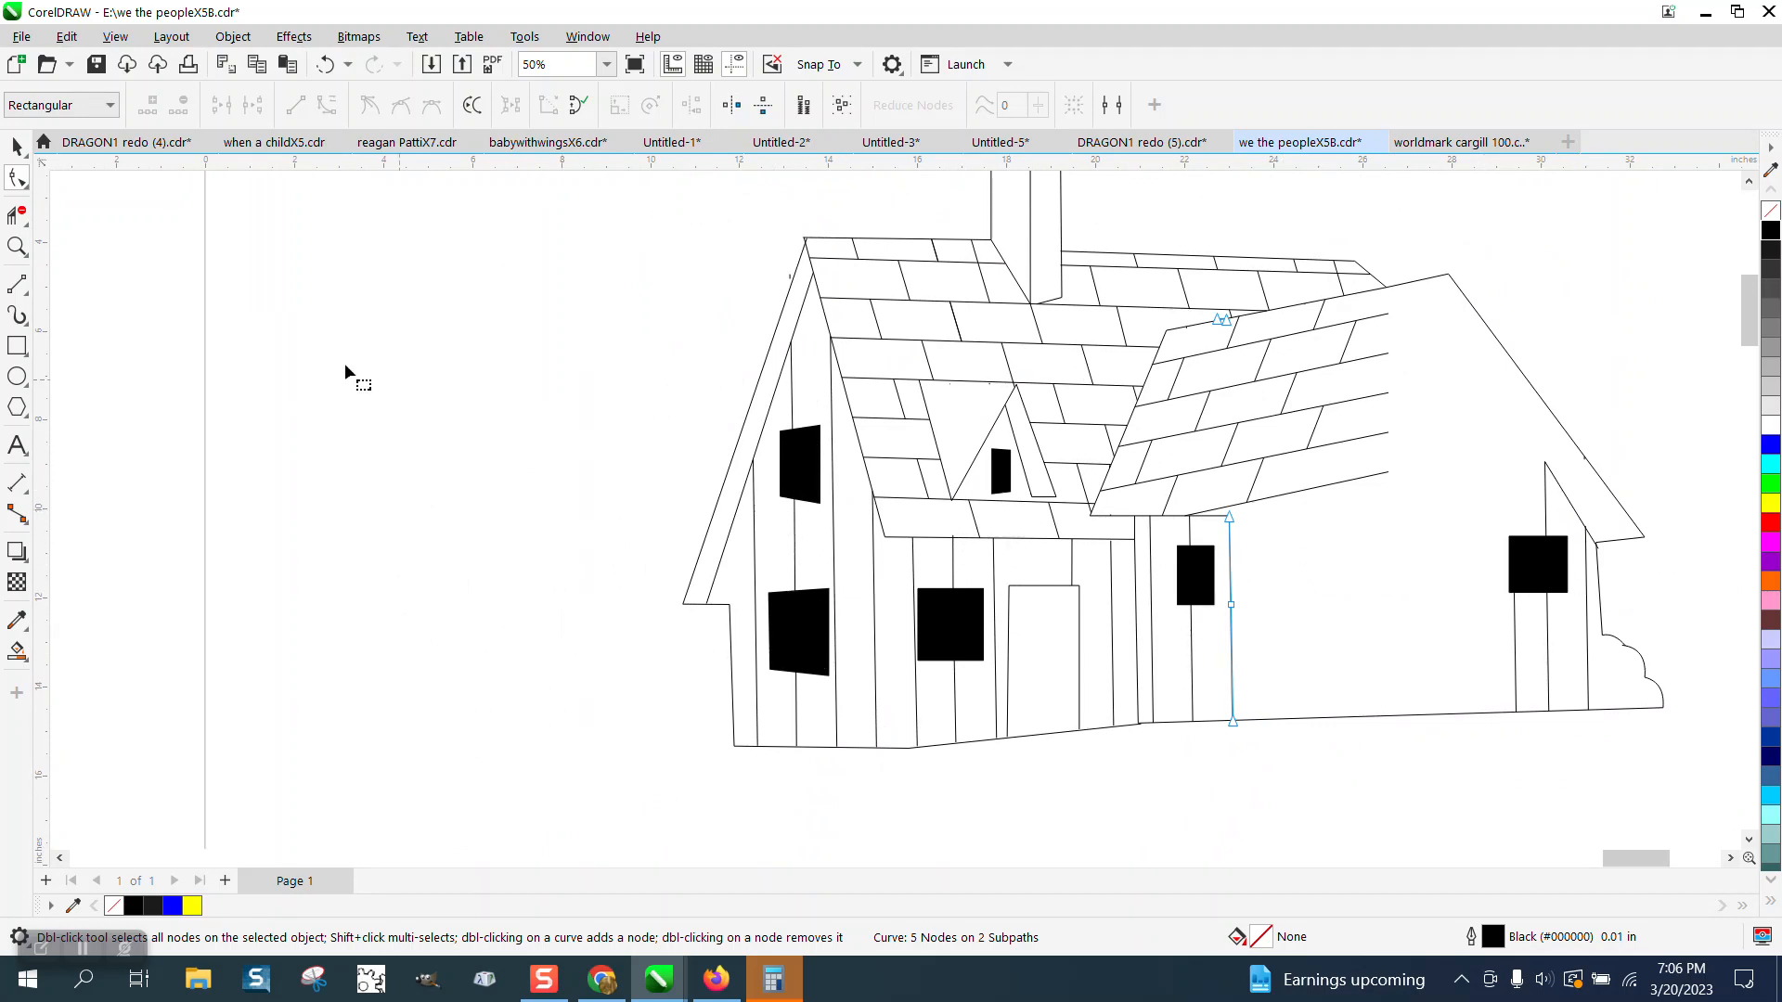
left_click(17, 246)
left_click_drag(724, 302, 1012, 716)
left_click(16, 147)
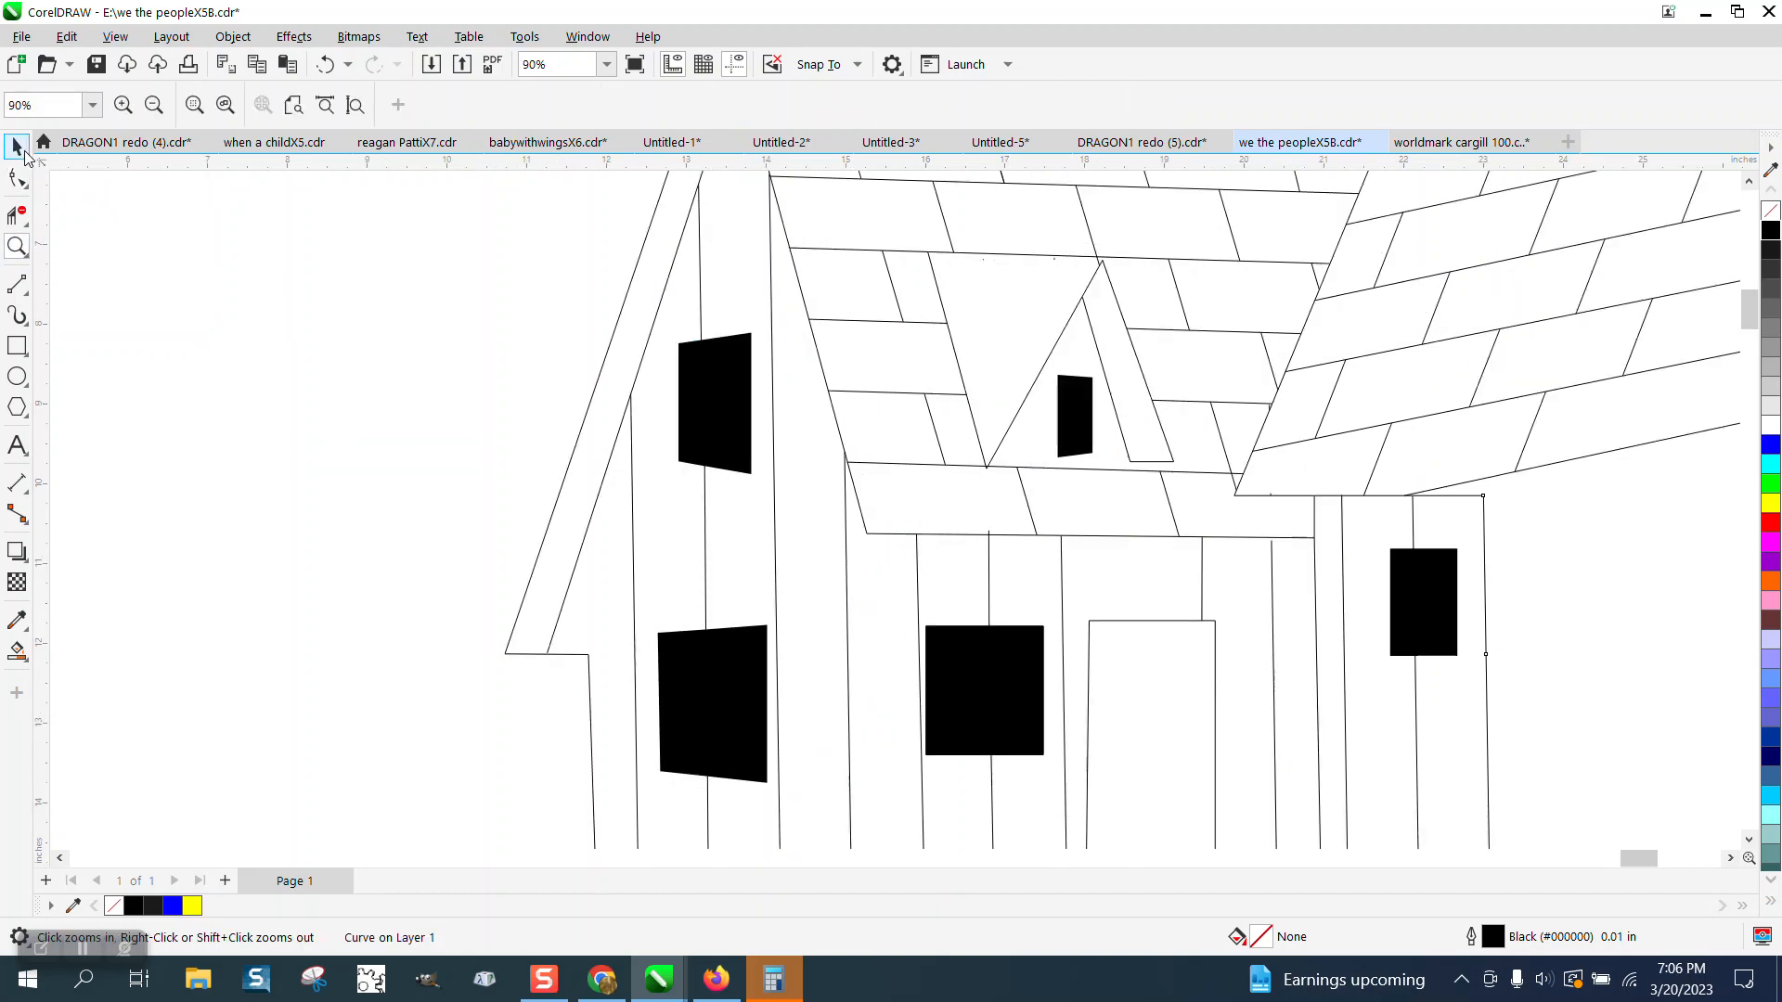
left_click(740, 640)
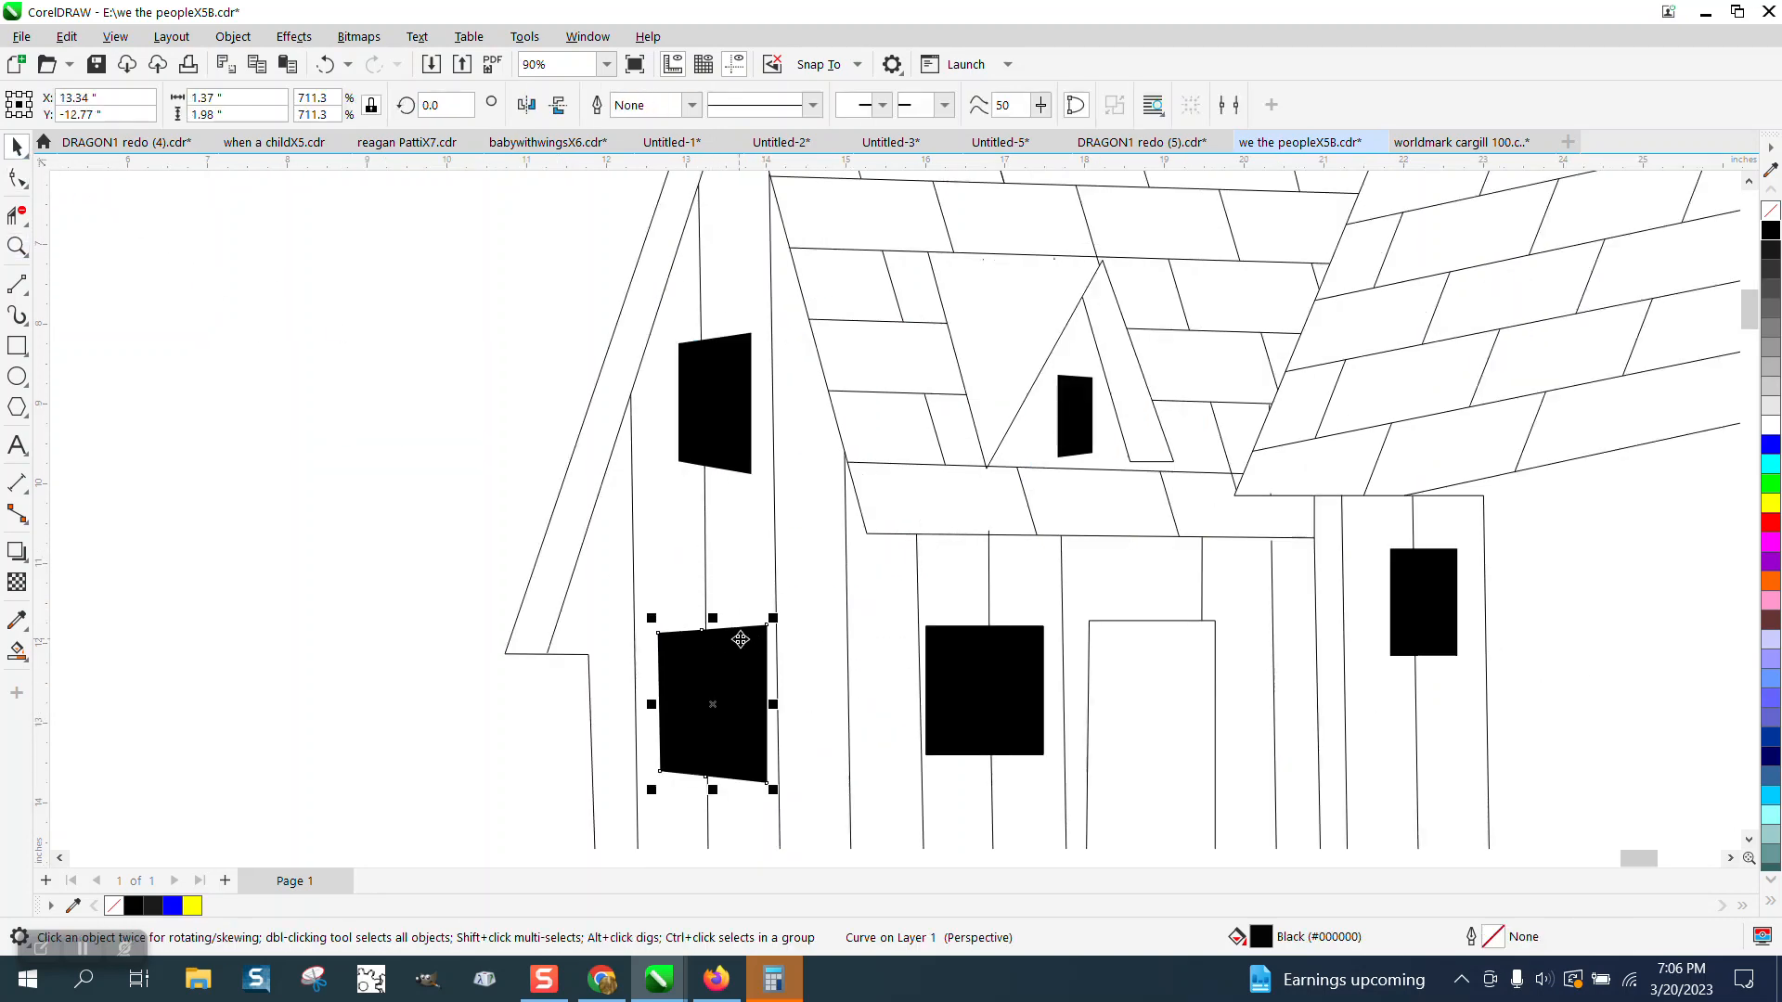
left_click(233, 36)
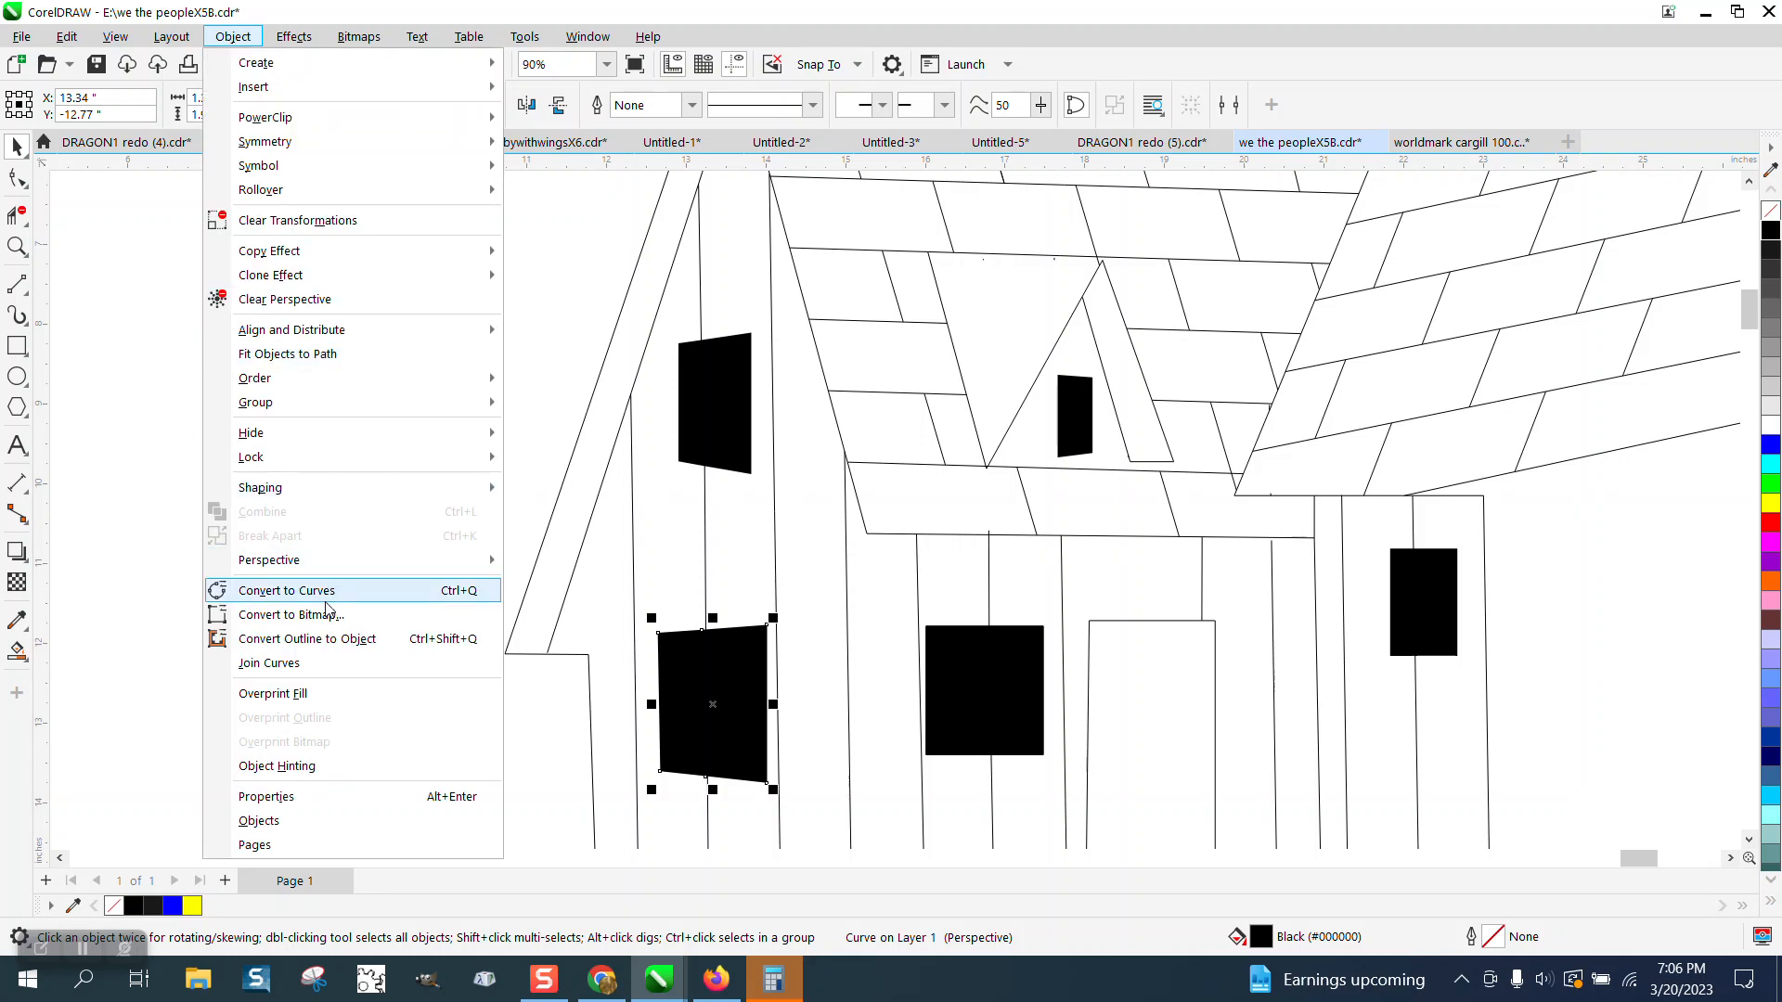
mouse_move(303, 560)
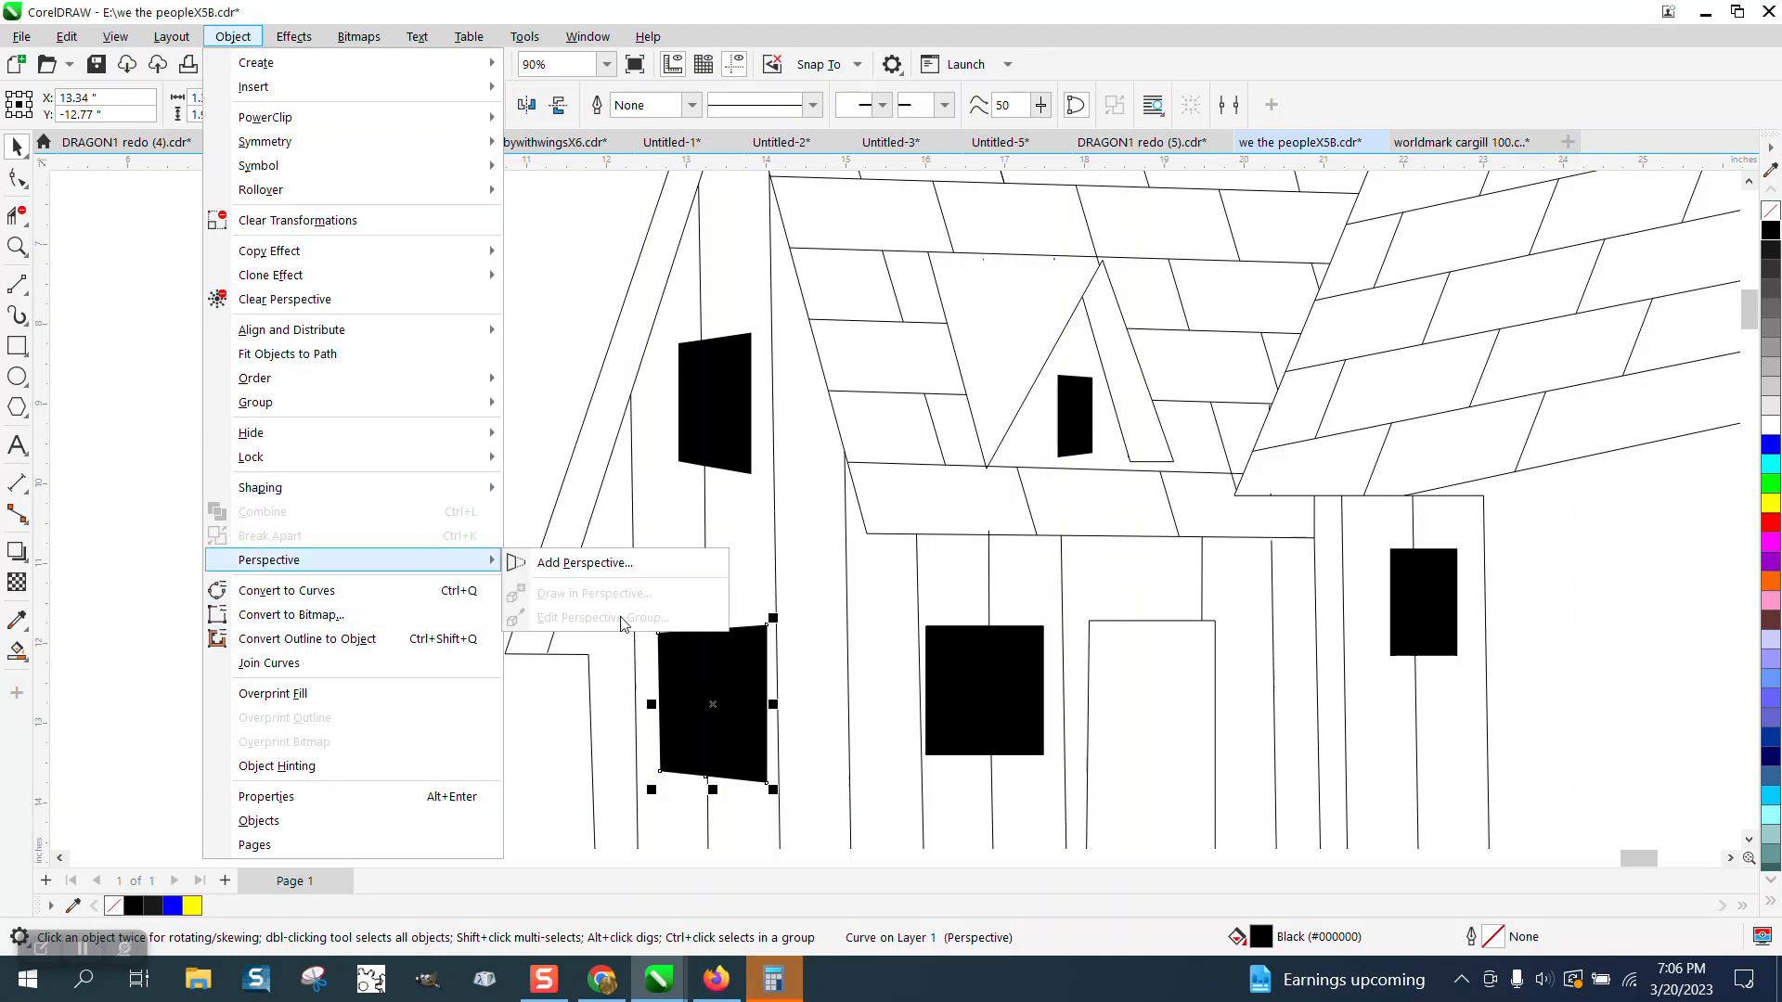
left_click(612, 562)
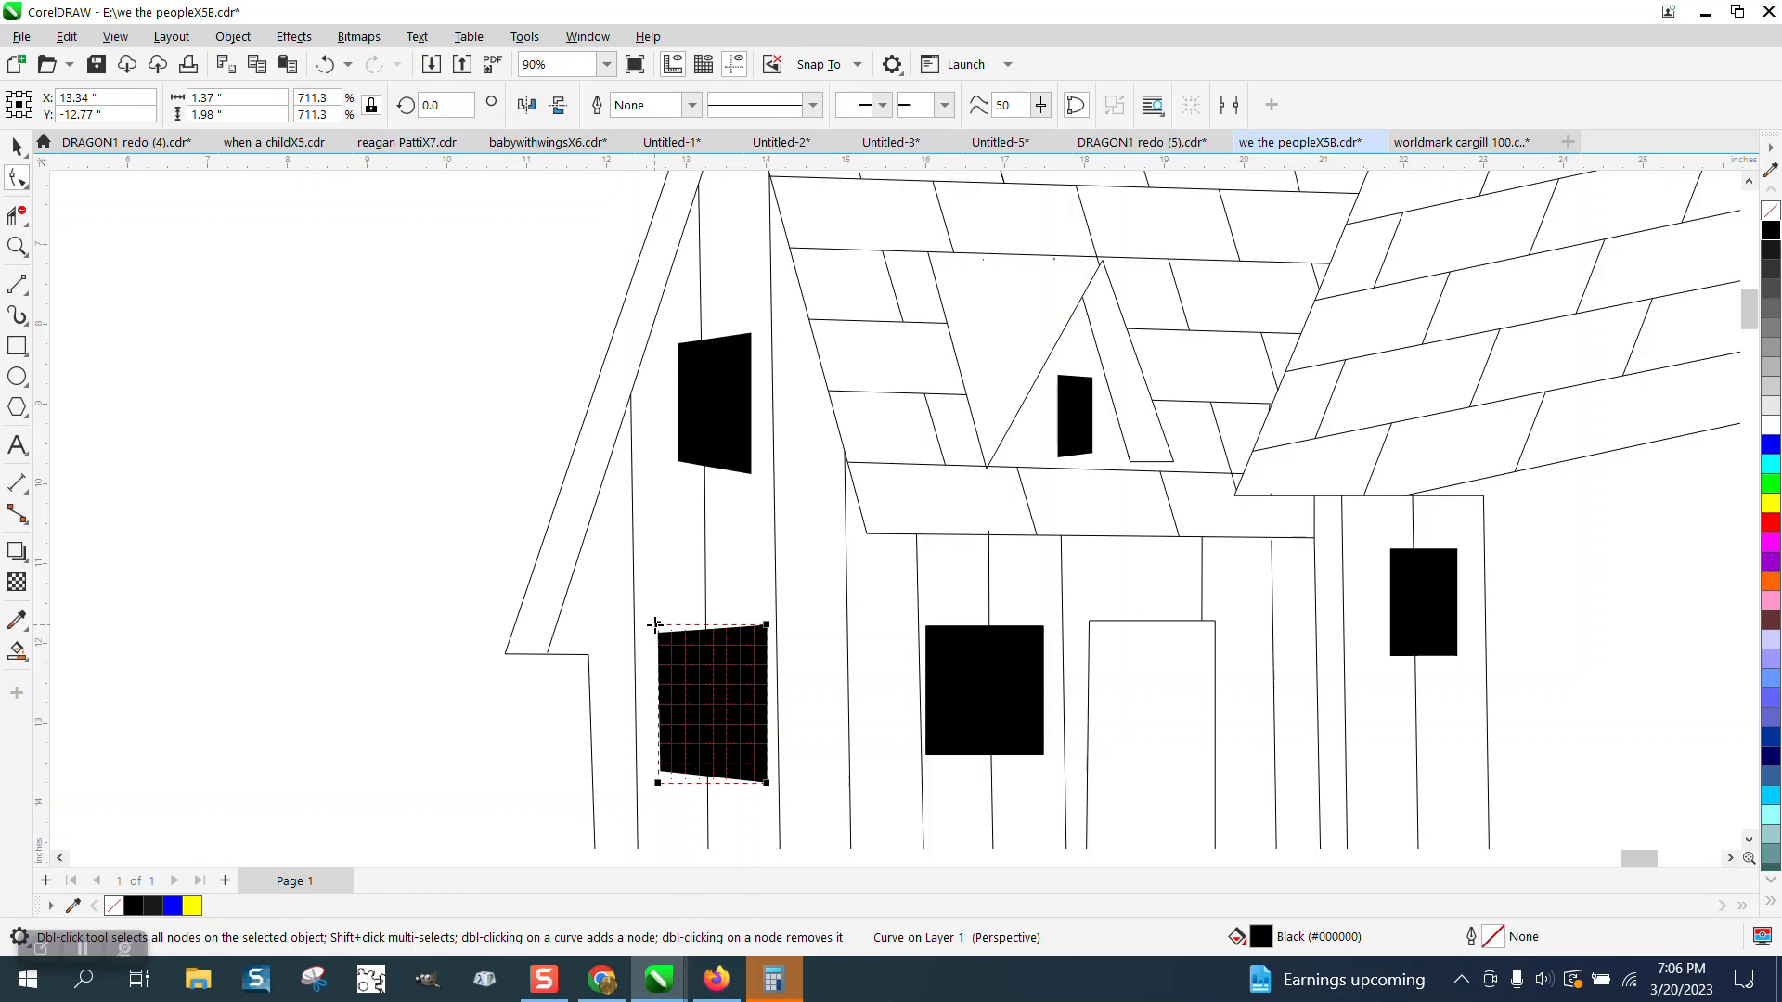
left_click_drag(655, 625, 657, 609)
left_click_drag(658, 783, 662, 759)
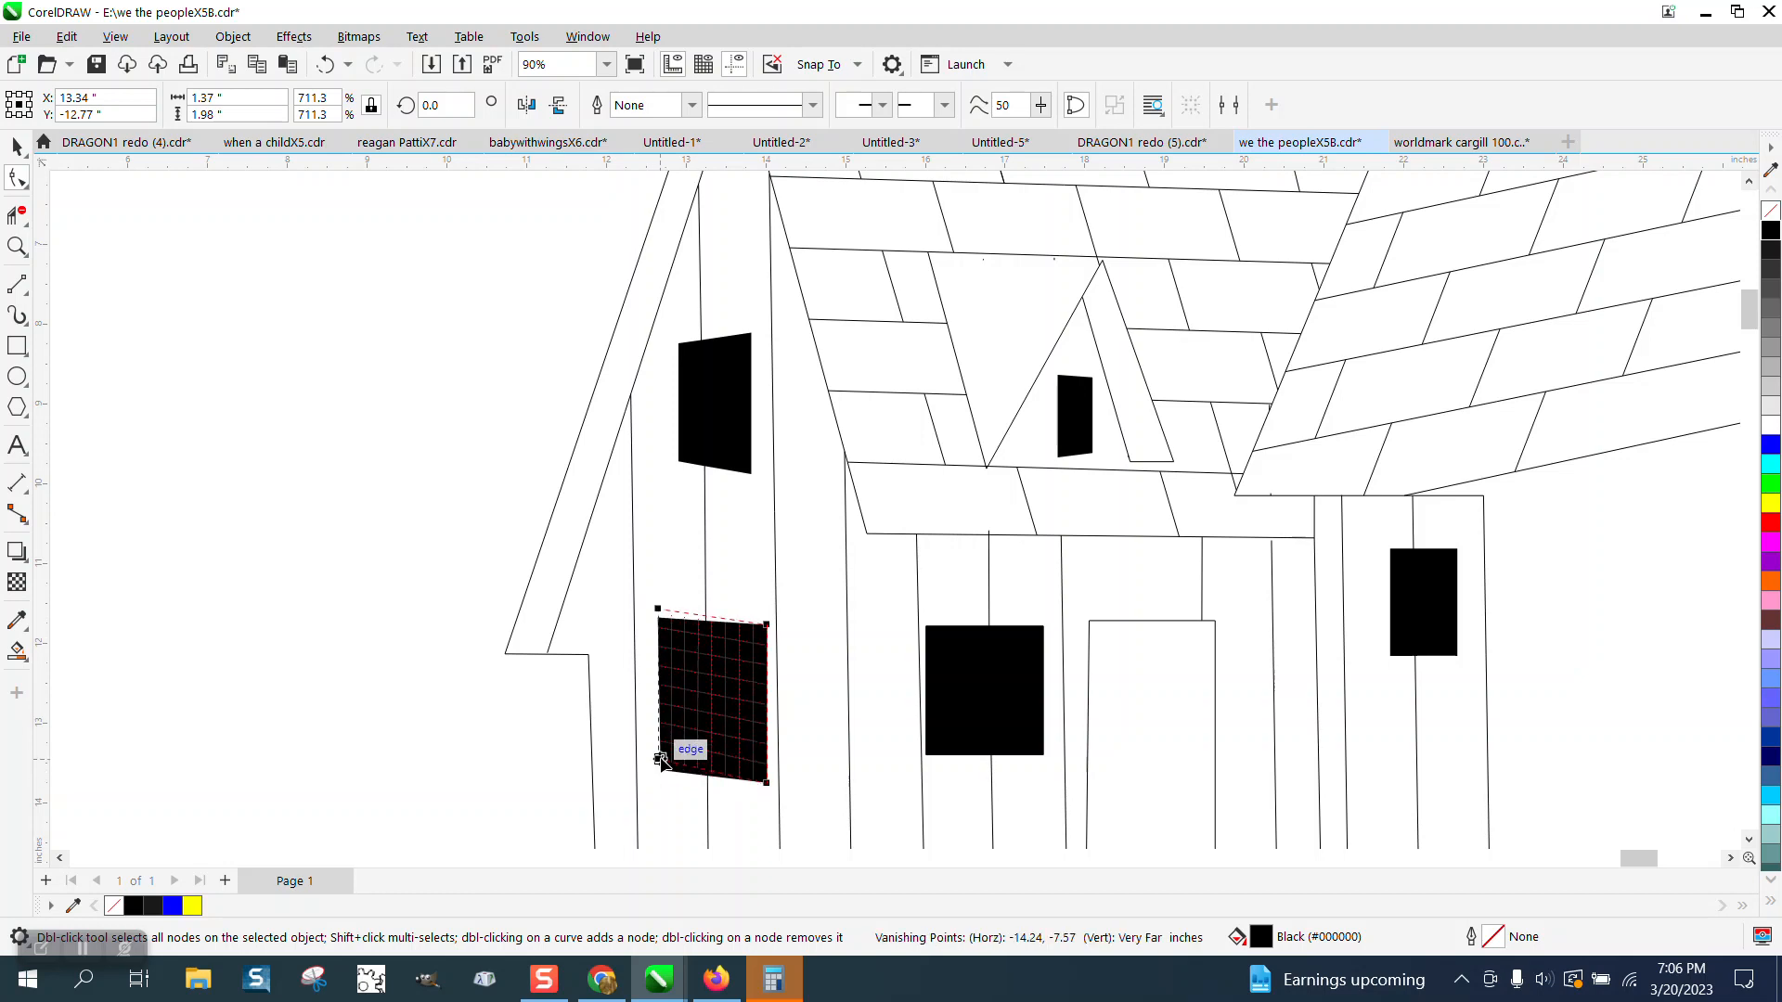
key("space")
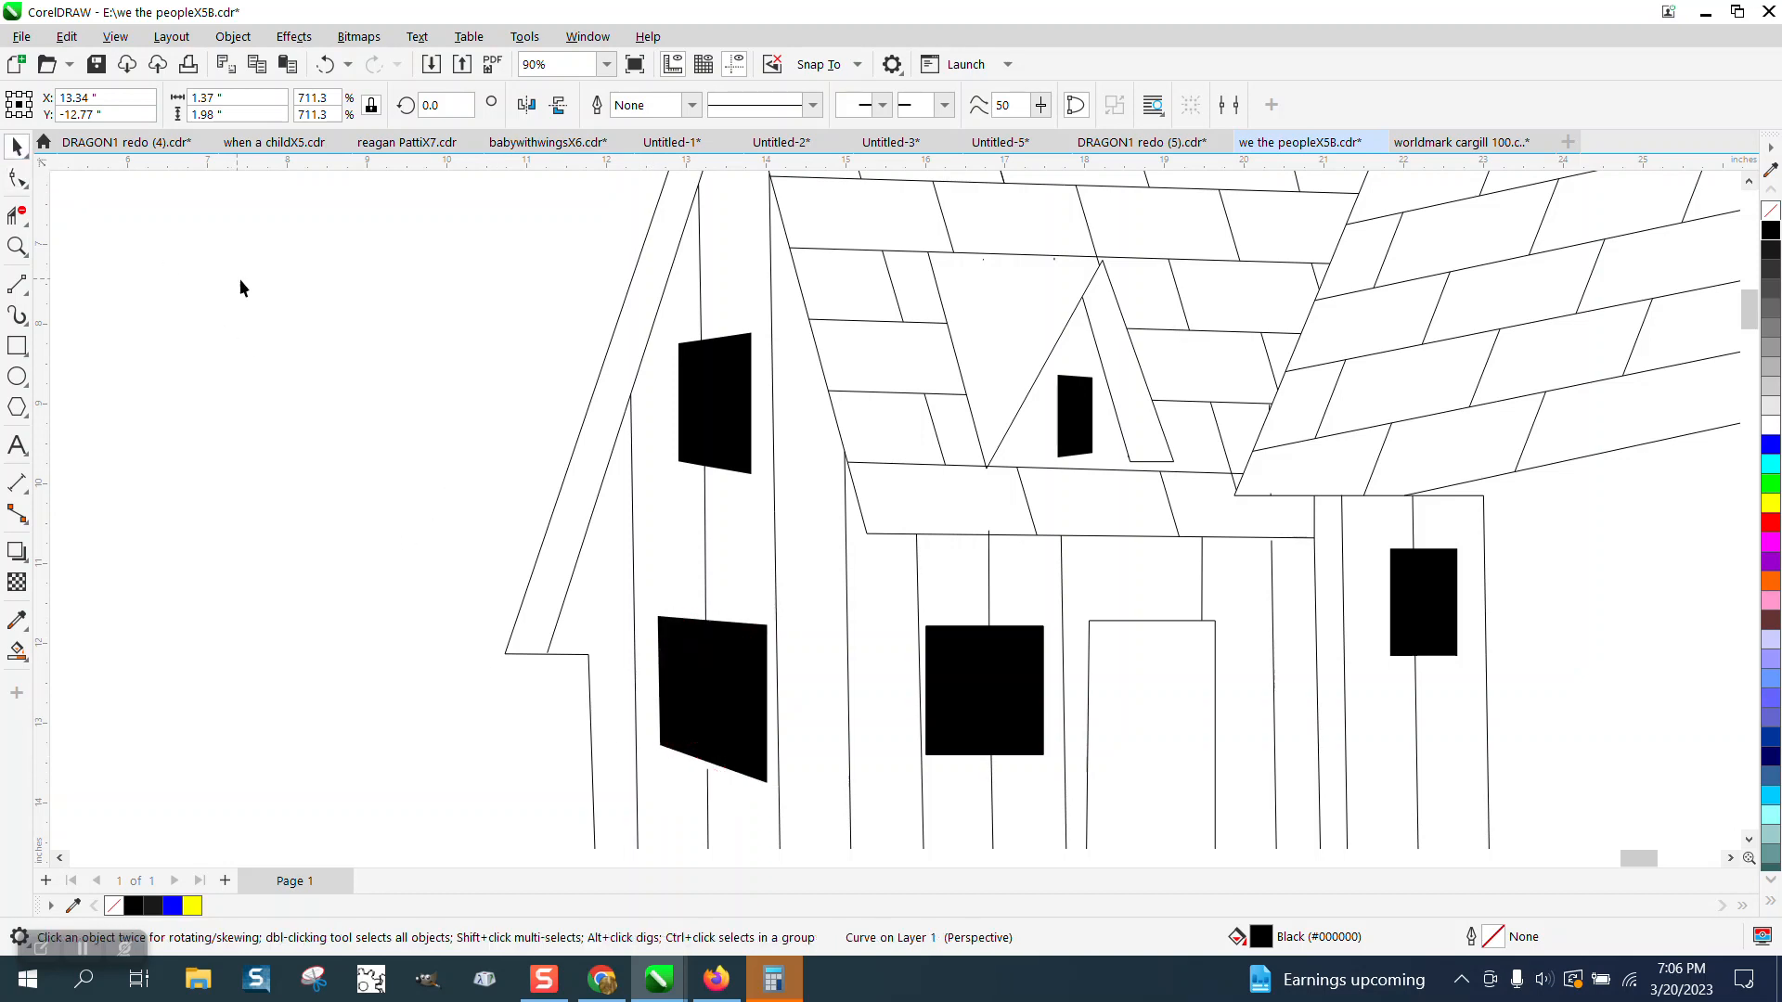
left_click(241, 288)
Delete the short slanted line at the base of the chimney
scroll(444, 371, "down", 1)
scroll(515, 401, "down", 2)
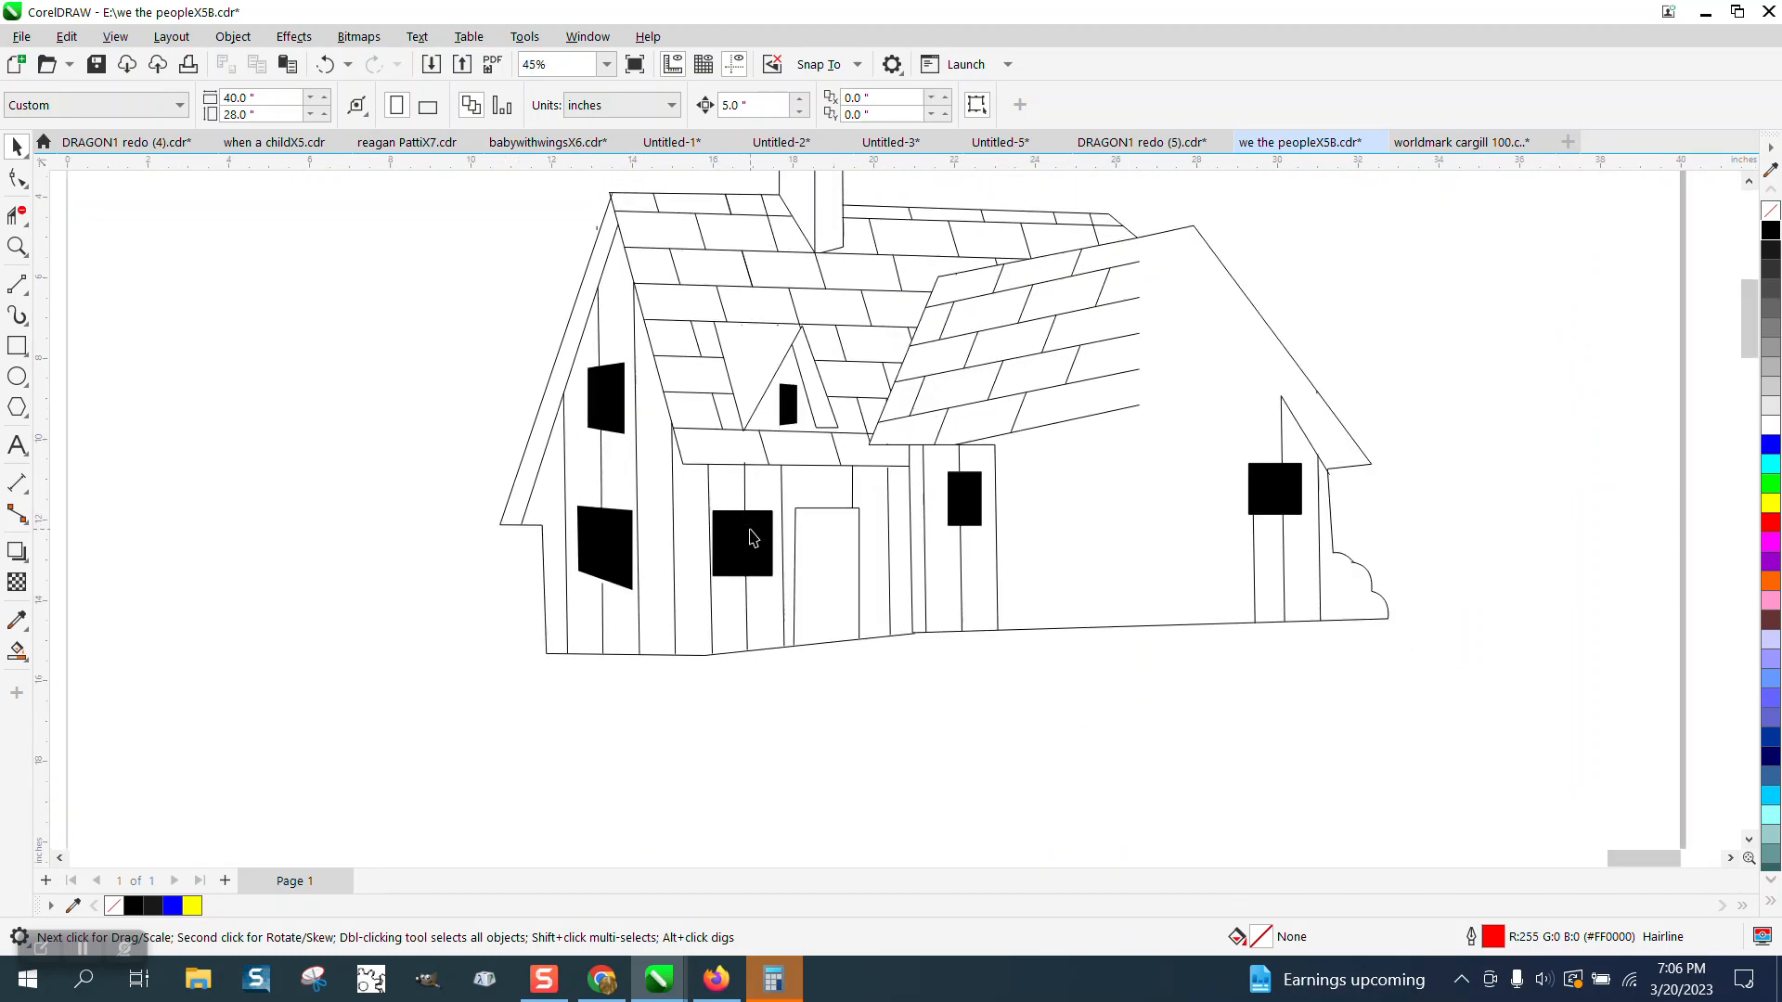
scroll(753, 539, "down", 1)
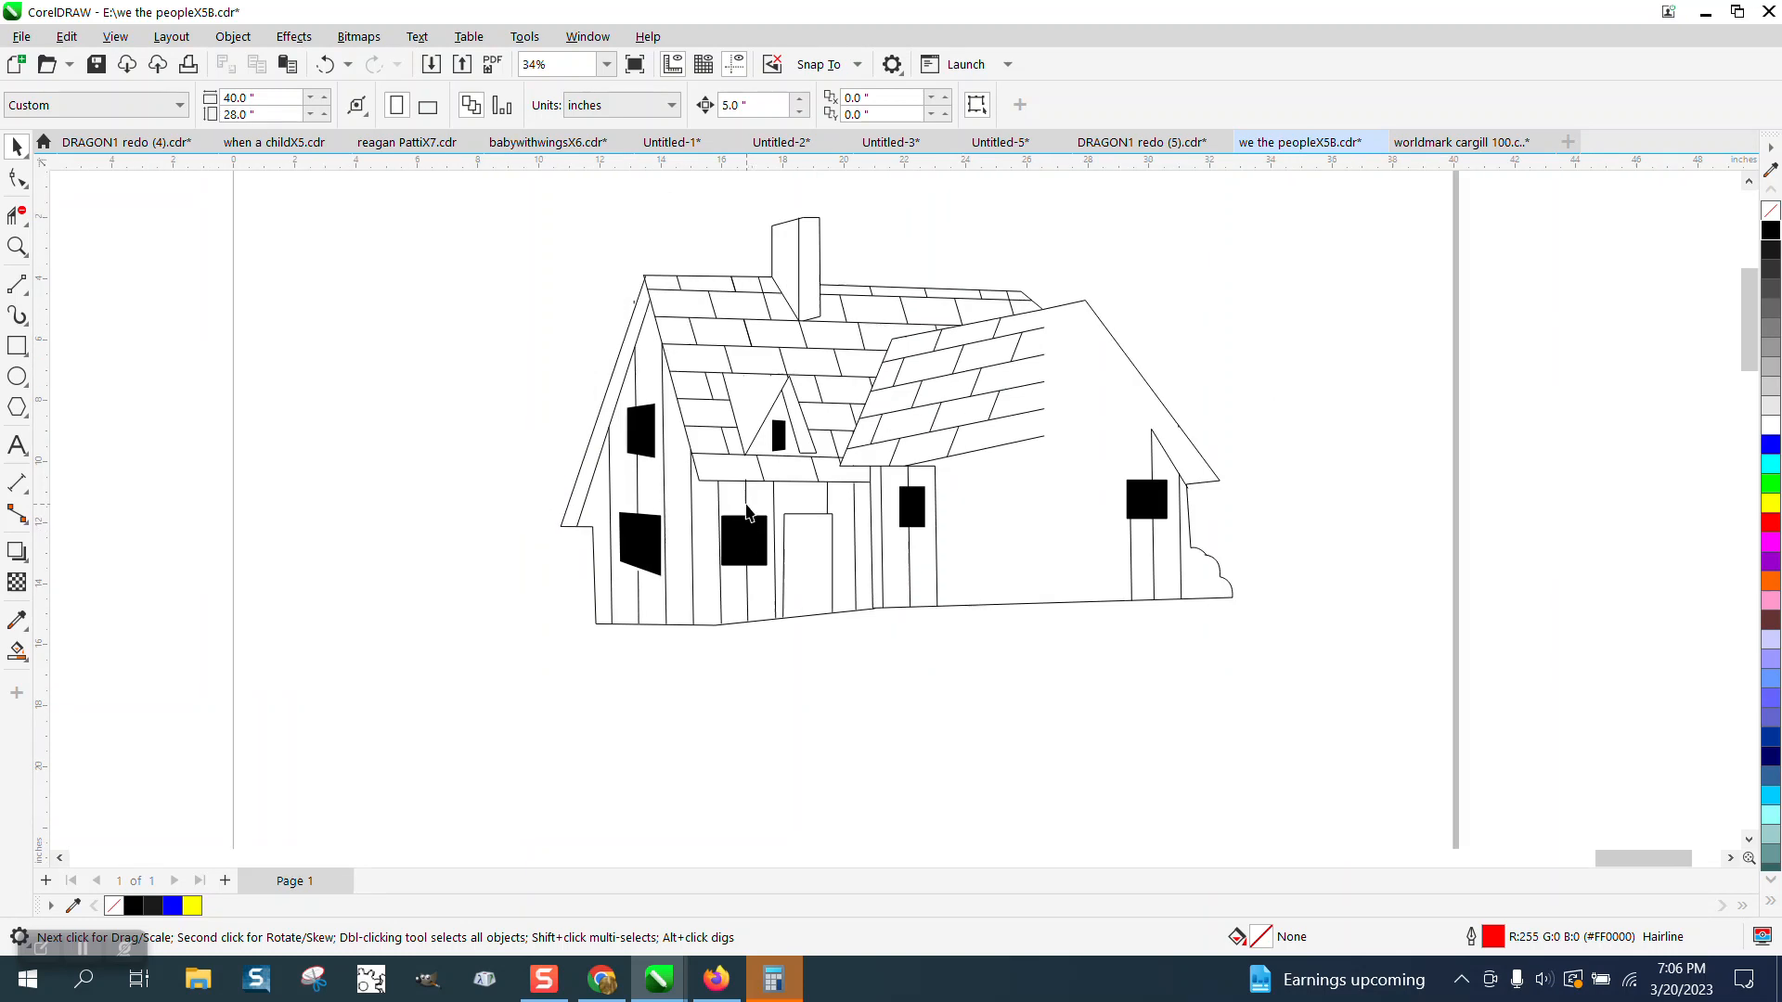
left_click(19, 243)
left_click_drag(769, 243, 891, 390)
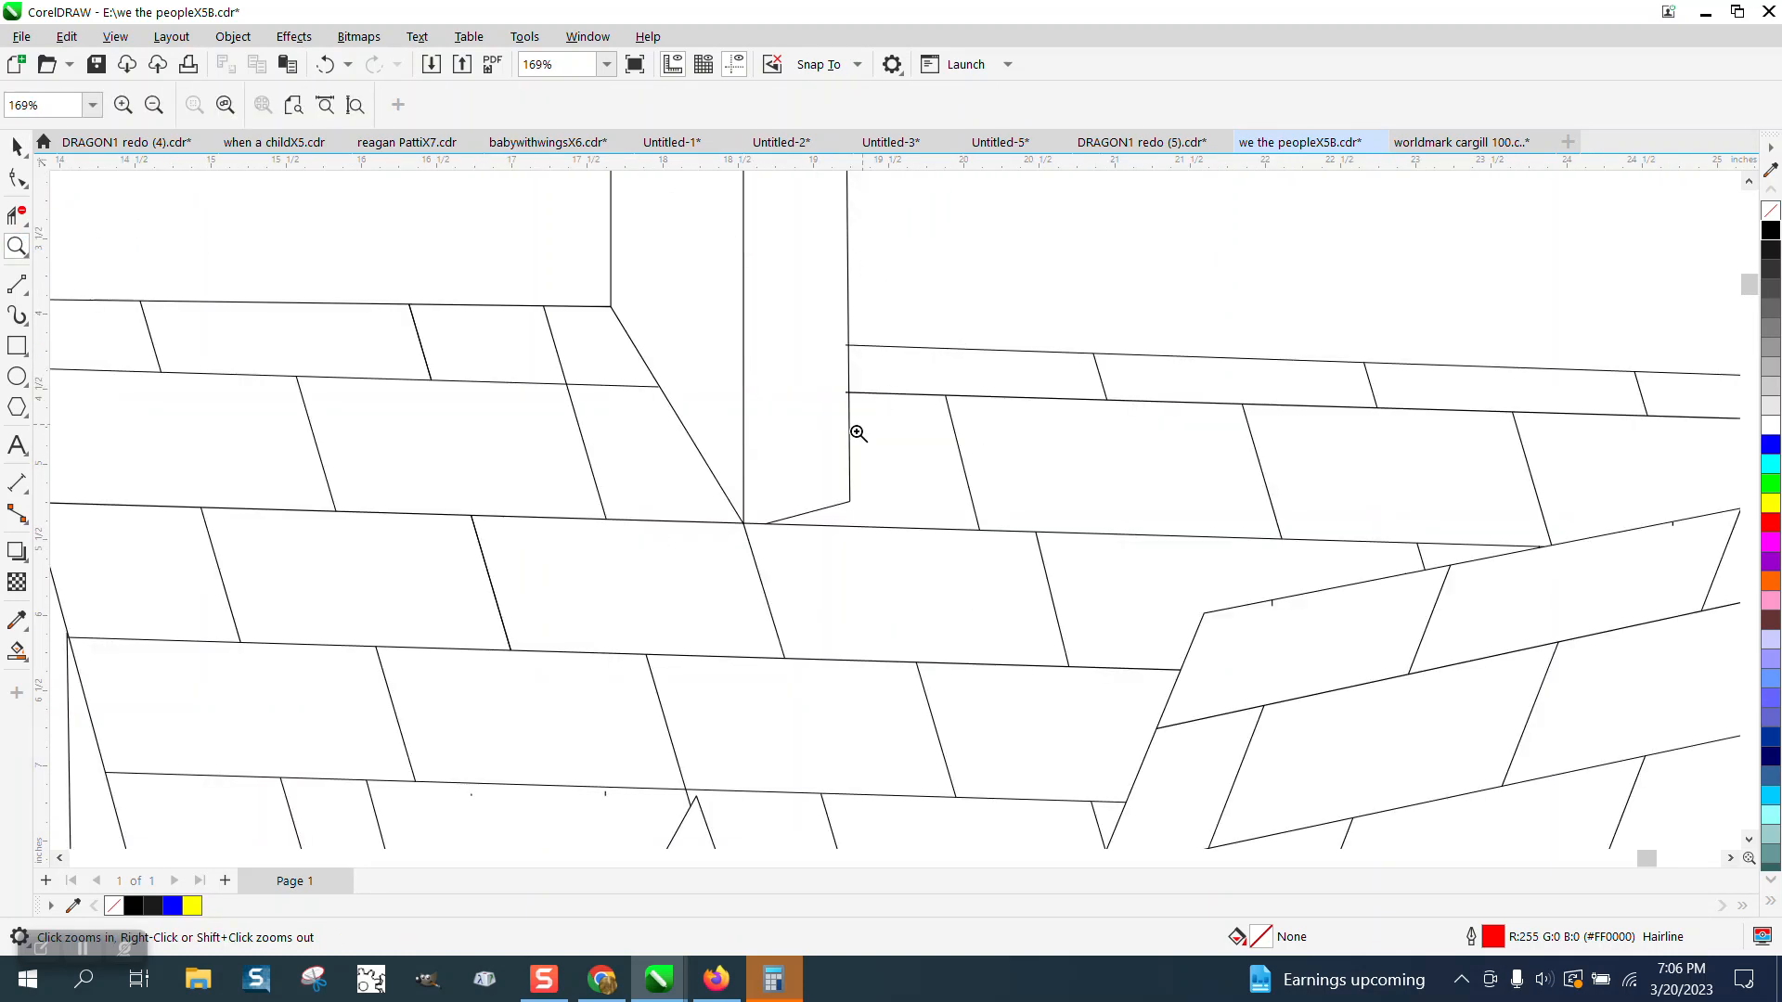
left_click(17, 176)
left_click(837, 505)
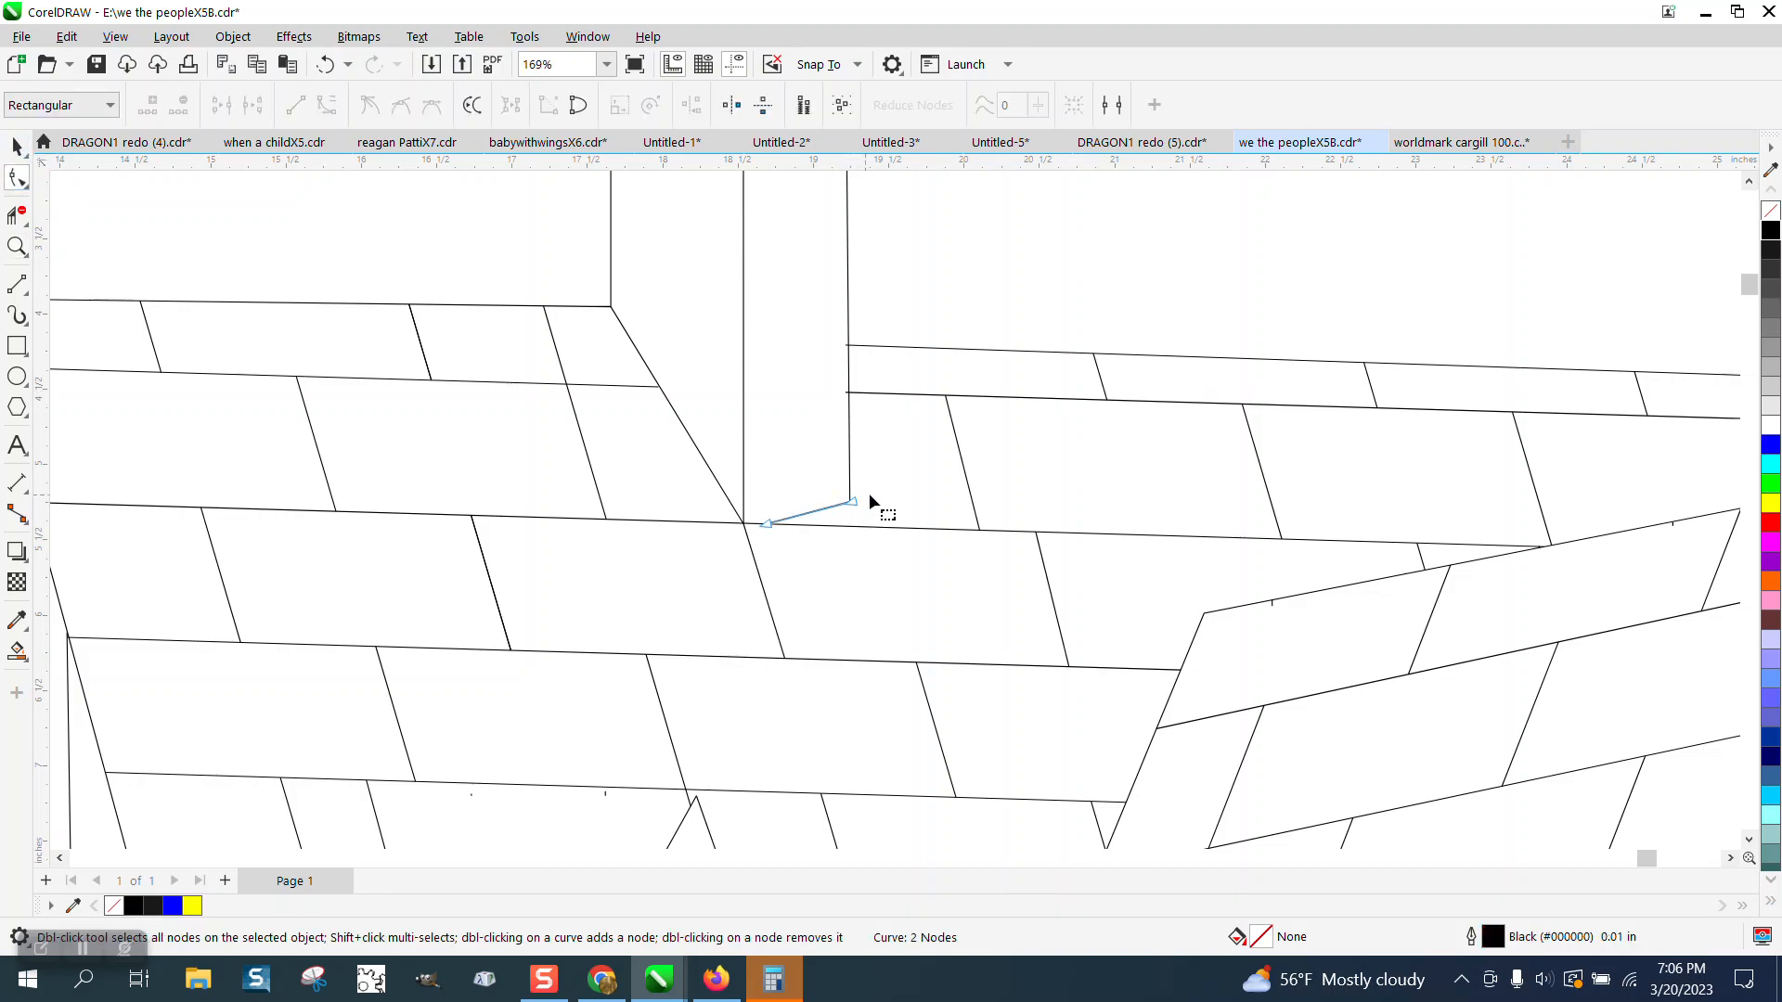
key("Delete")
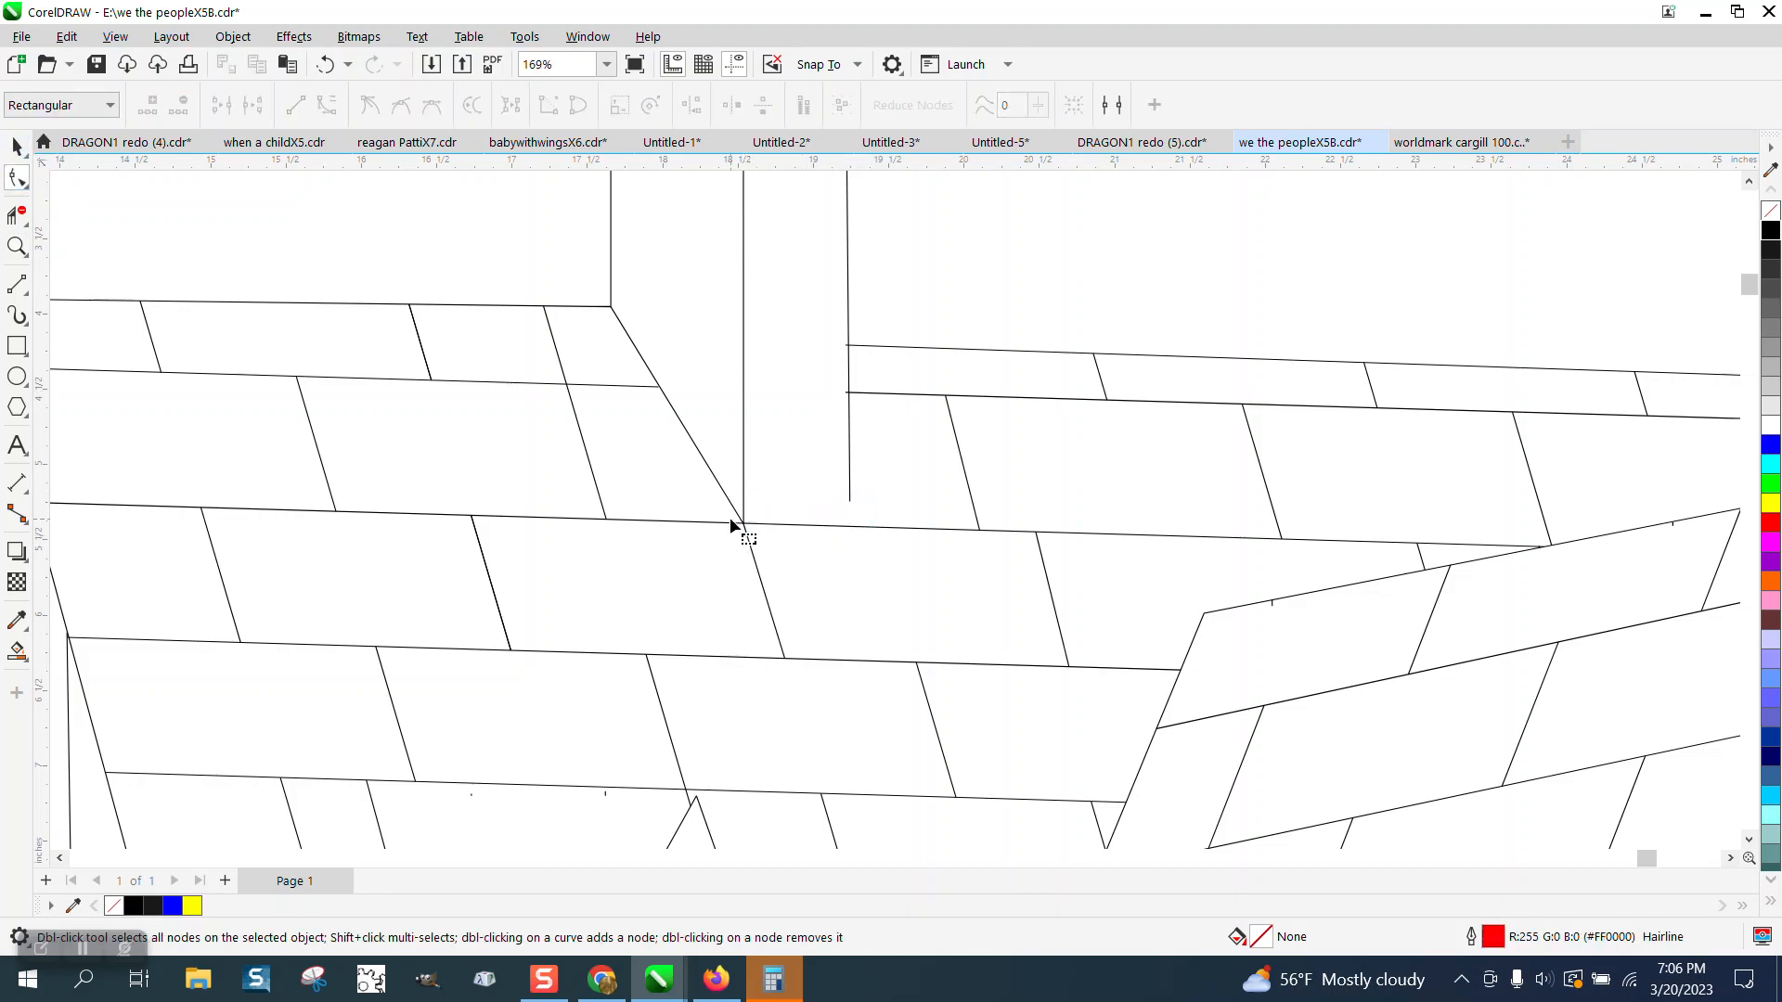
Extend the chimney's right edge down to the roof line and trim the excess with Virtual Segment Delete
left_click(847, 501)
left_click_drag(850, 501, 902, 560)
left_click(17, 215)
Examine the whole house drawing for remaining gaps and stray lines
scroll(921, 557, "down", 3)
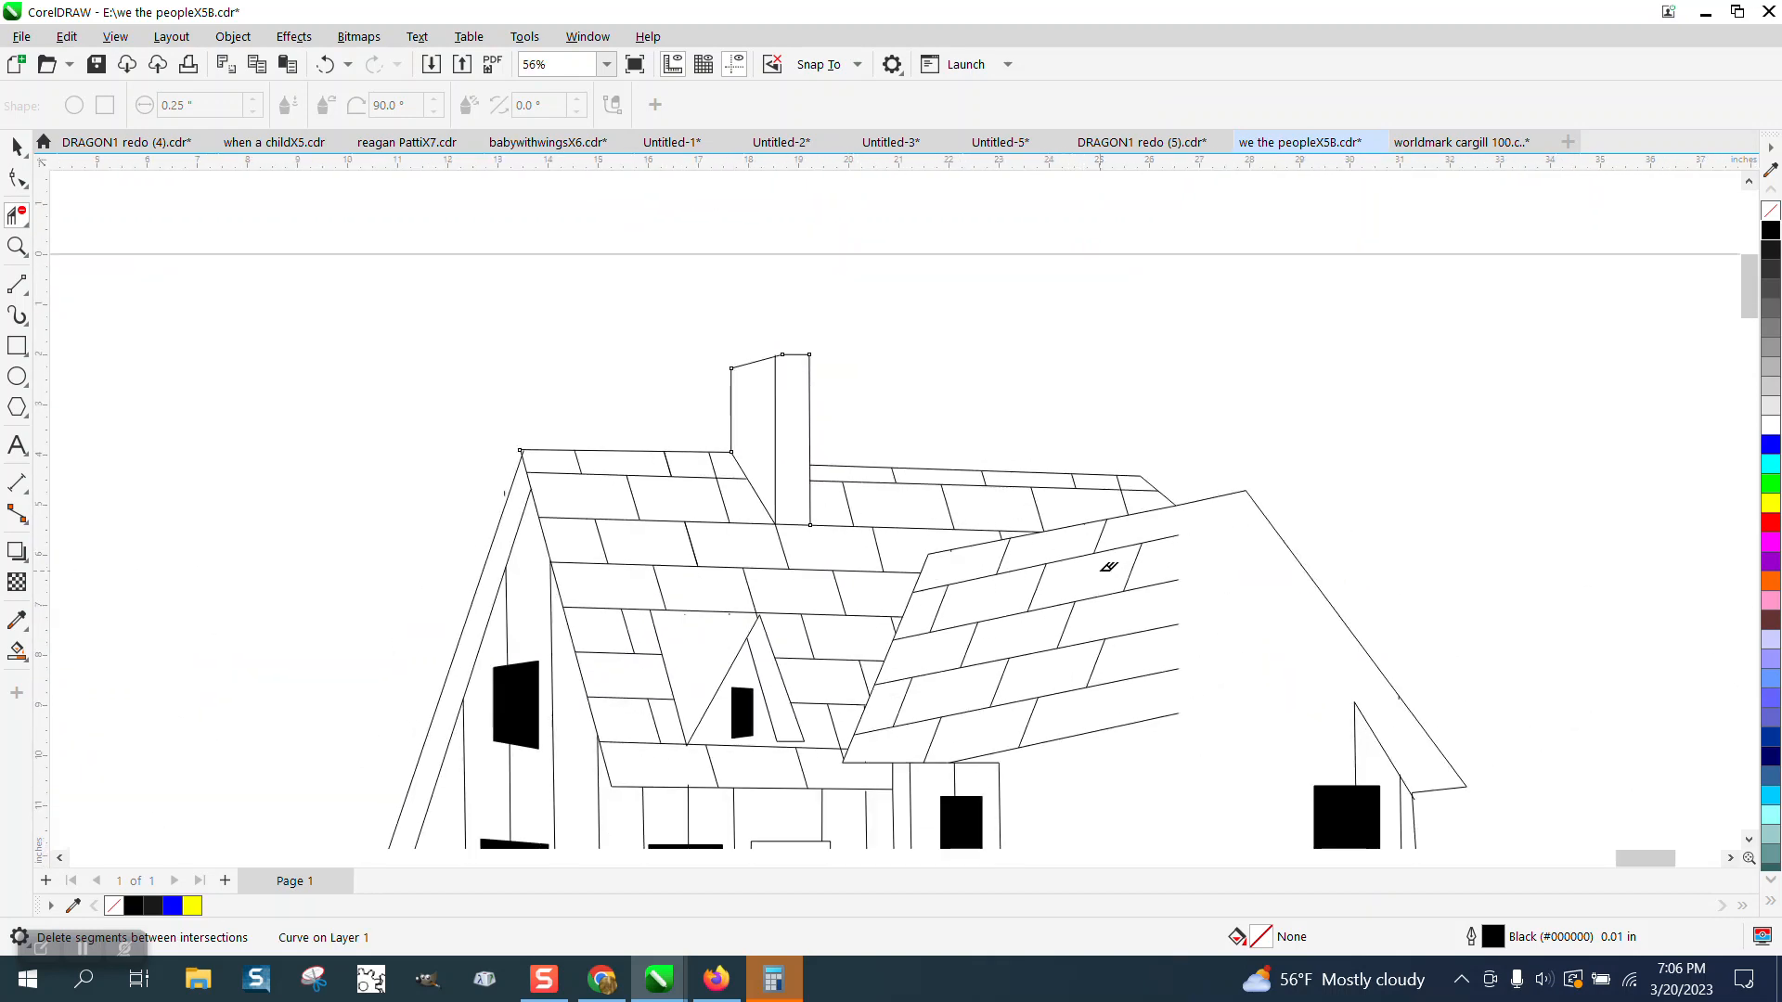
scroll(1084, 557, "down", 1)
scroll(1082, 561, "down", 1)
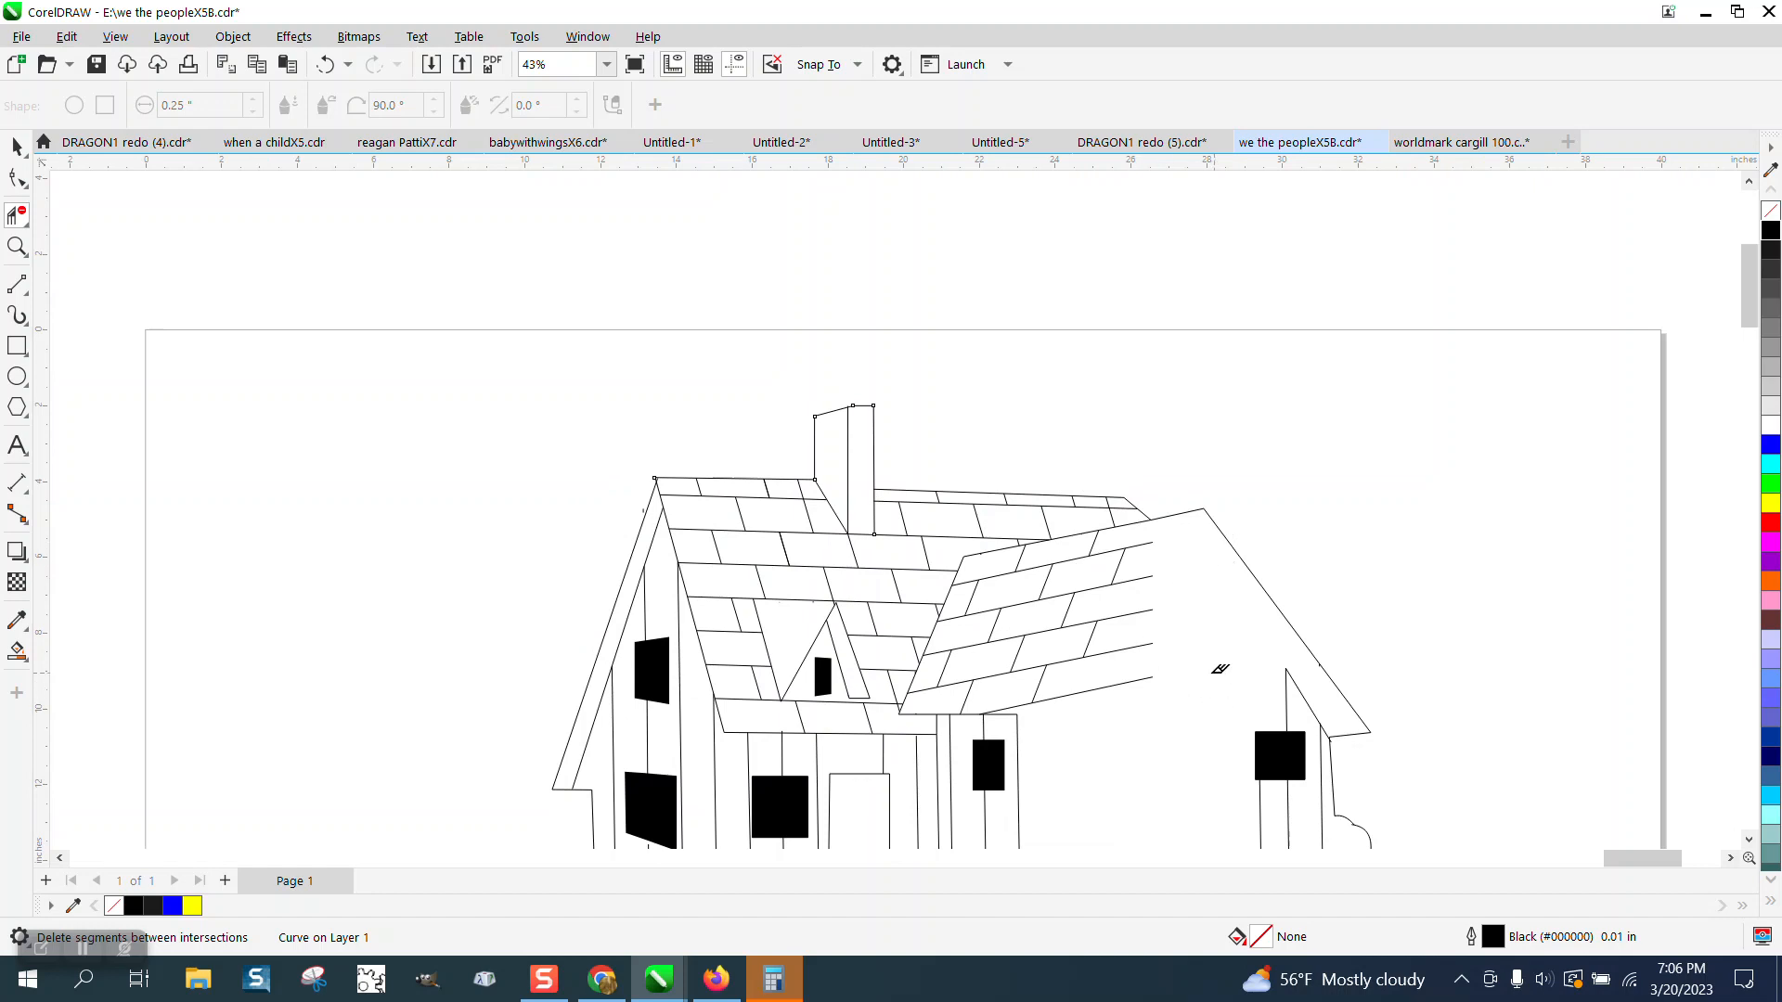
scroll(1220, 669, "down", 2)
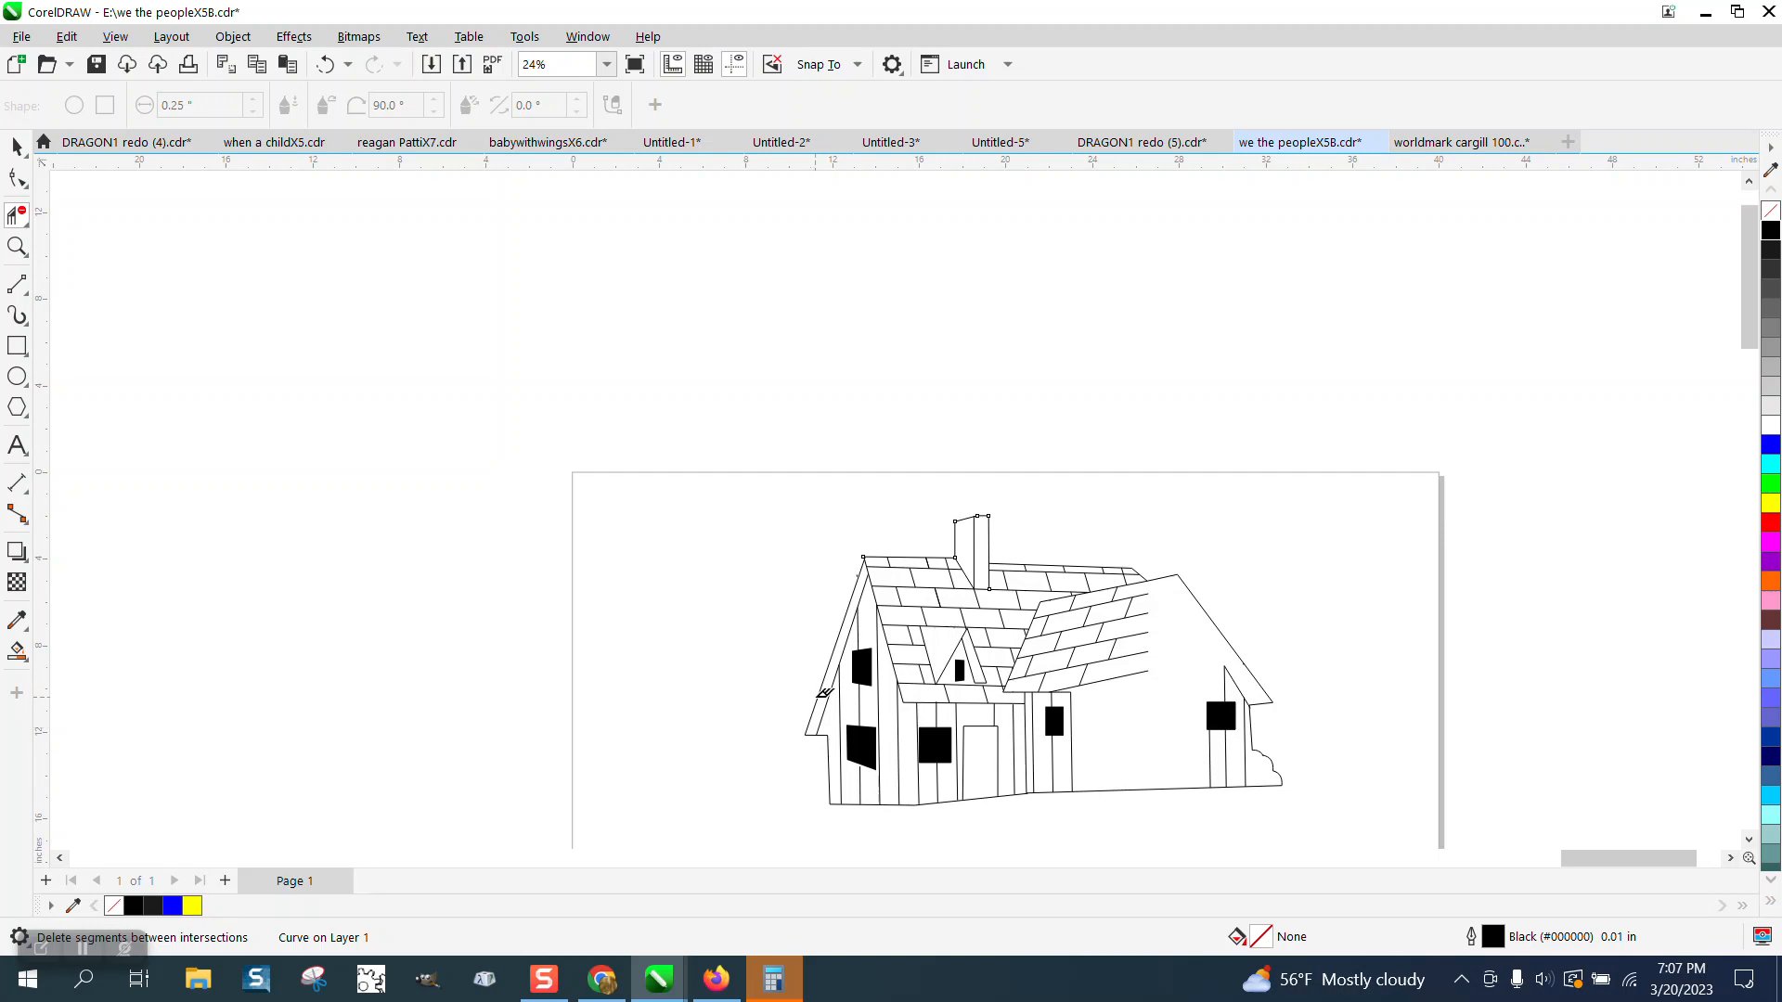
left_click(17, 246)
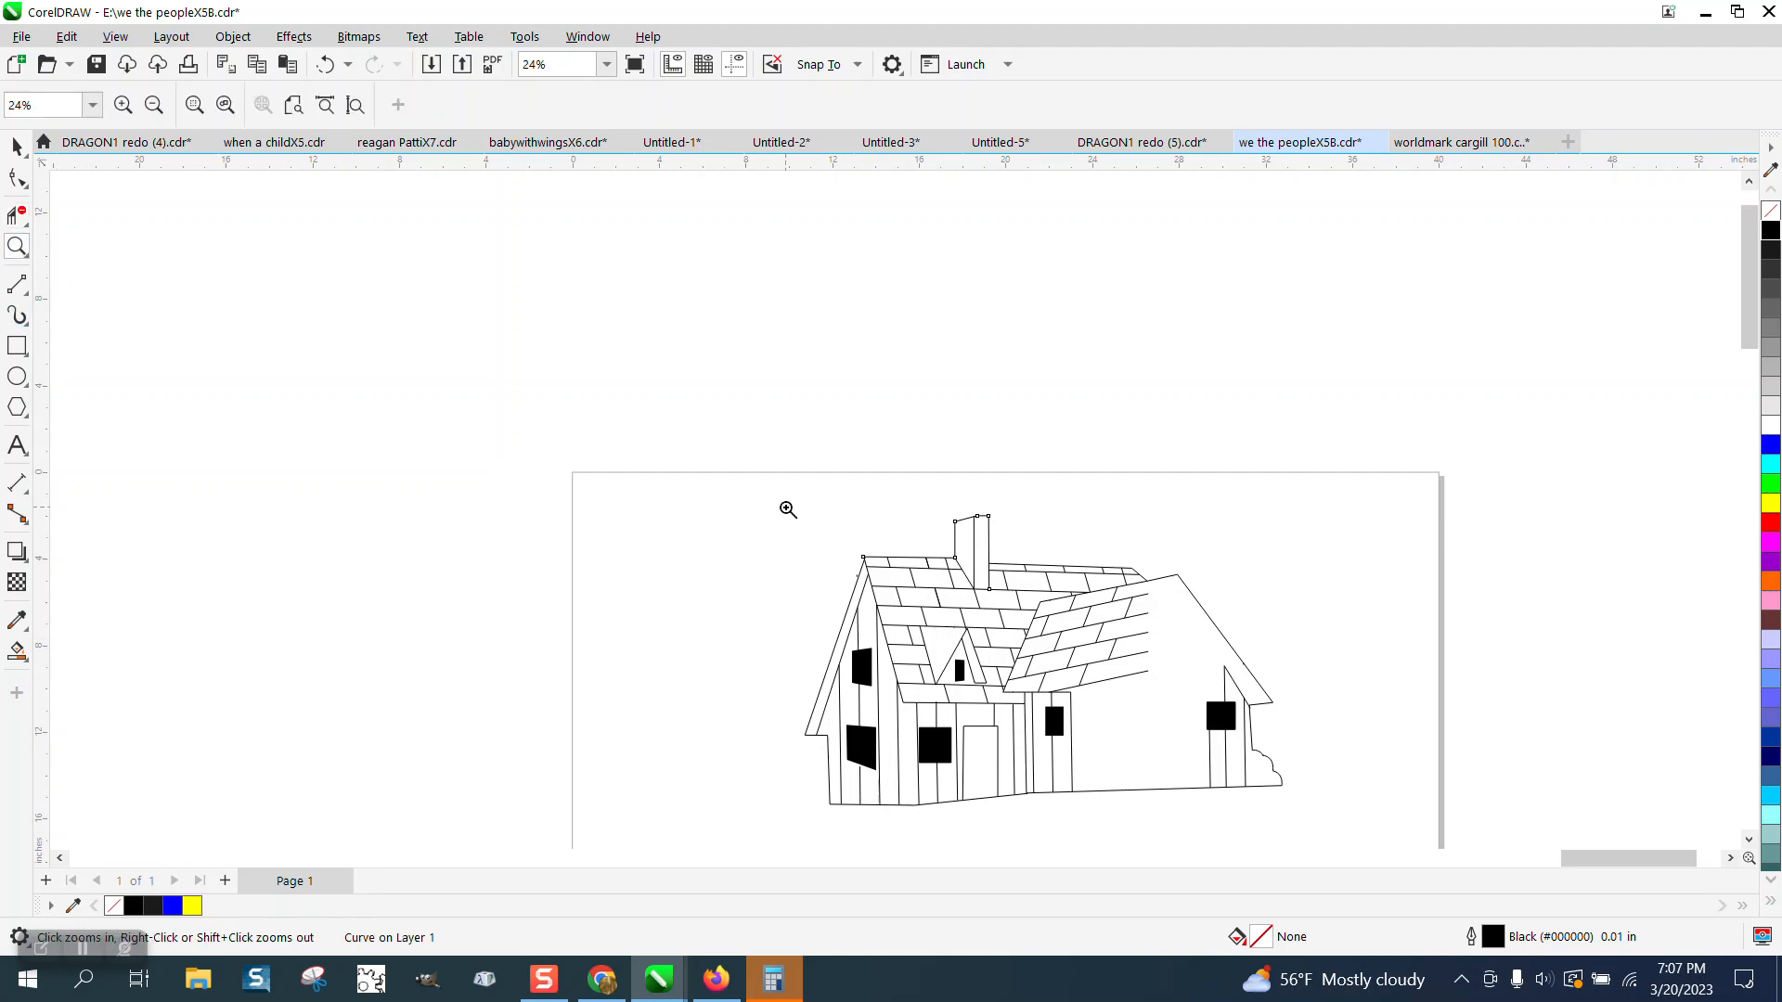
left_click_drag(782, 507, 1421, 840)
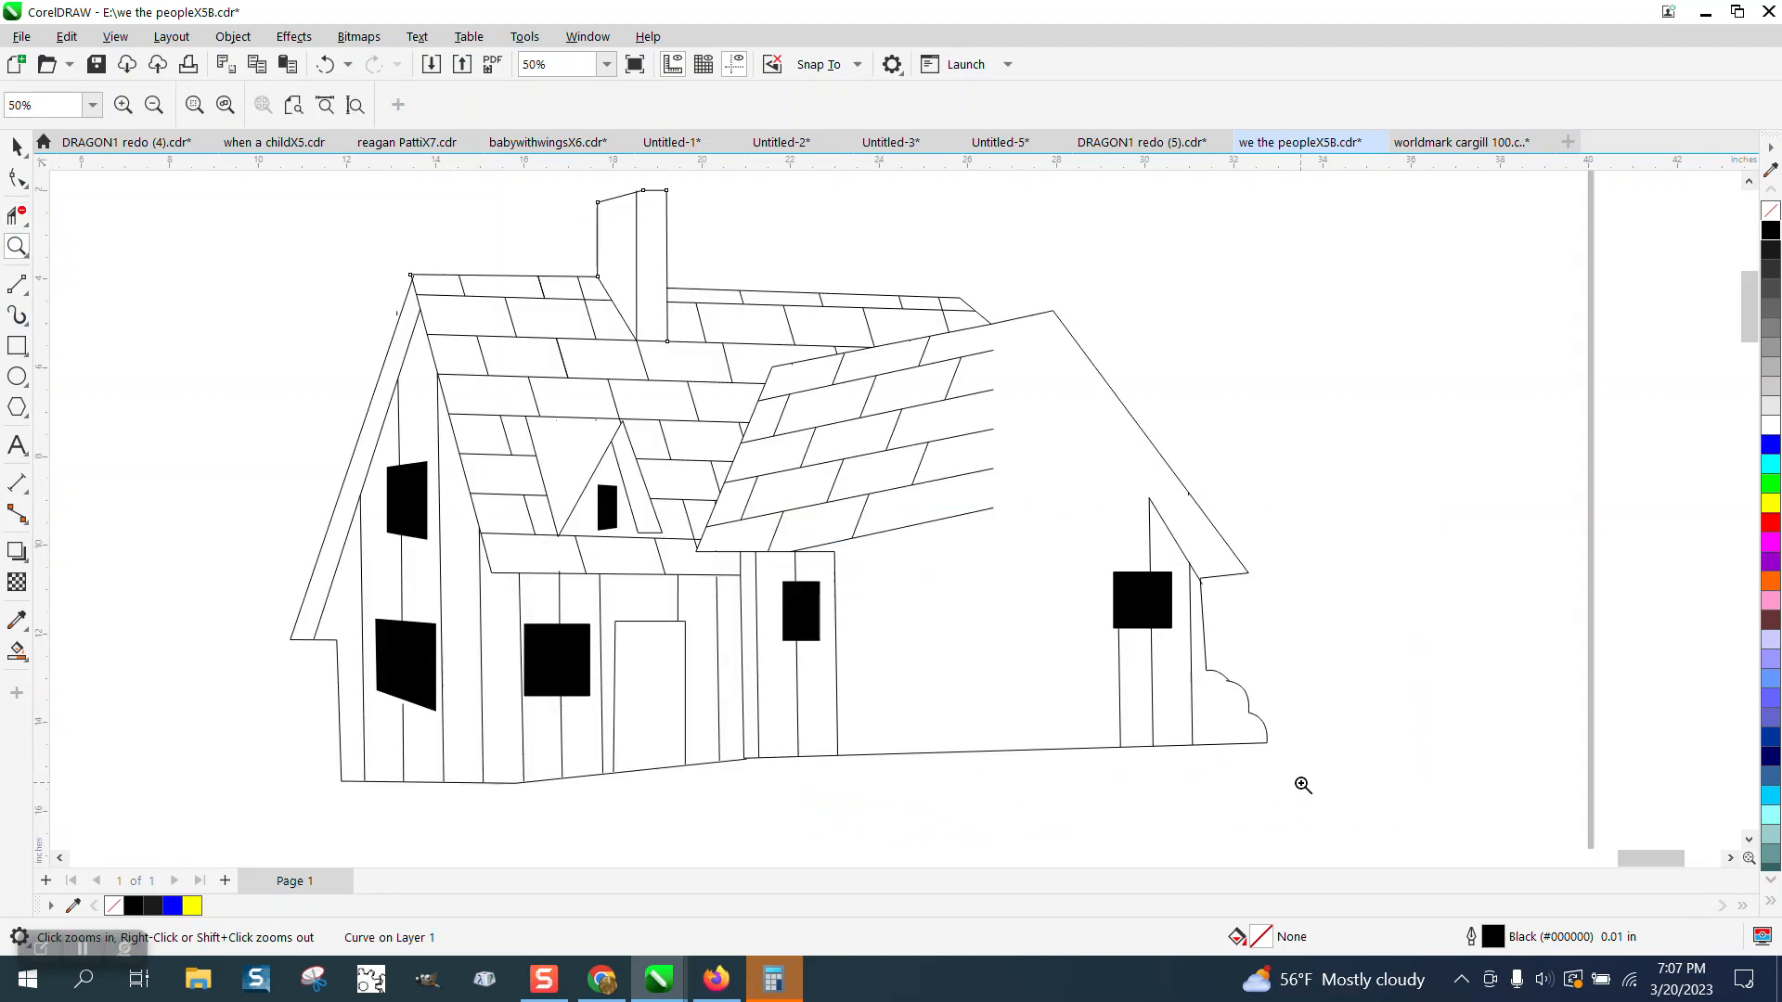